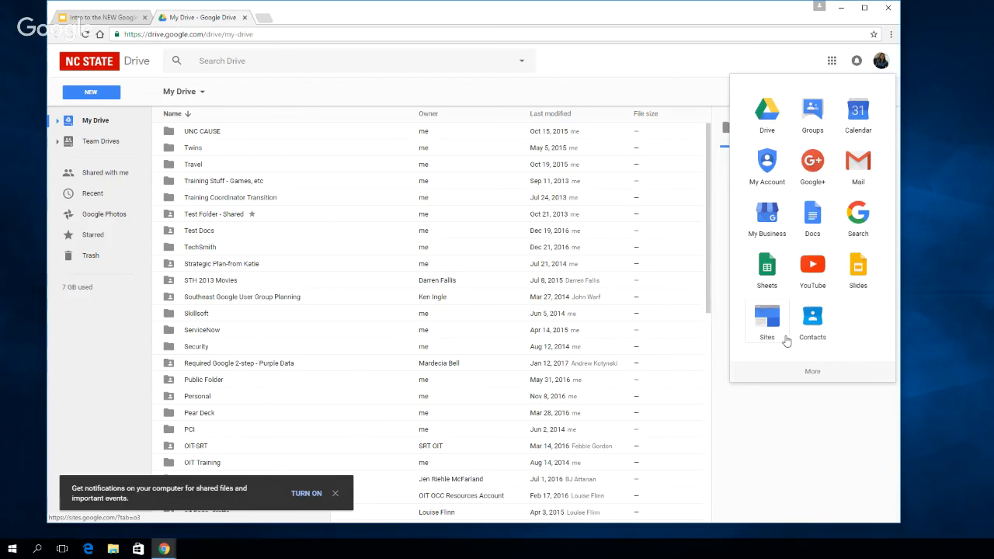
Create a new Google Sites site from My Drive
click(565, 70)
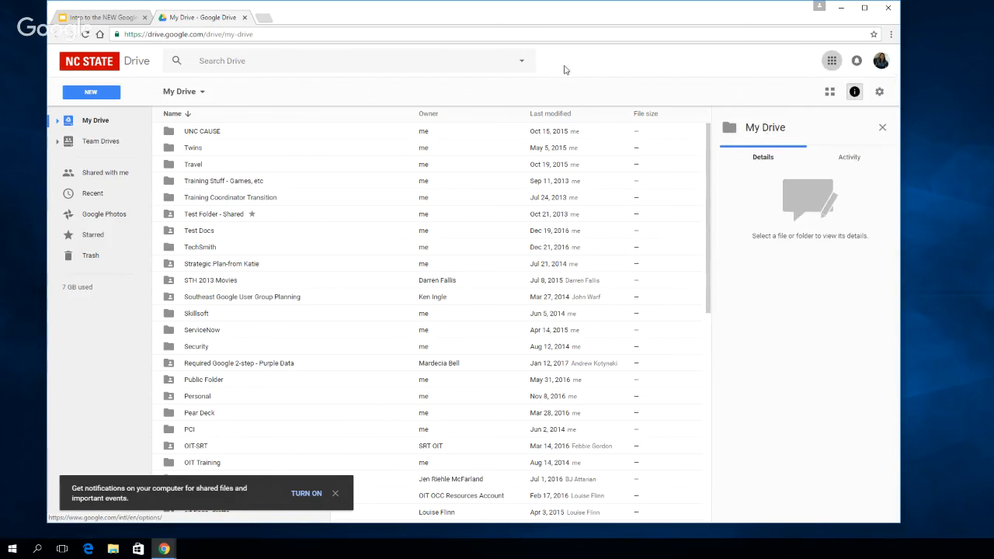
click(109, 97)
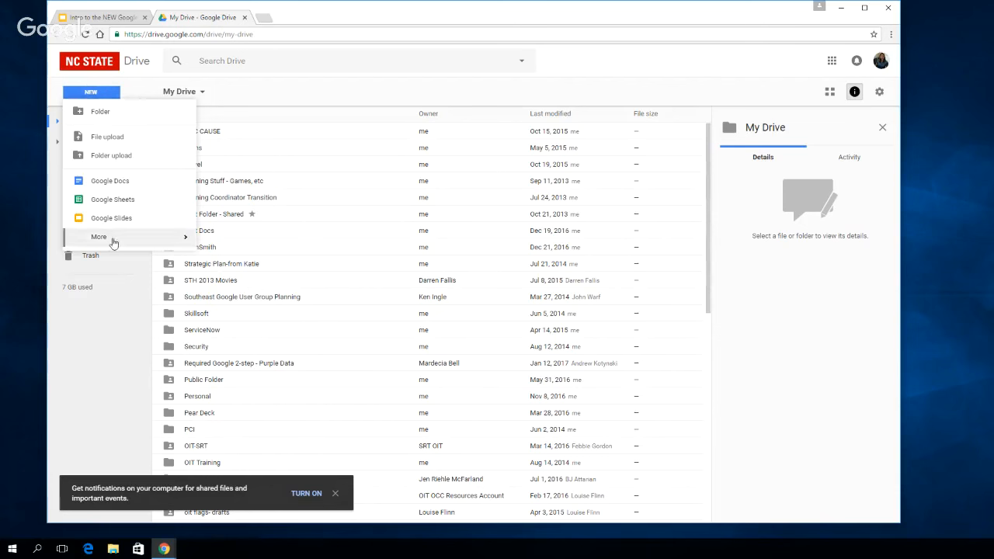
mouse_move(114, 239)
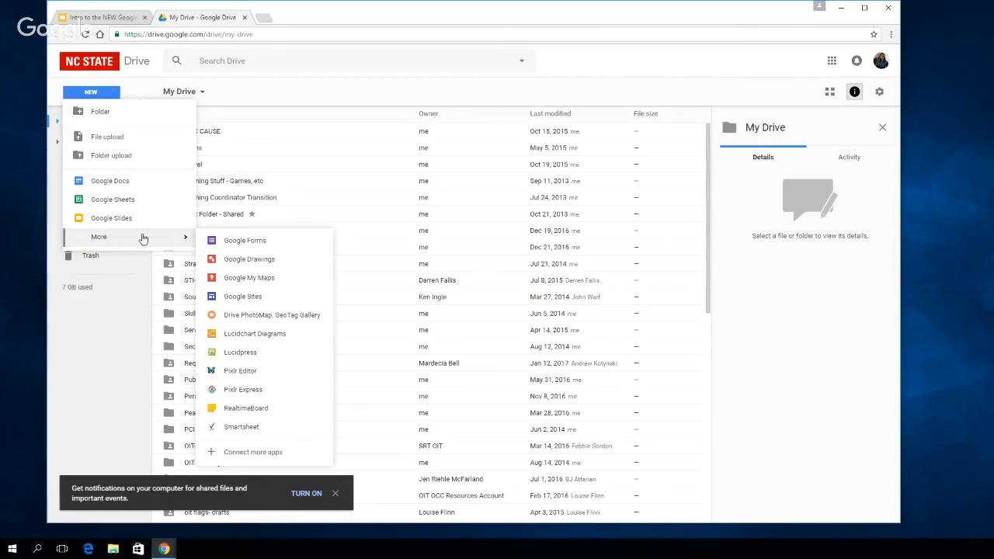
click(250, 297)
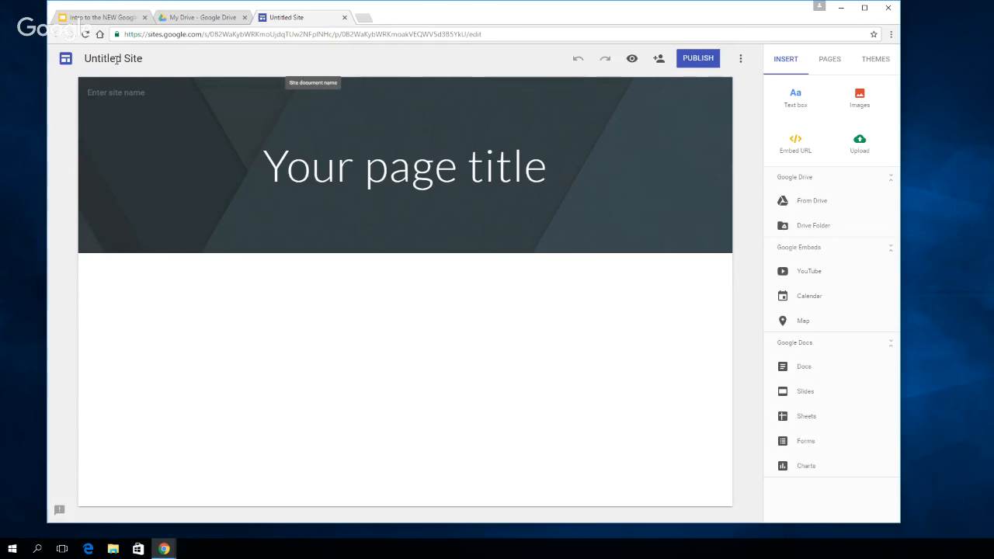
Rename the untitled site document with the owner's first name in possessive form followed by "Online Portfolio"
click(115, 60)
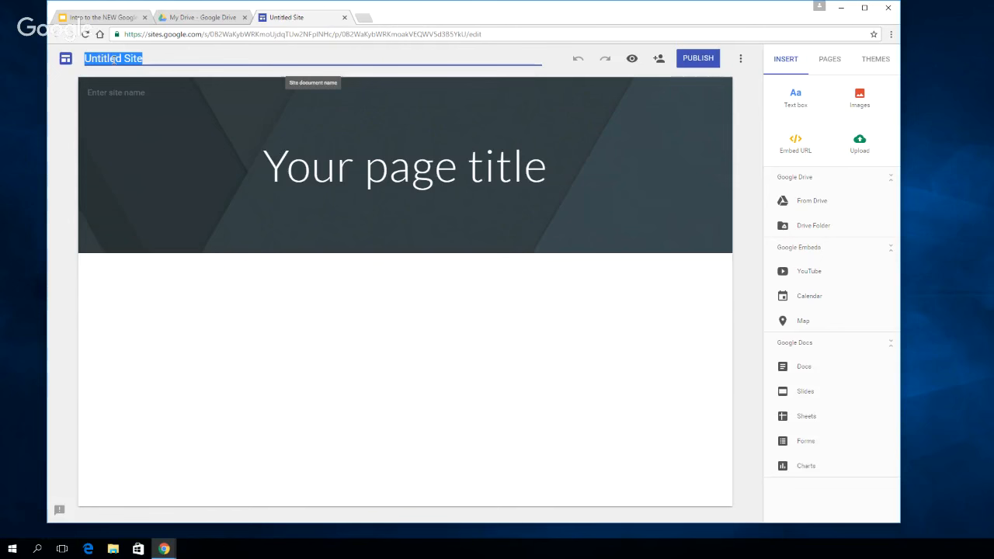
text(Kati)
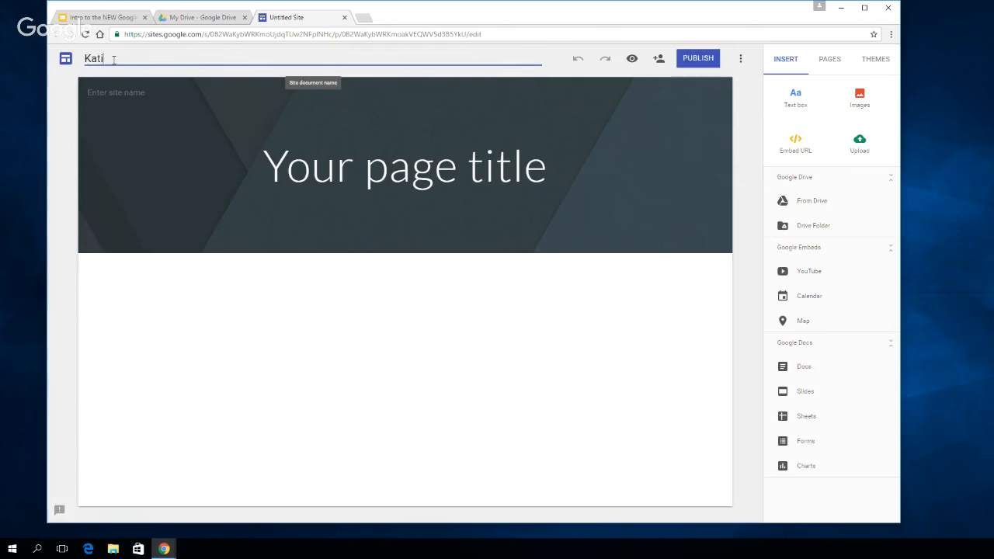
text(e's Online Po)
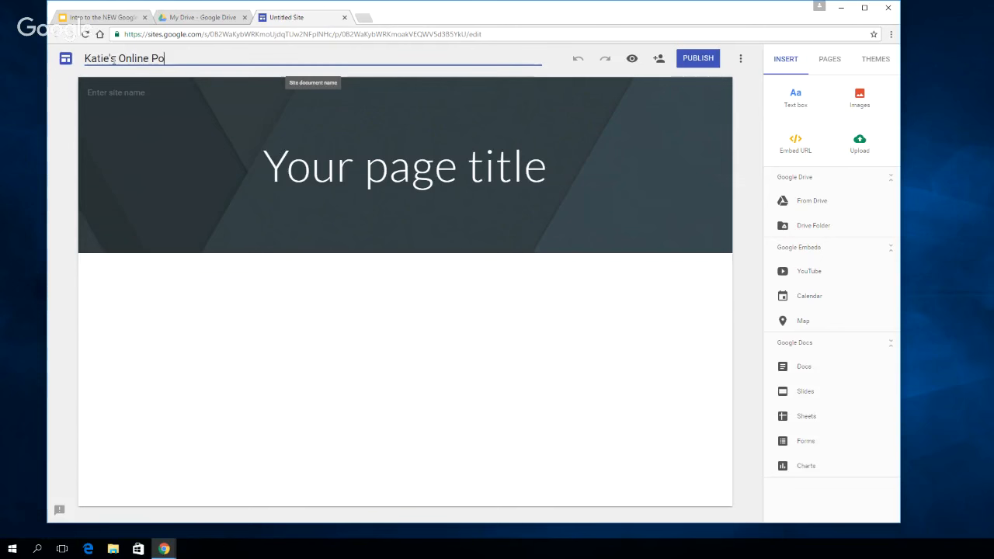
text(rt)
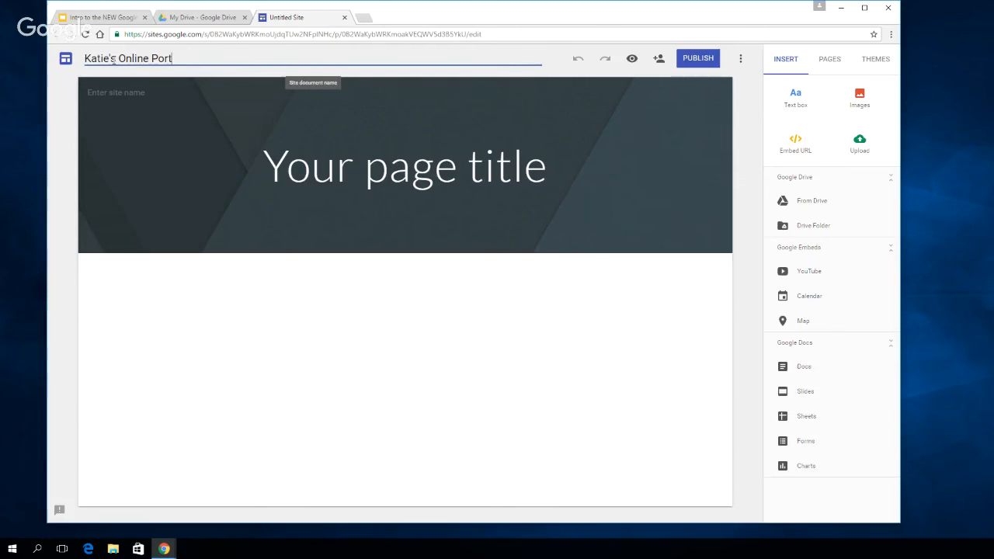
text(folio)
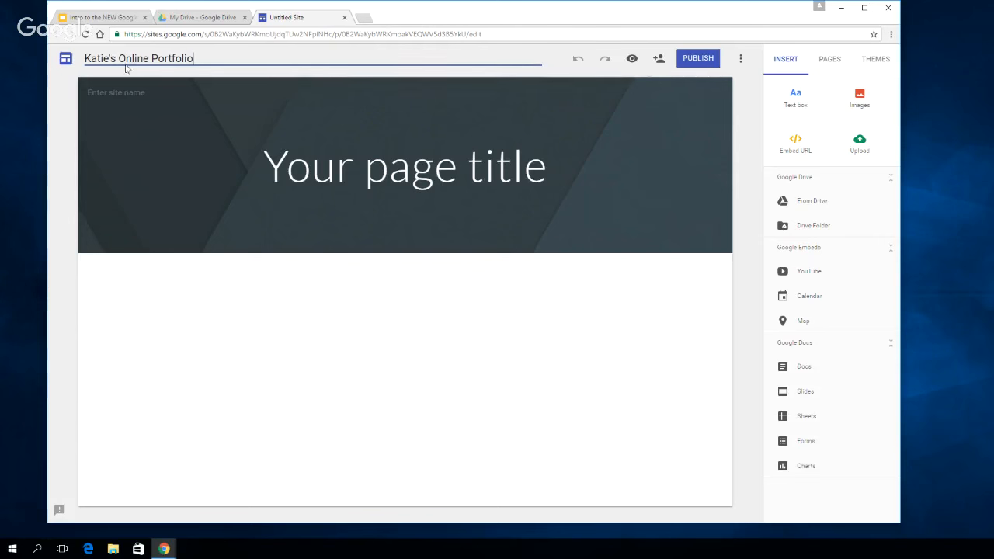
key(Return)
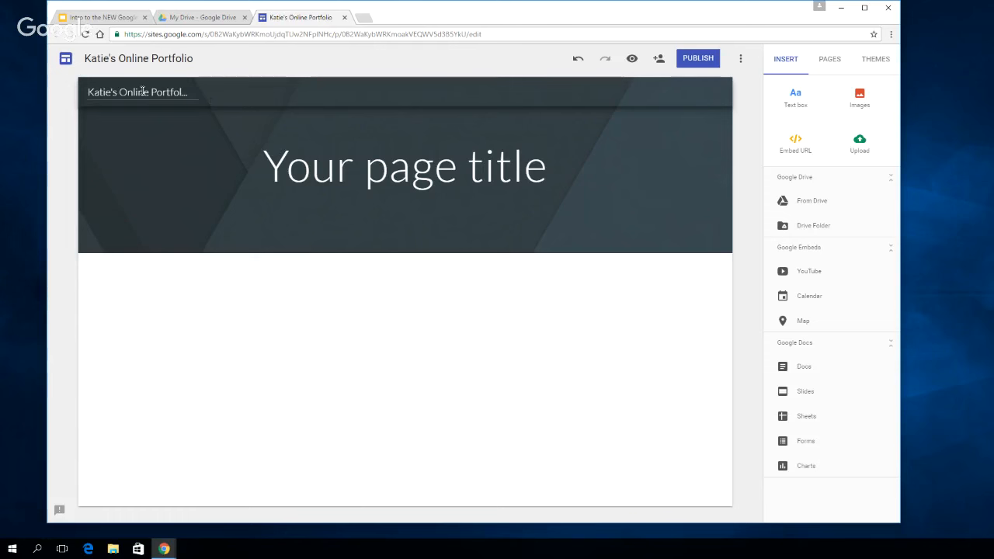
Clear the site name in the page header
double_click(143, 90)
double_click(144, 91)
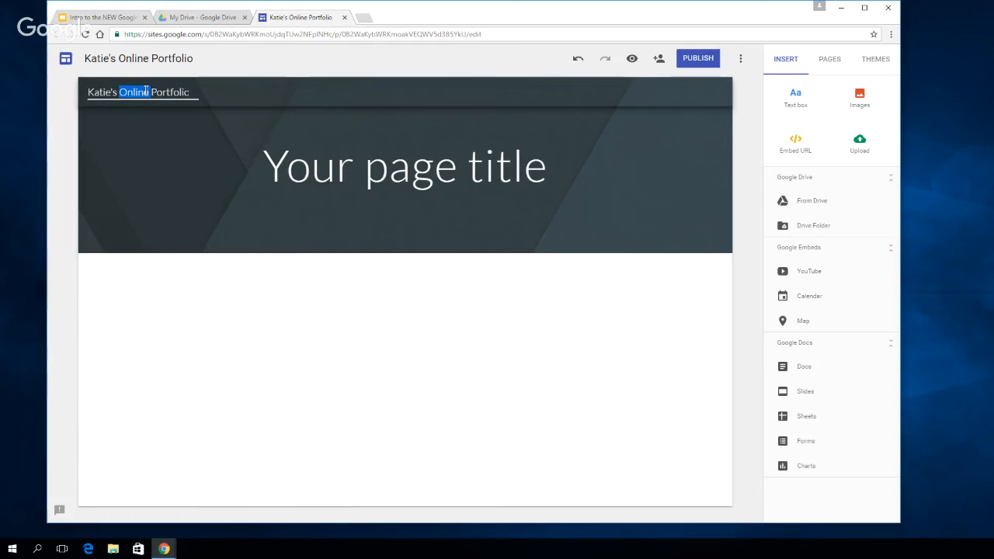
drag(197, 91, 78, 86)
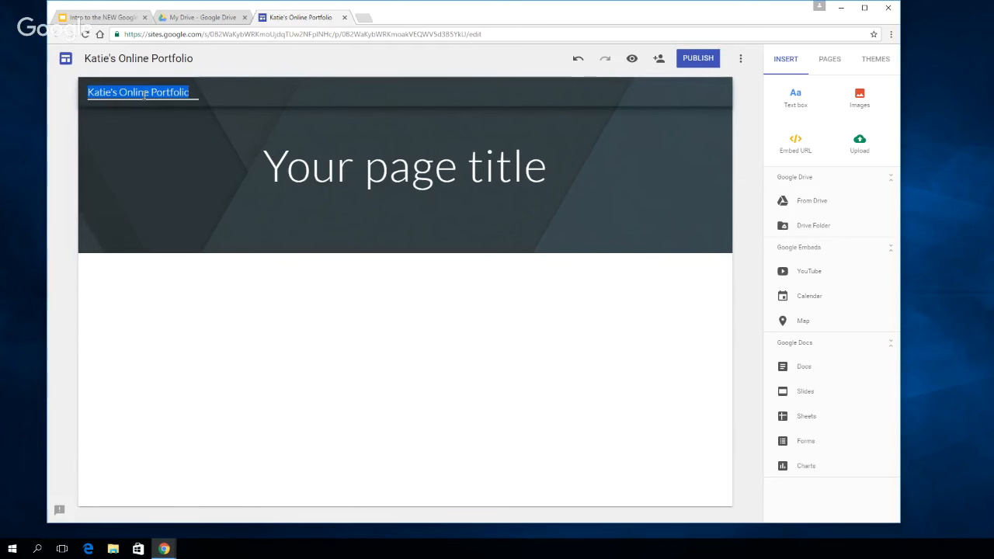
key(BackSpace)
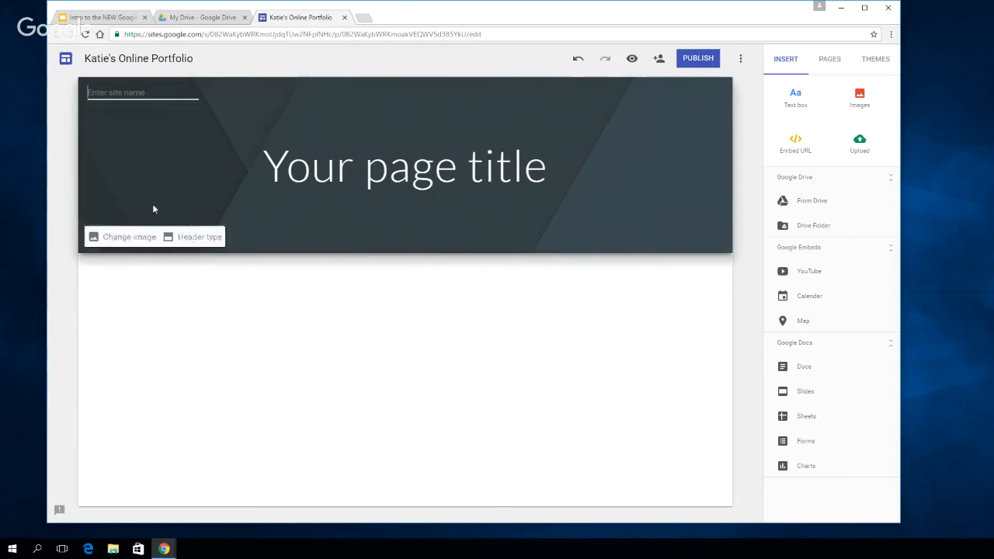
click(195, 304)
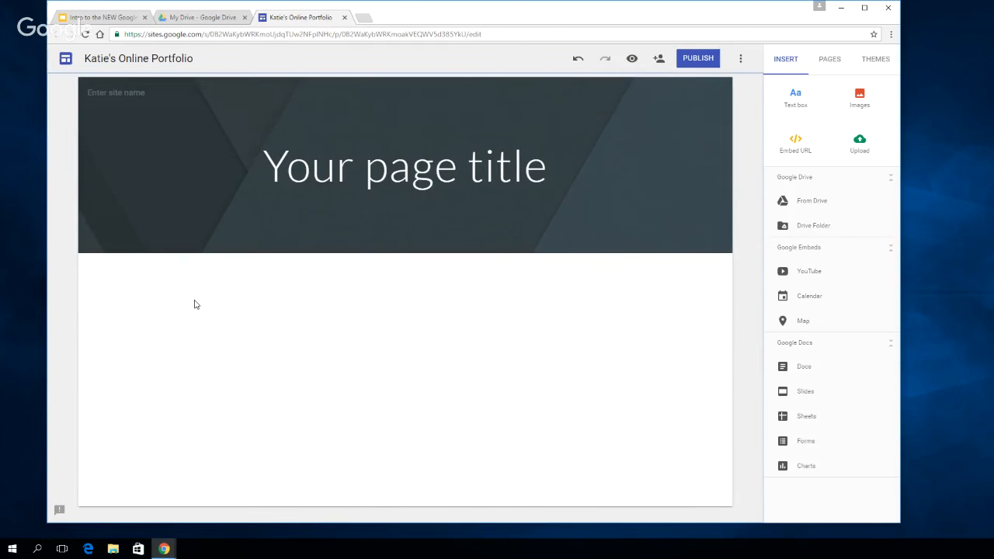
Enter the owner's first name in possessive form followed by "Online Portfolio" as the site name in the header
click(117, 92)
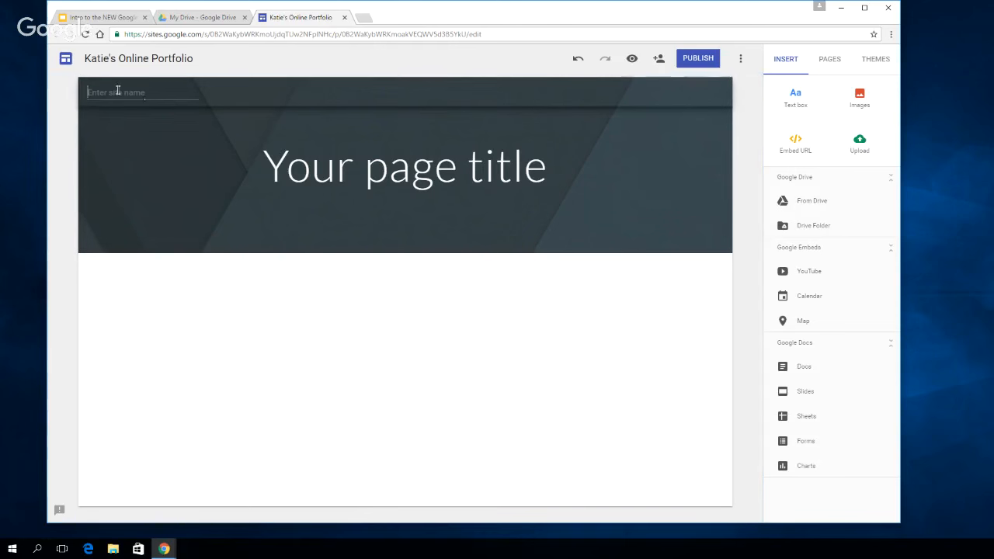
text(Katie')
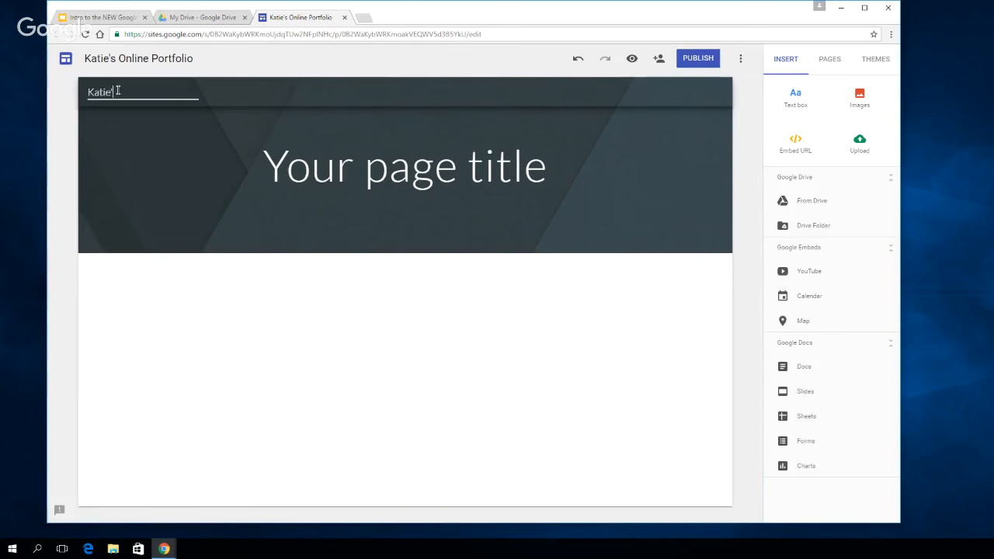
text(s Online)
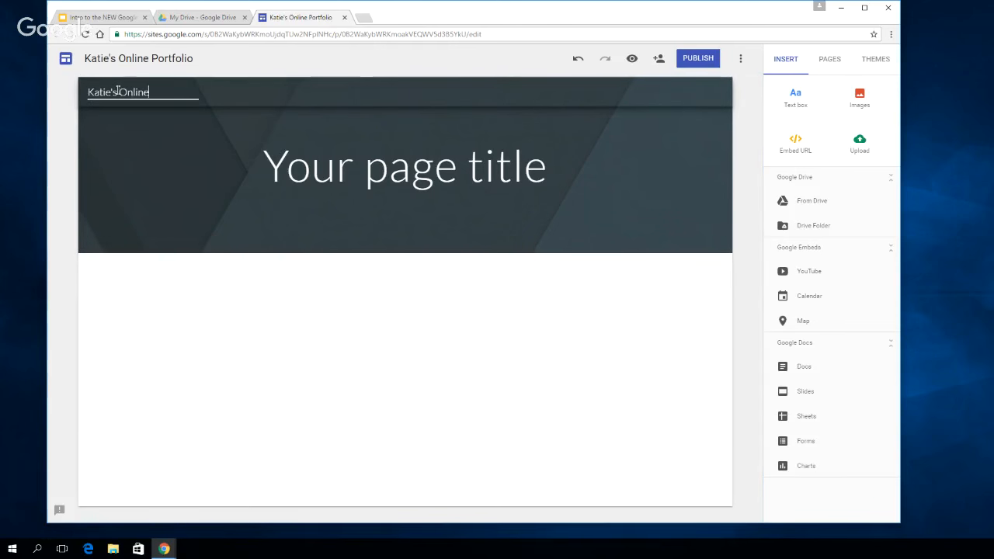
text( Portfolio)
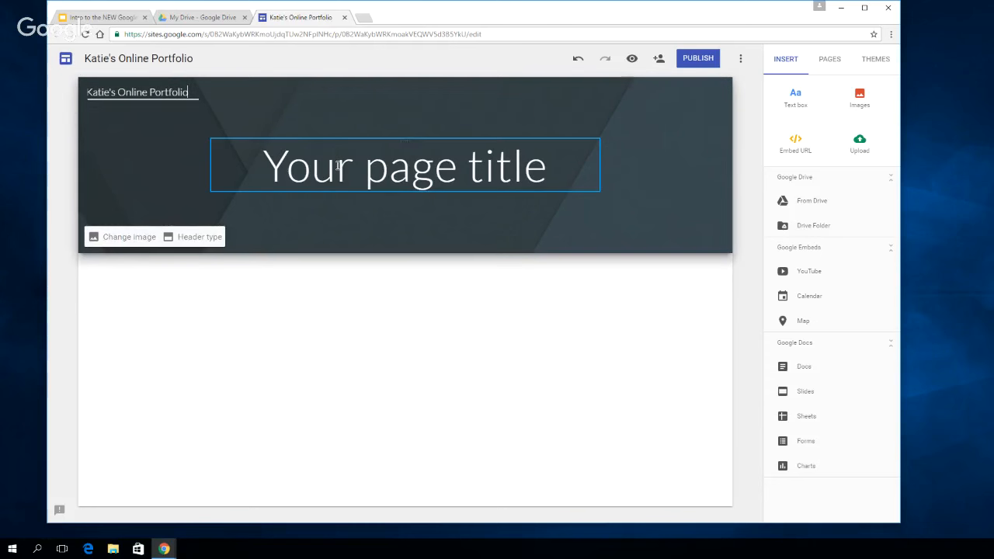
Replace the placeholder page title with the owner's first name in possessive form followed by "Portfolio"
click(370, 174)
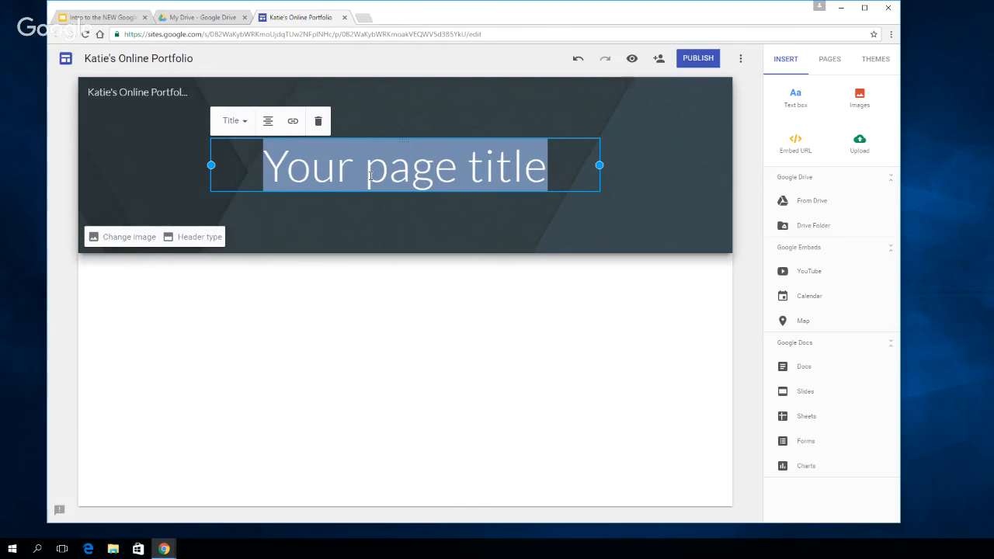
text(Katie's P)
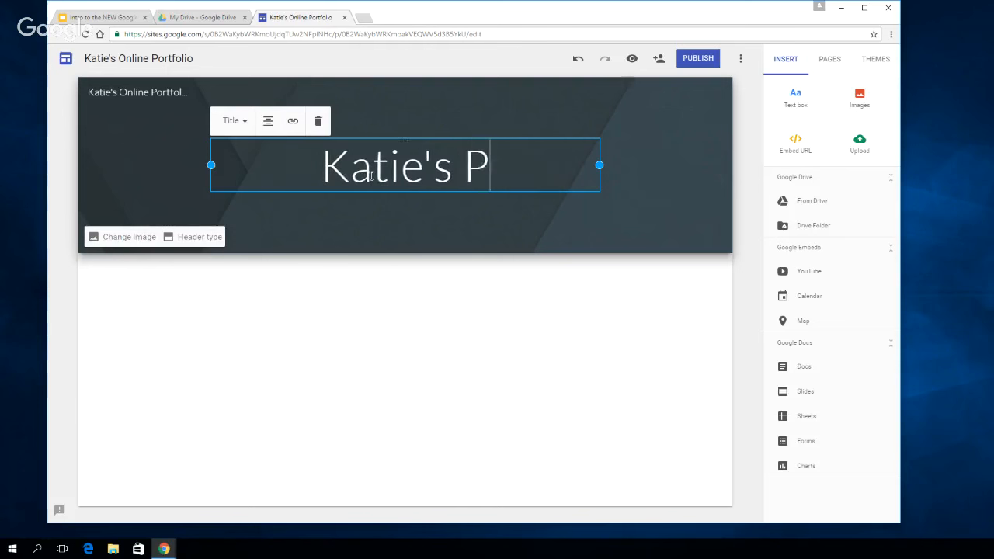
text(ortfolio)
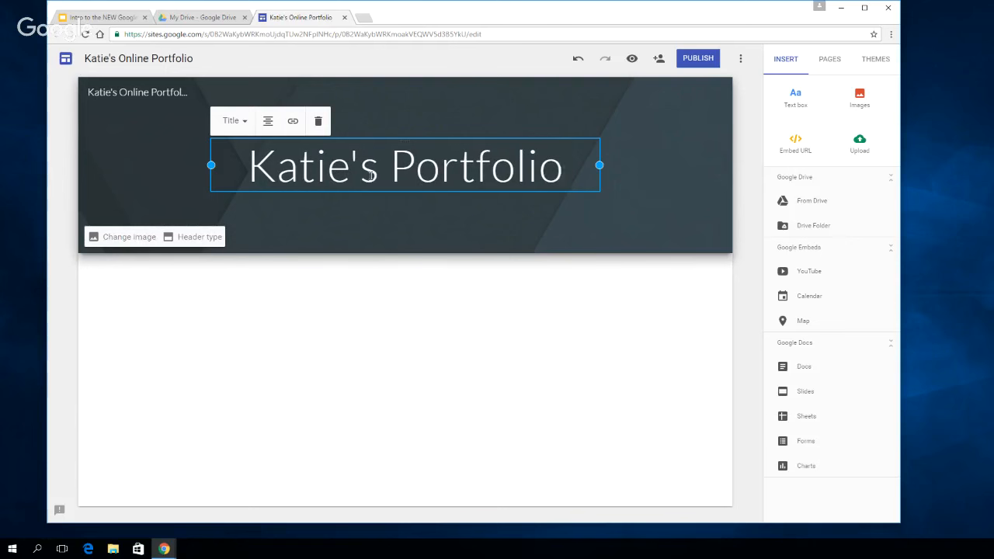
click(435, 296)
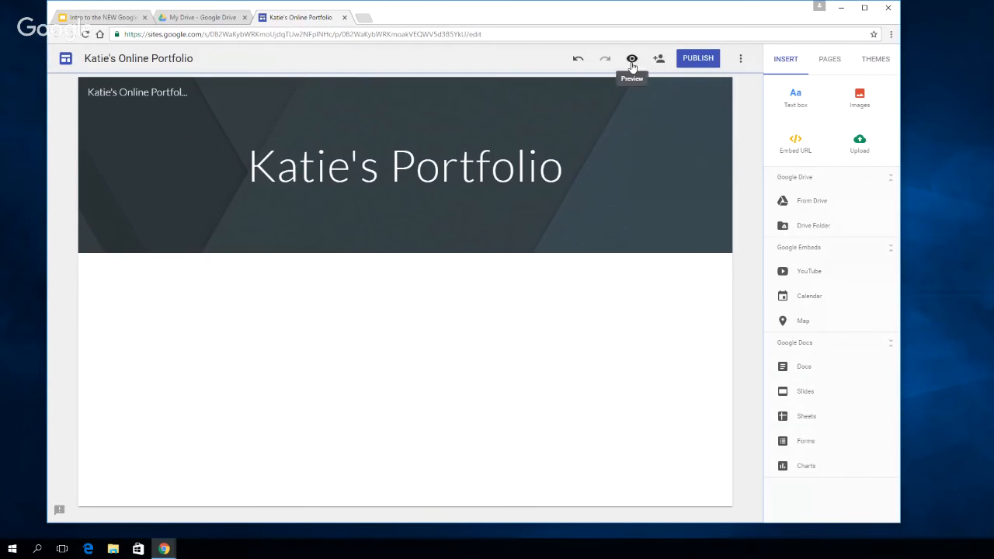
Try out the Diplomat, Aristotle, Vision, Level and Impression themes on the site
click(874, 61)
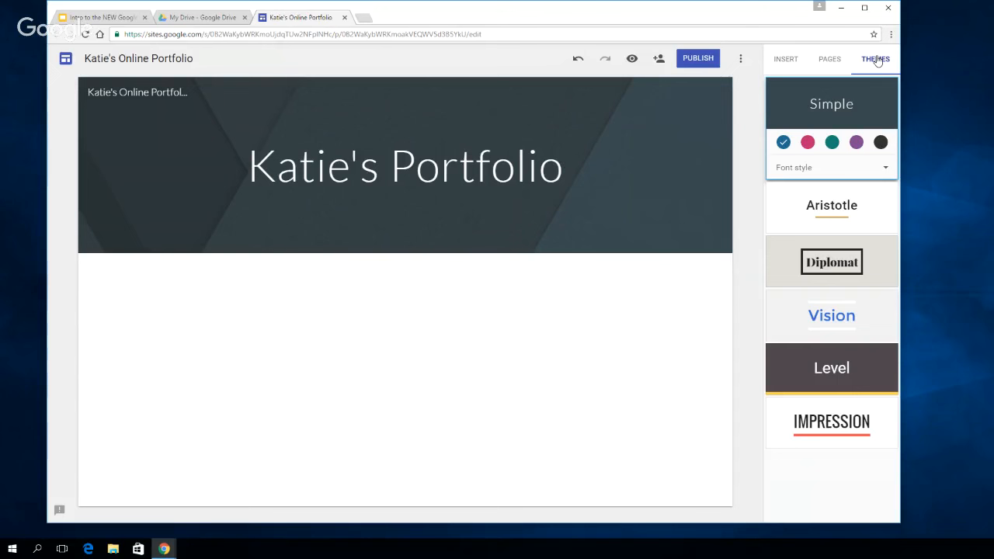
click(859, 235)
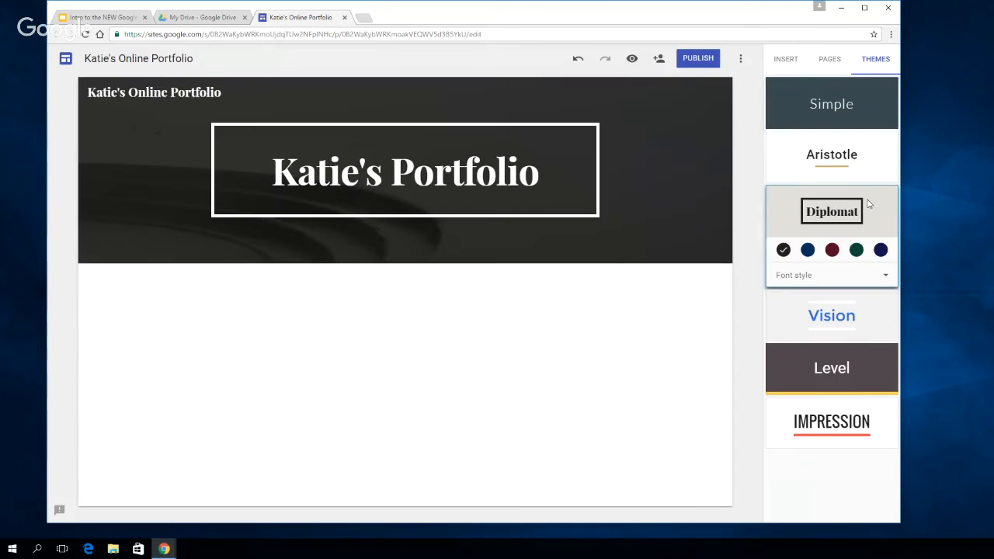
click(867, 163)
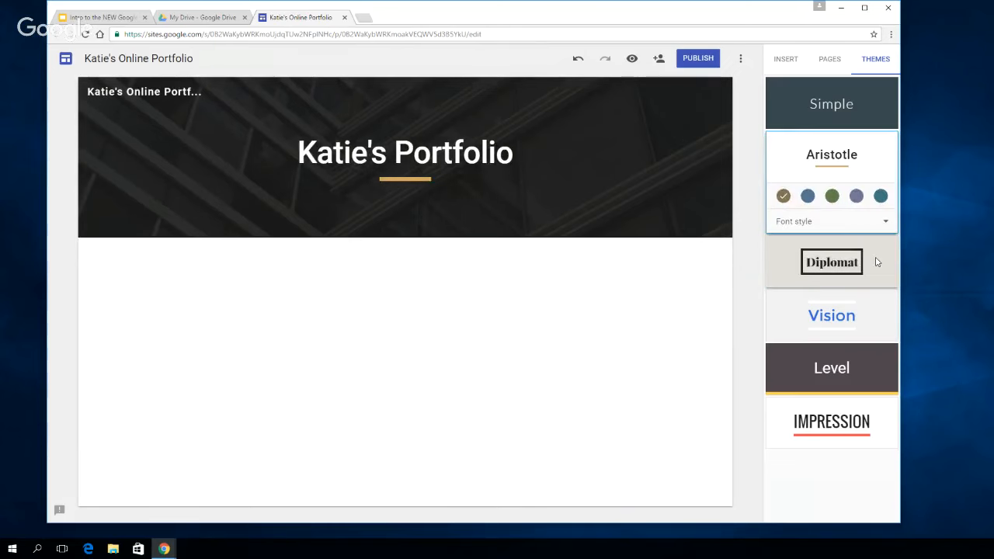
click(876, 261)
click(875, 317)
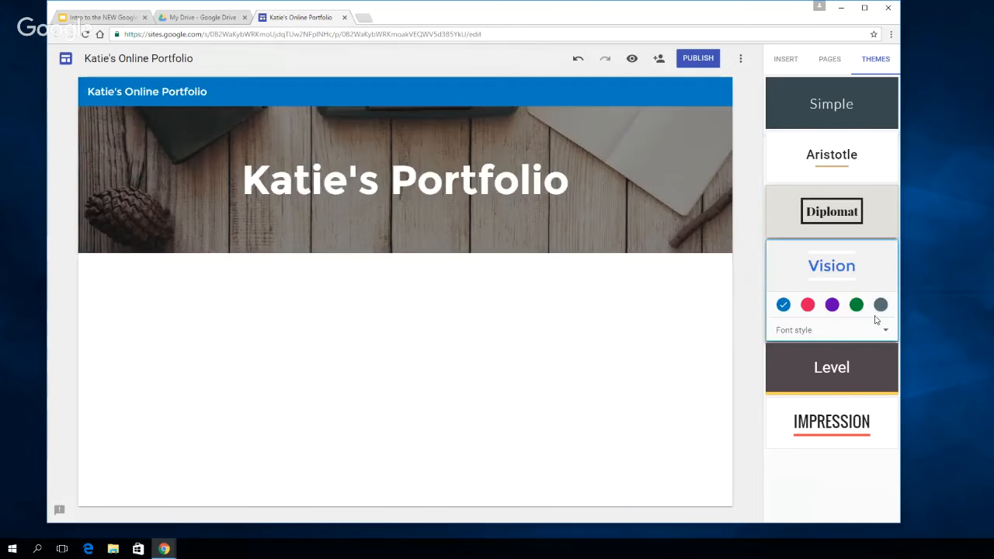
click(878, 369)
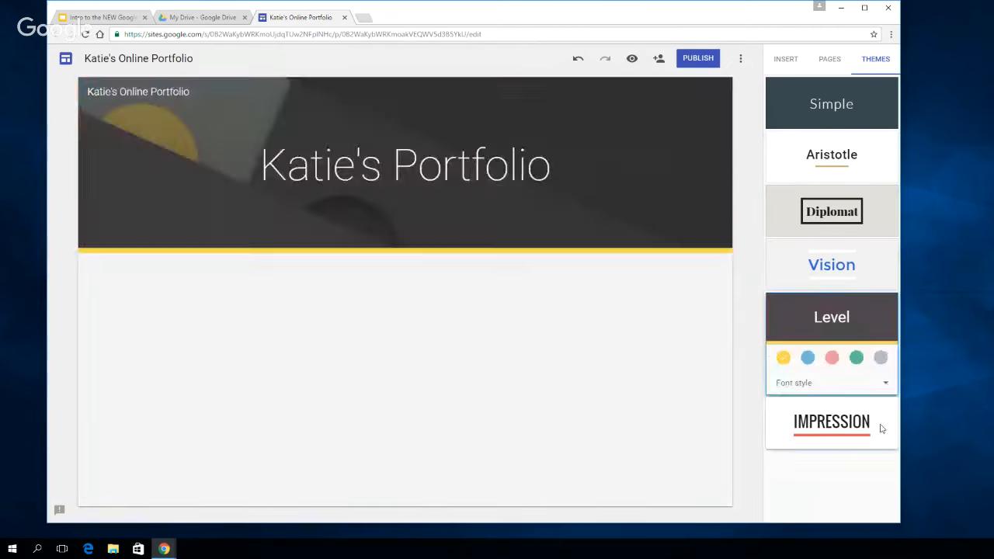
click(880, 425)
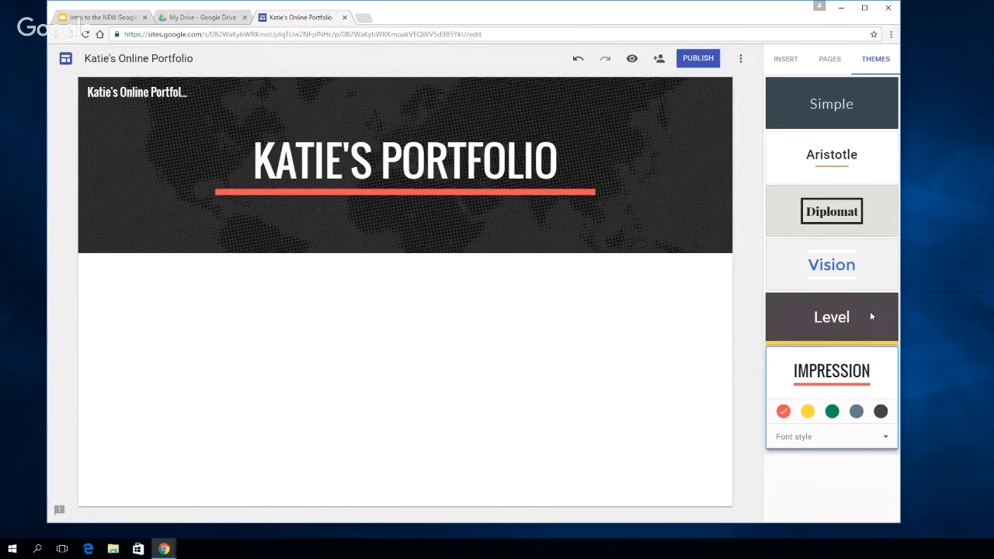
Apply the Diplomat theme with the dark red color and the Heavy font style
click(870, 221)
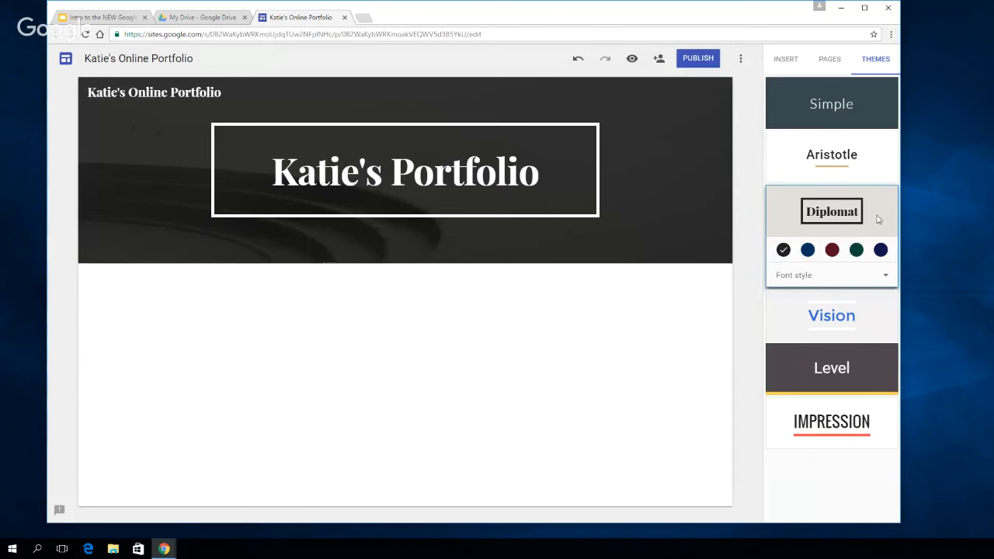
click(832, 251)
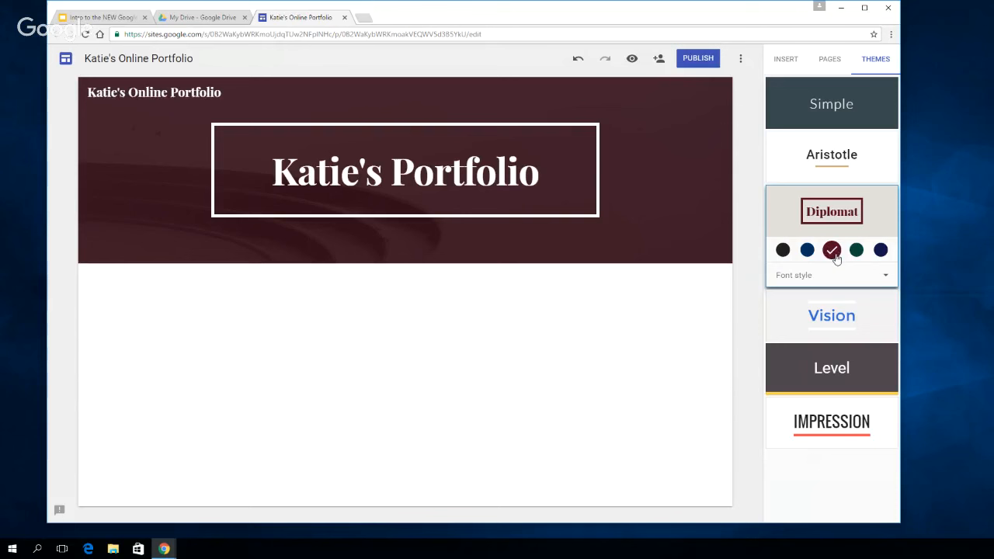
click(885, 276)
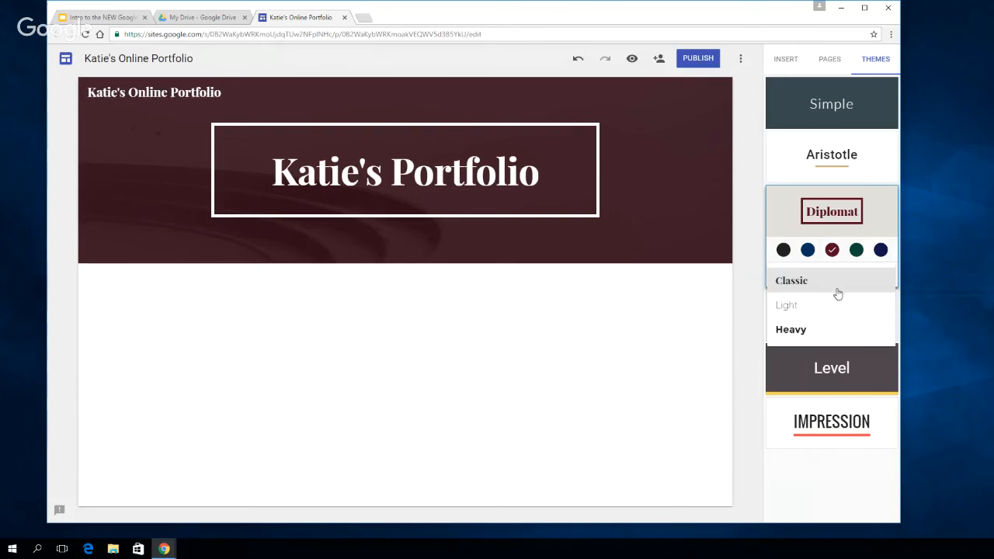
click(820, 305)
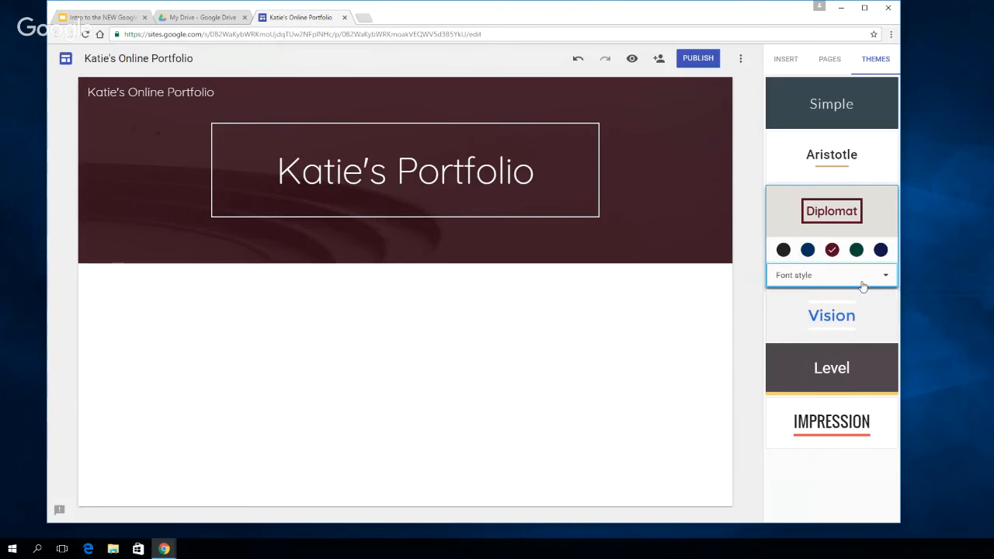
click(883, 274)
click(816, 331)
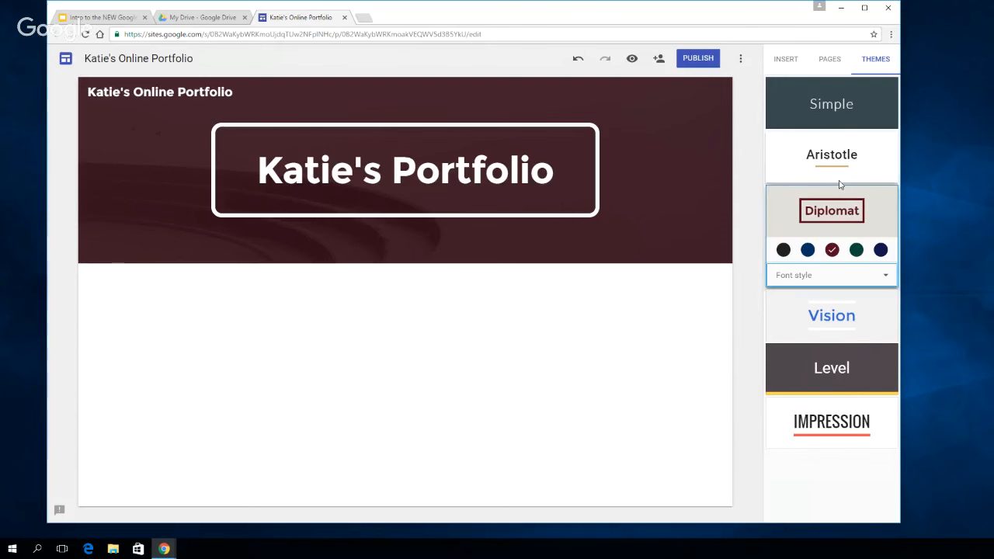
Add a new page named "About Me" to the site
click(833, 61)
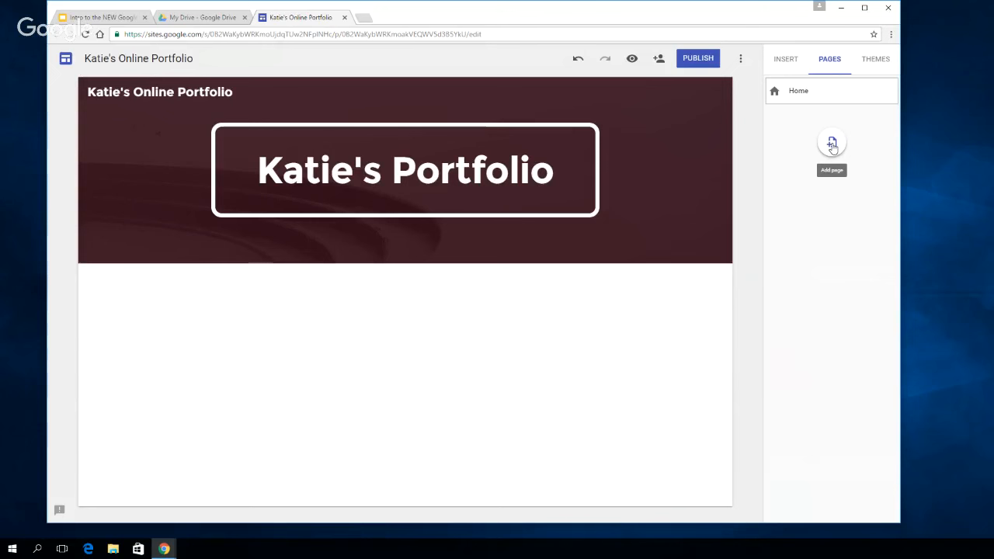
click(832, 144)
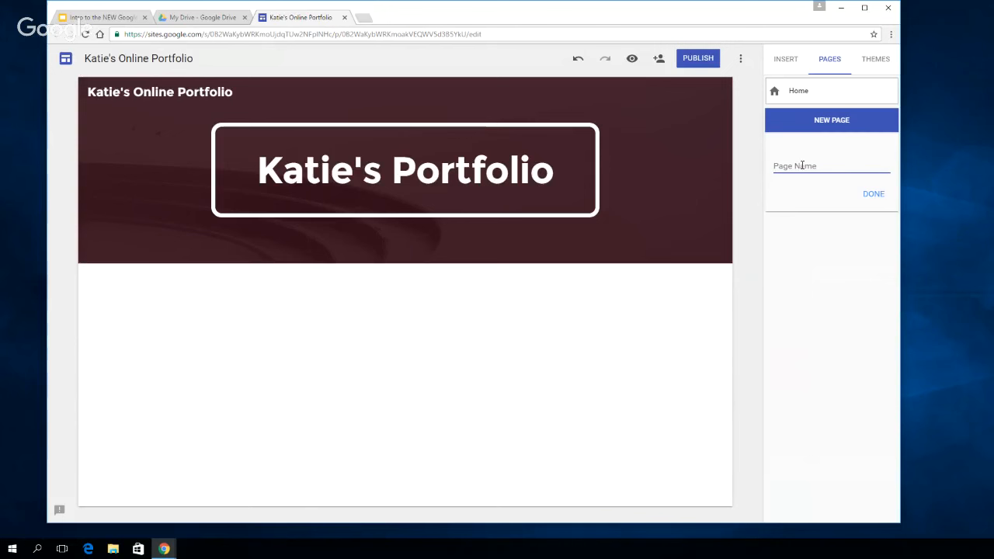
text(About Me)
click(873, 195)
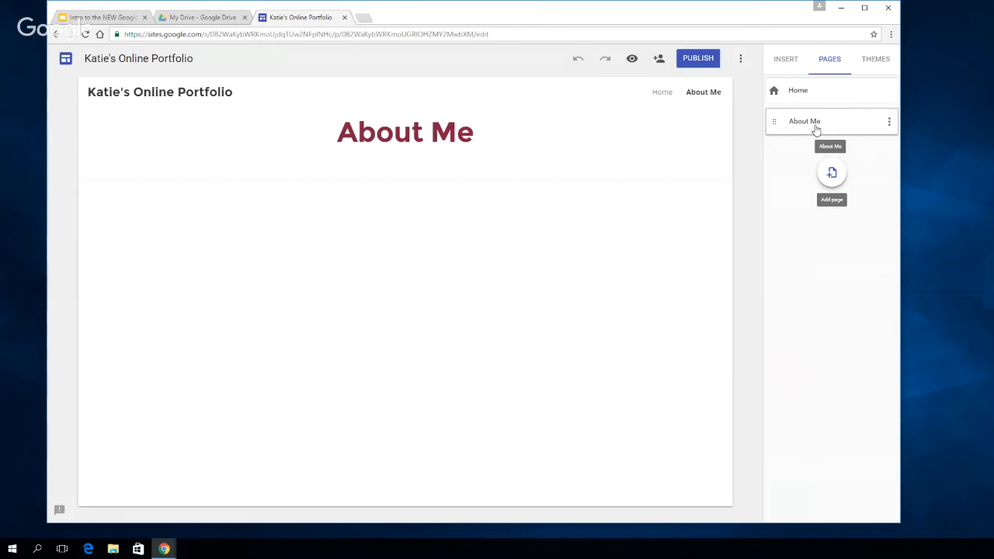
Add a new page named "Experience" to the site
click(831, 175)
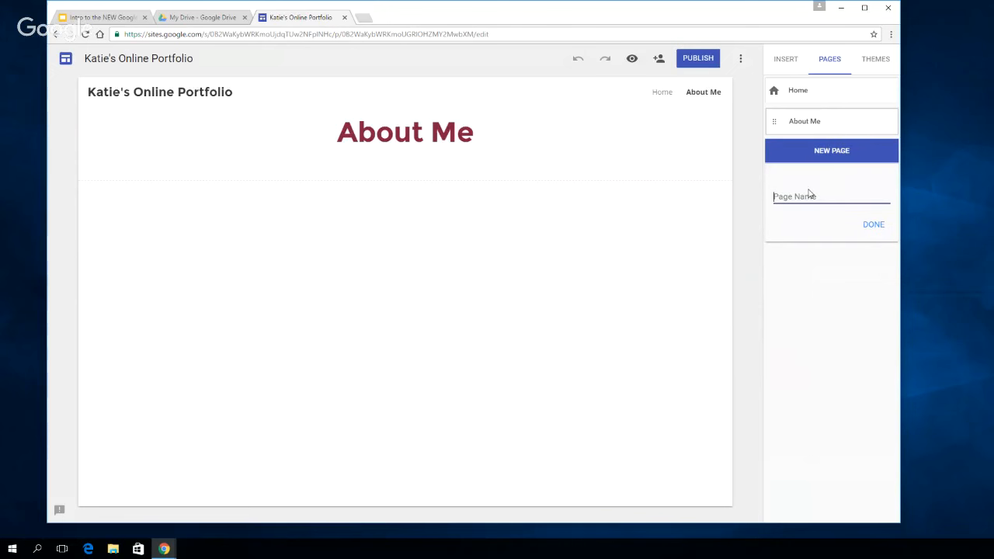
text(Experience)
click(873, 225)
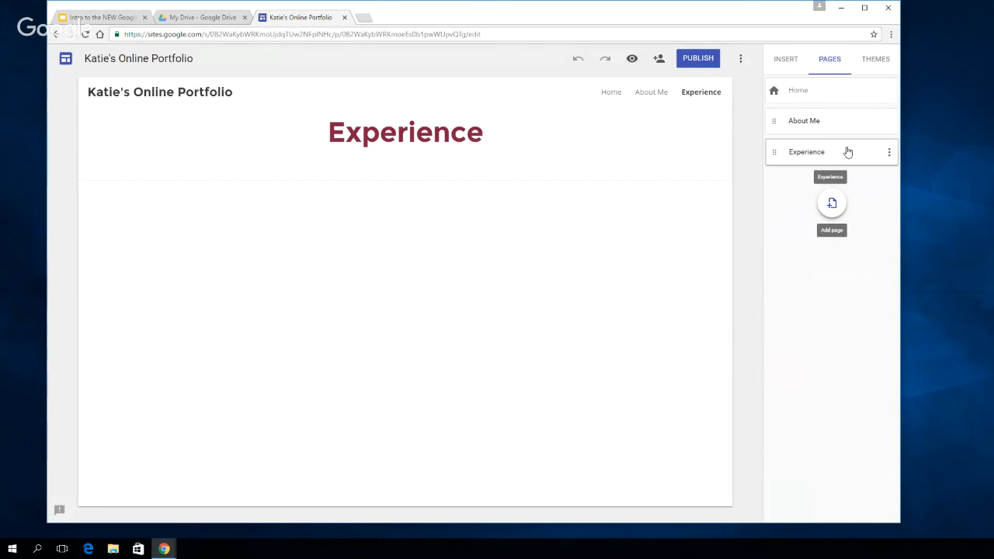
Add a new page named "Contact Information" to the site
click(829, 206)
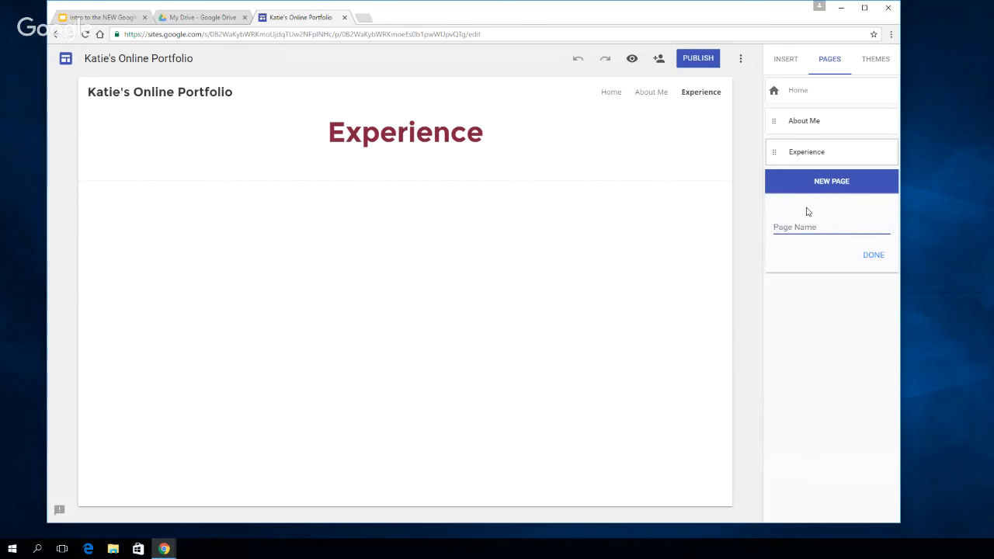
text(Contact Information)
click(871, 261)
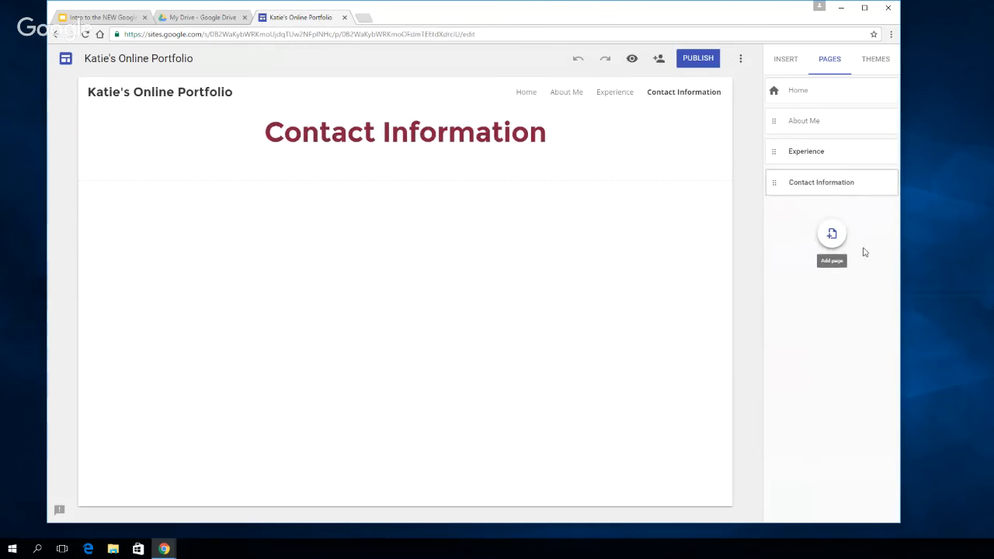
Try moving the Experience page above About Me in the page order and return it below
click(829, 153)
drag(829, 154, 816, 106)
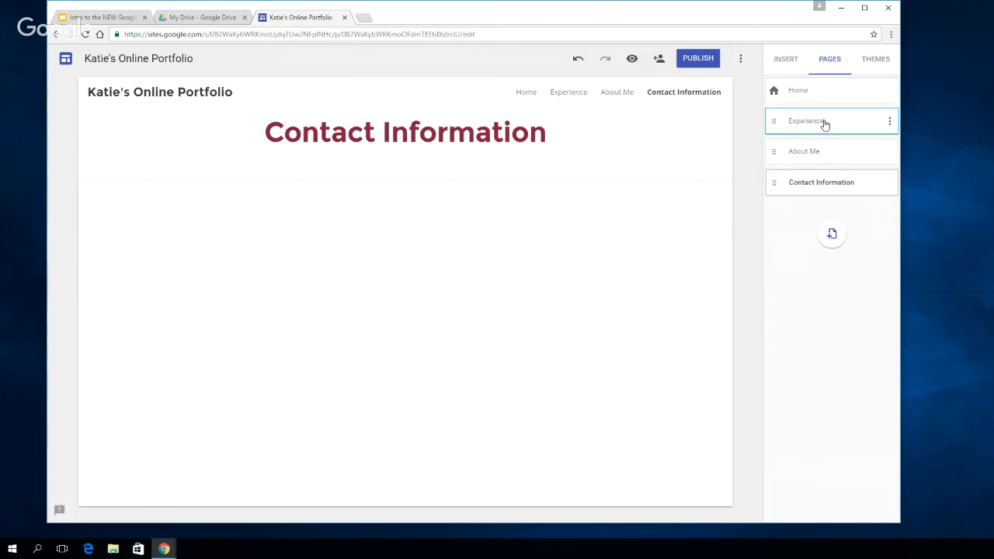
drag(825, 125, 829, 156)
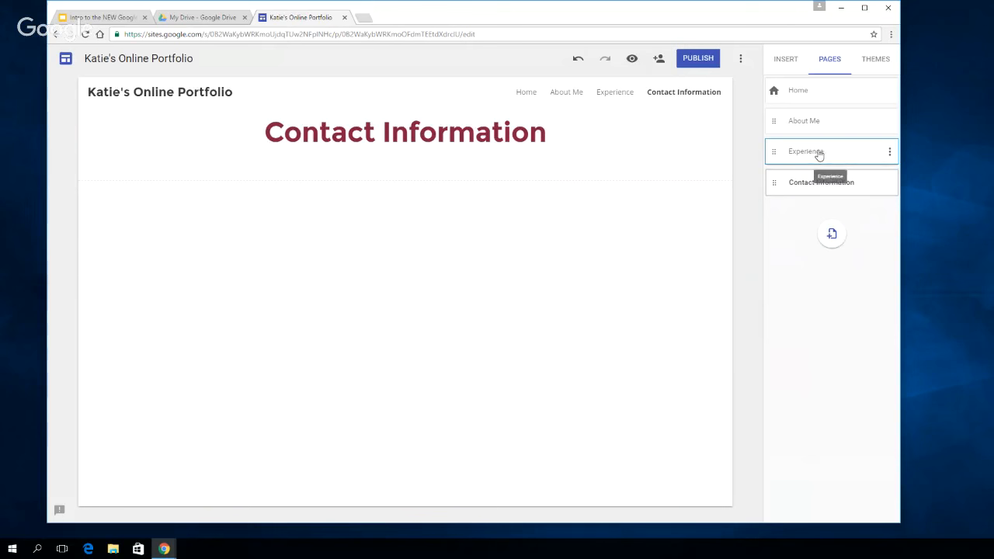
Try nesting the Experience page under About Me as a subpage and restore it to the top level
drag(817, 154, 833, 127)
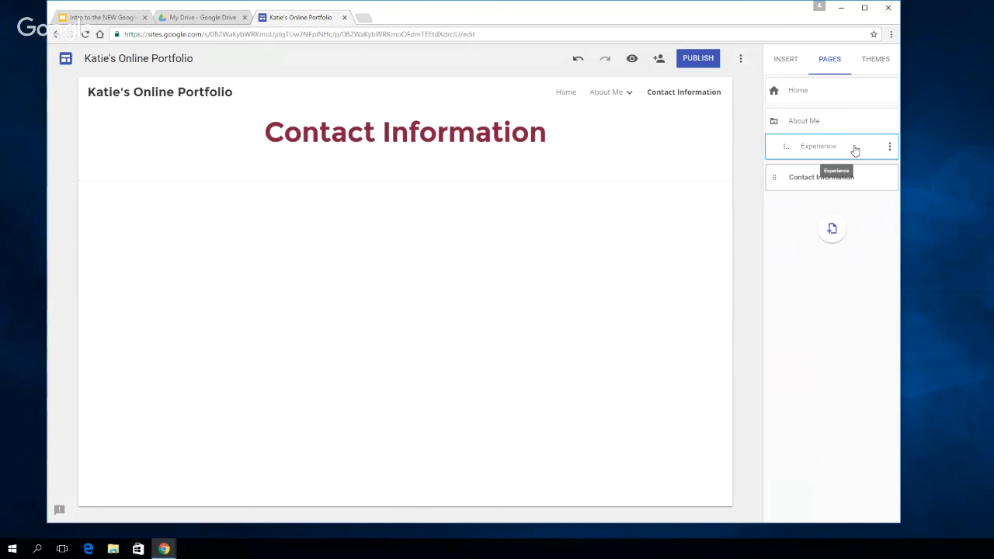
drag(855, 151, 797, 152)
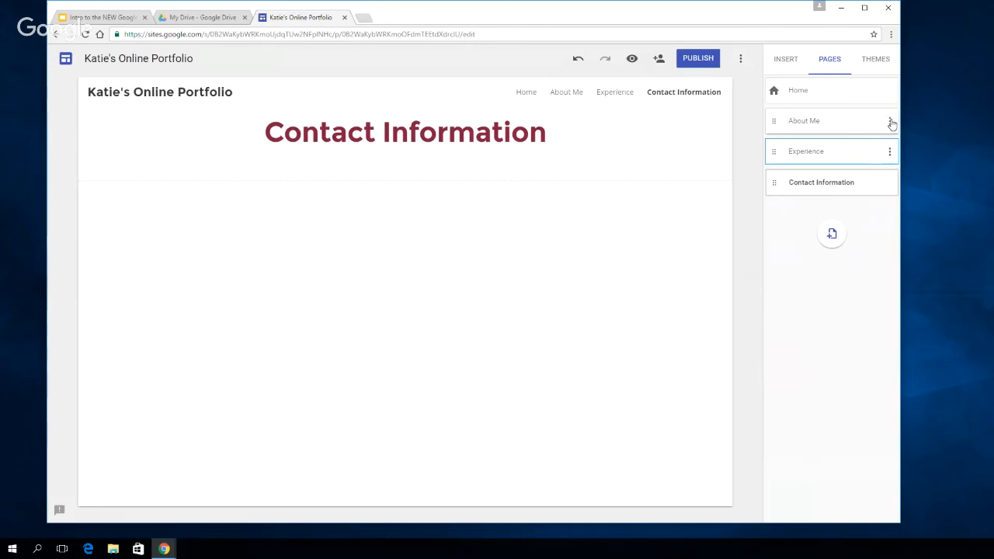
Open the About Me page and review its page options, such as renaming, removing and hiding from navigation
click(889, 122)
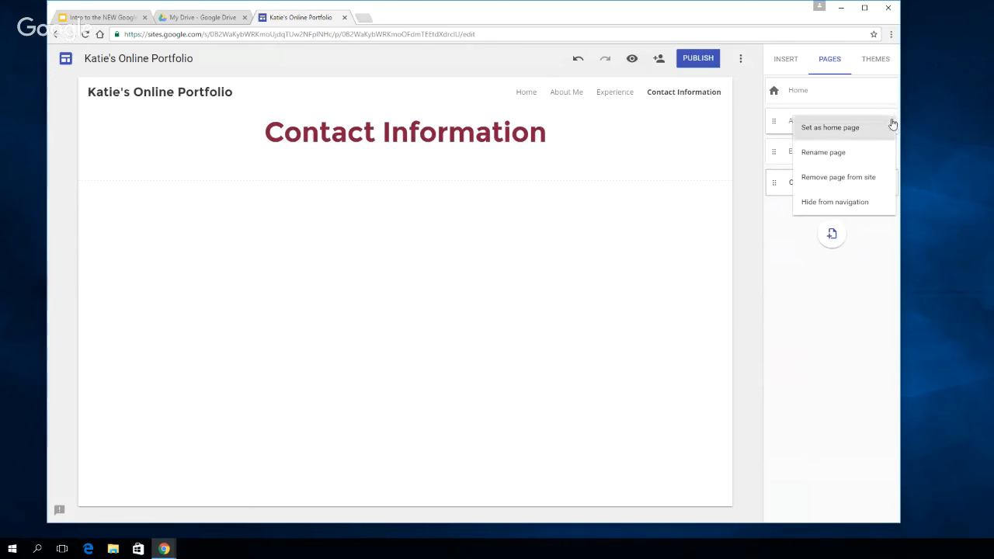
click(861, 254)
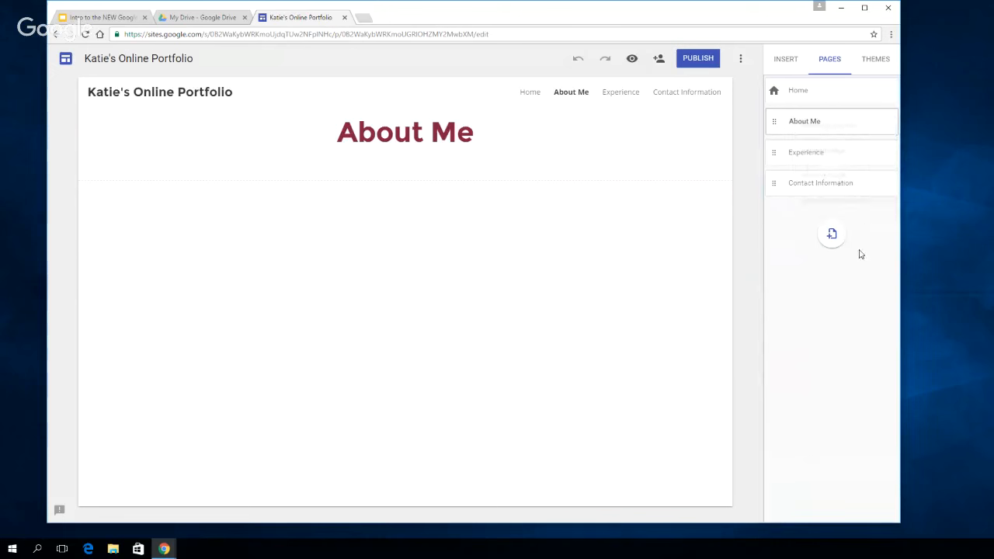
click(889, 122)
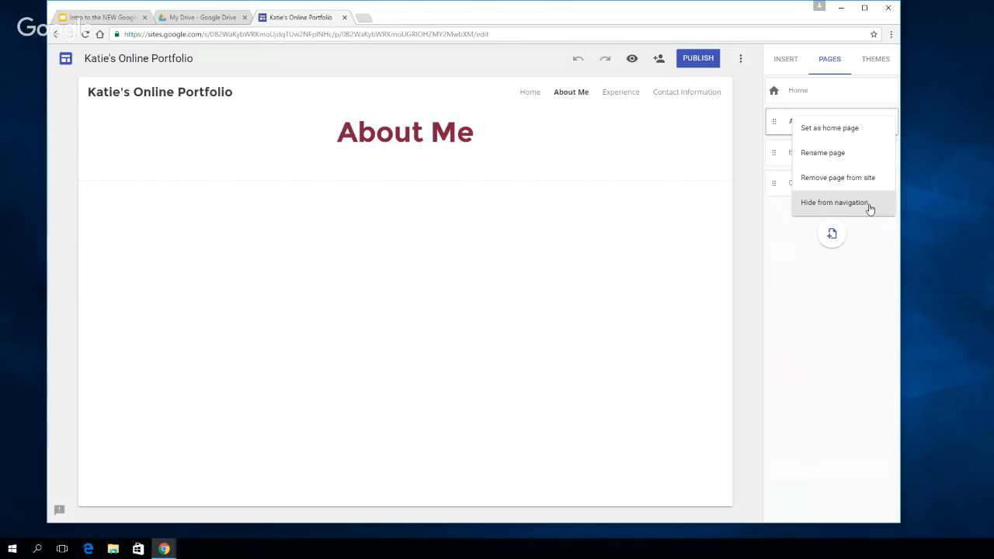
click(865, 252)
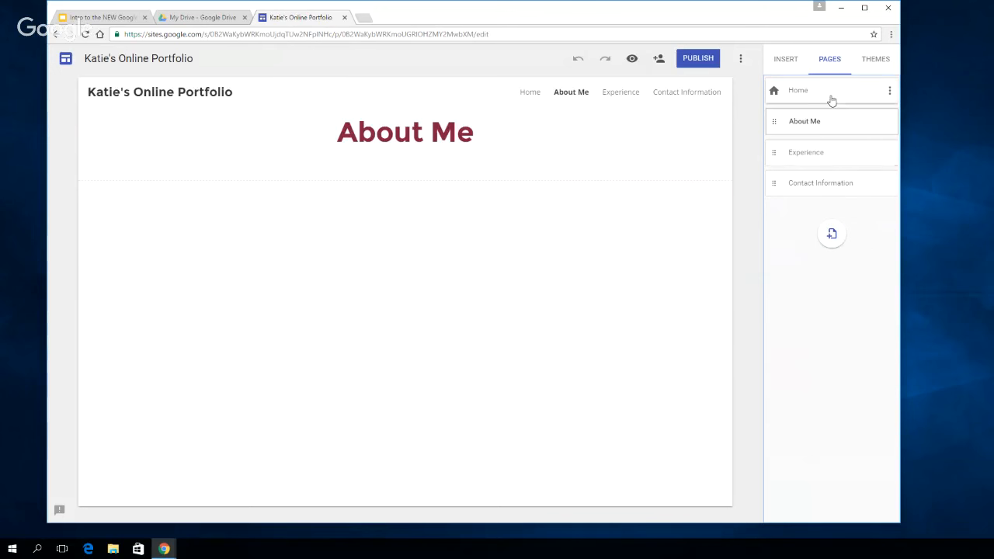
Switch the site's navigation mode to Side navigation and check the page menu
mouse_move(248, 136)
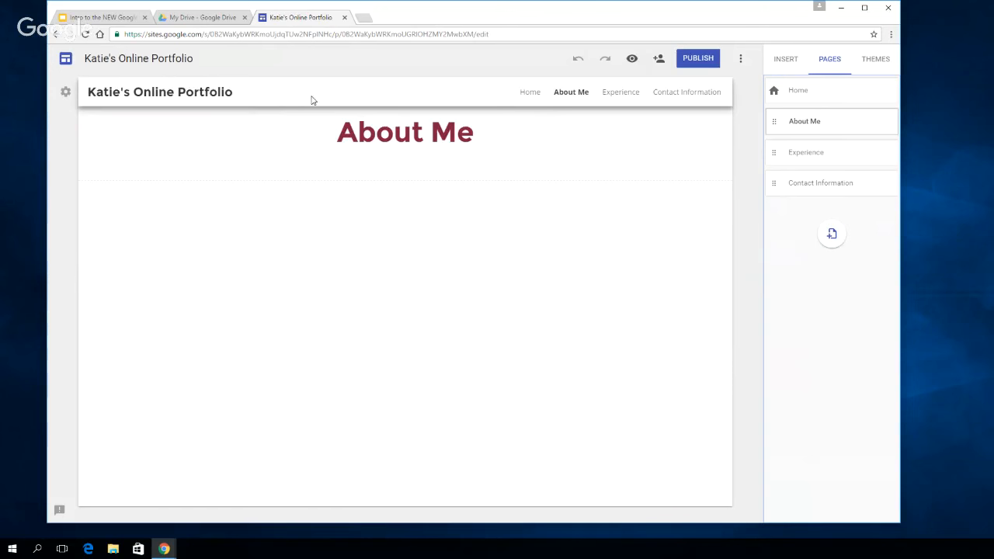
click(66, 93)
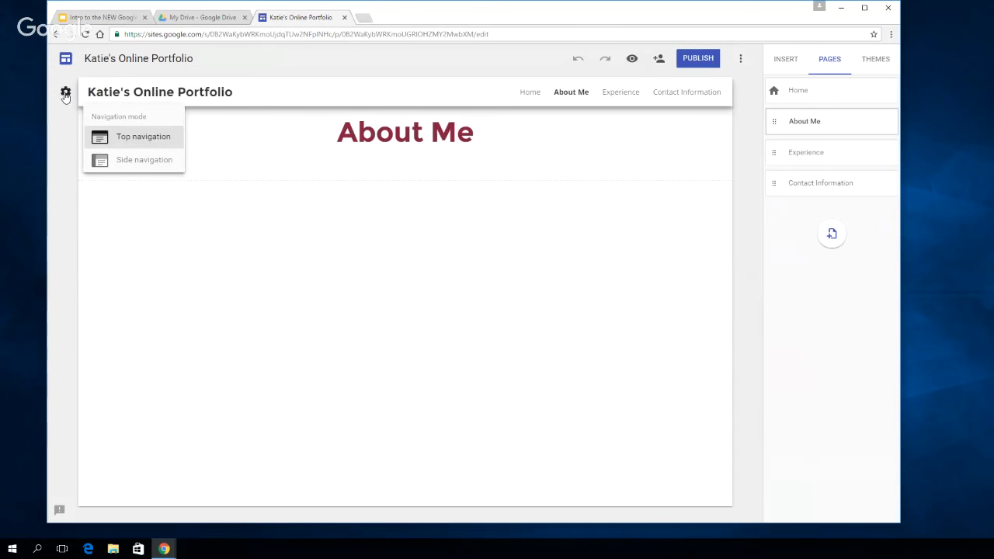
click(146, 161)
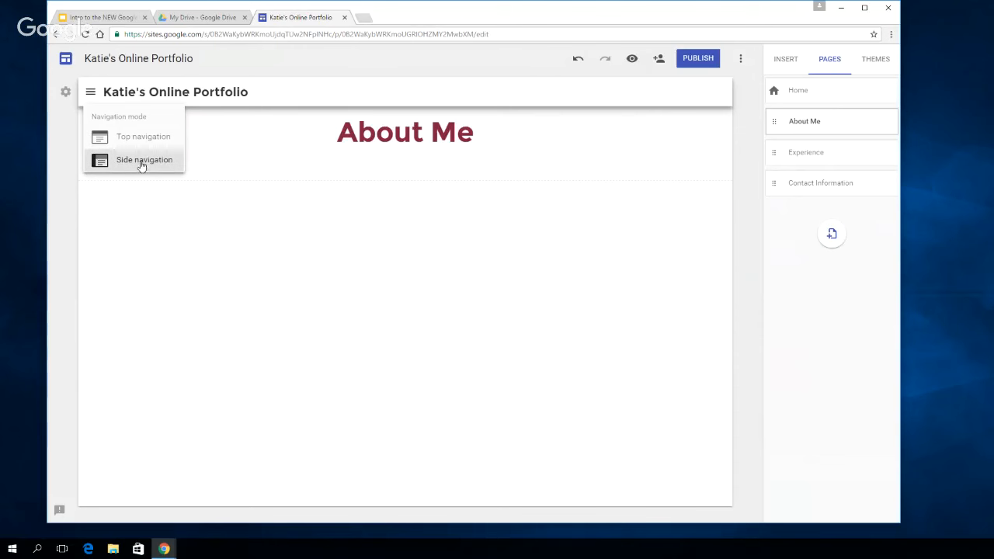
click(91, 94)
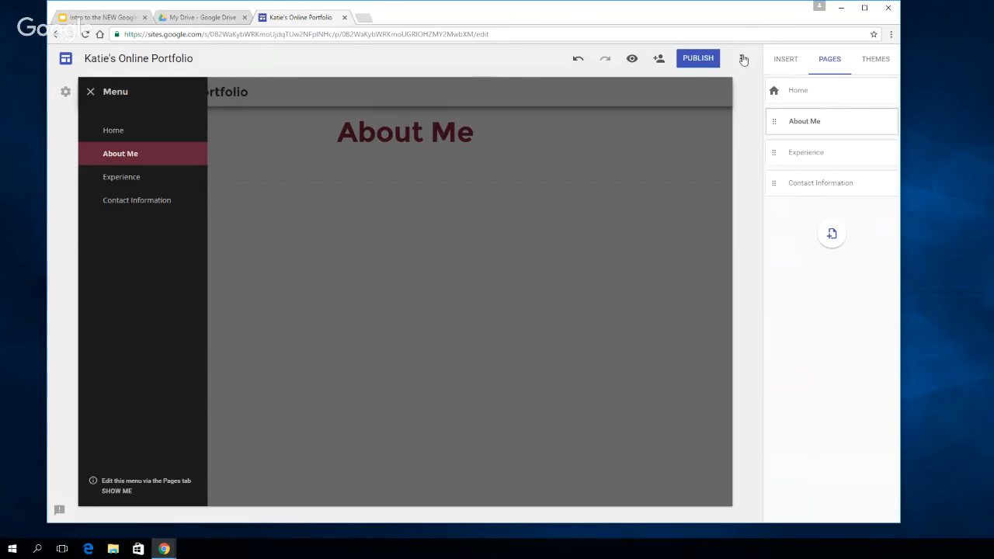
click(837, 62)
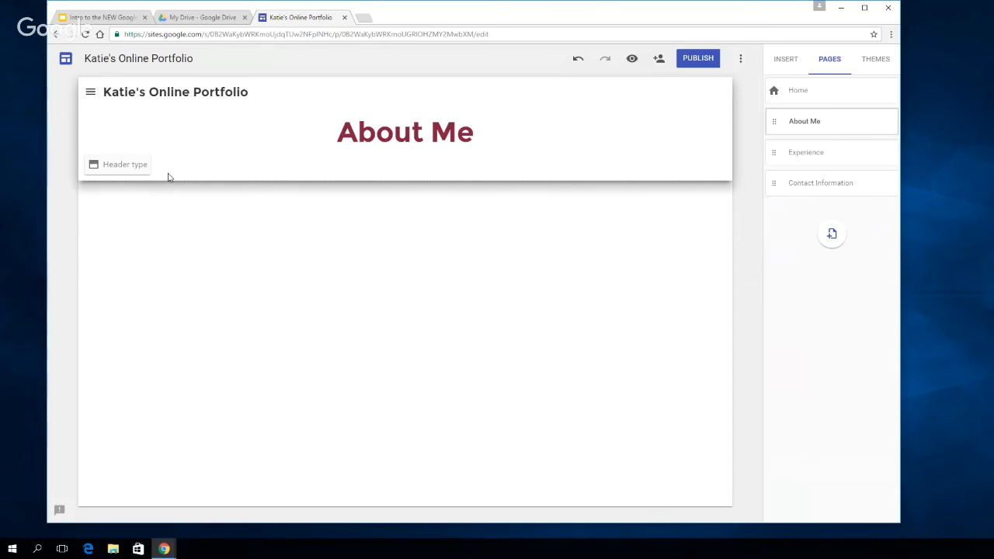
Try the Large banner on the About Me page and set its header type to Banner
click(125, 165)
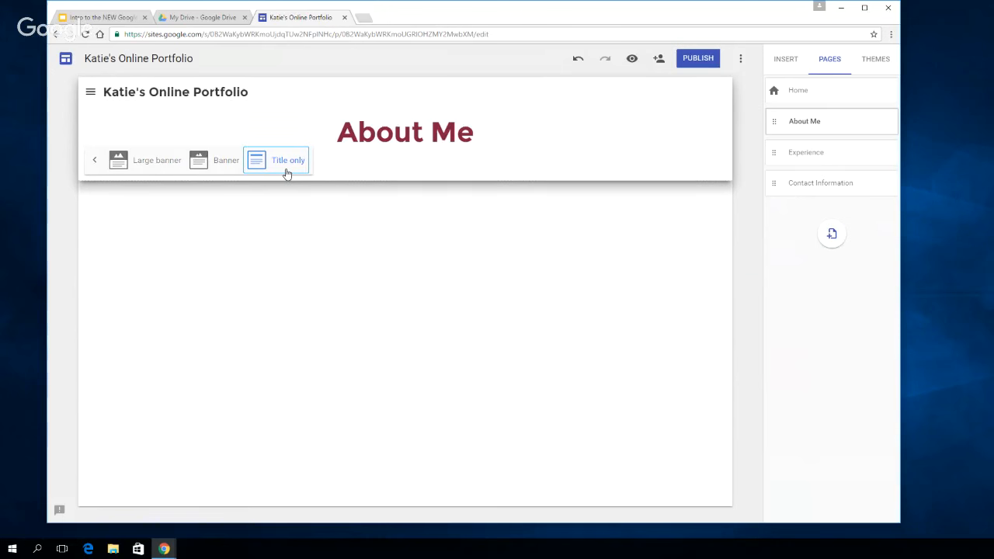
click(221, 167)
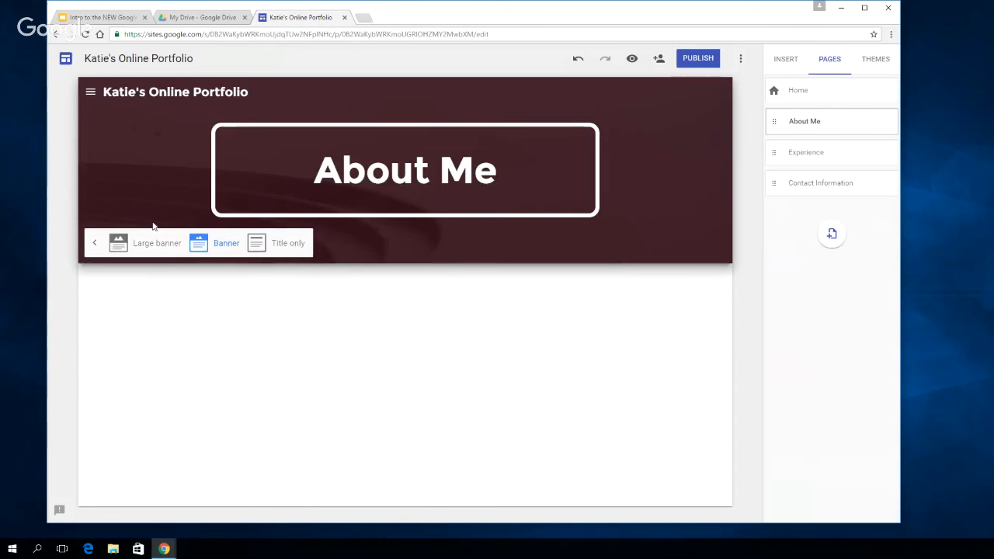
click(165, 247)
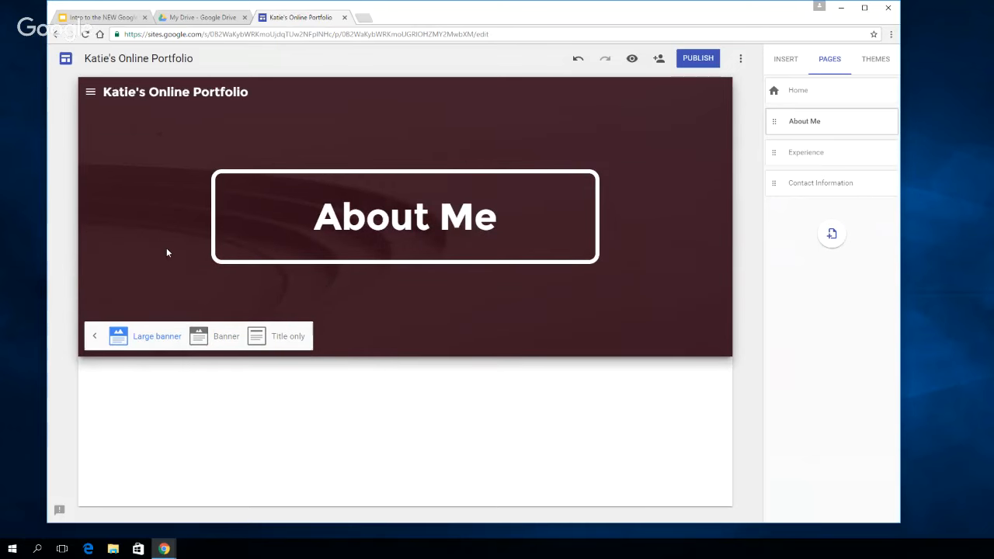
click(224, 339)
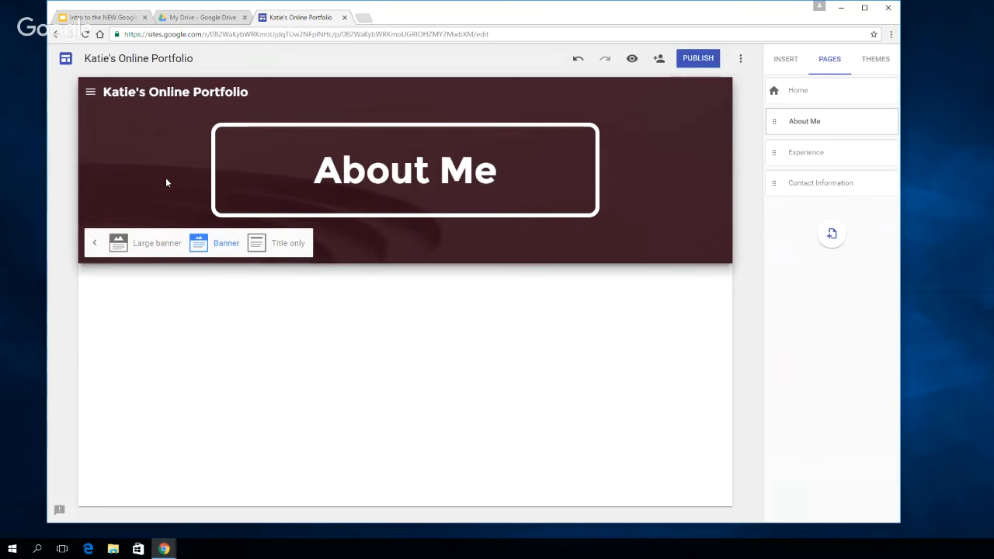
click(94, 243)
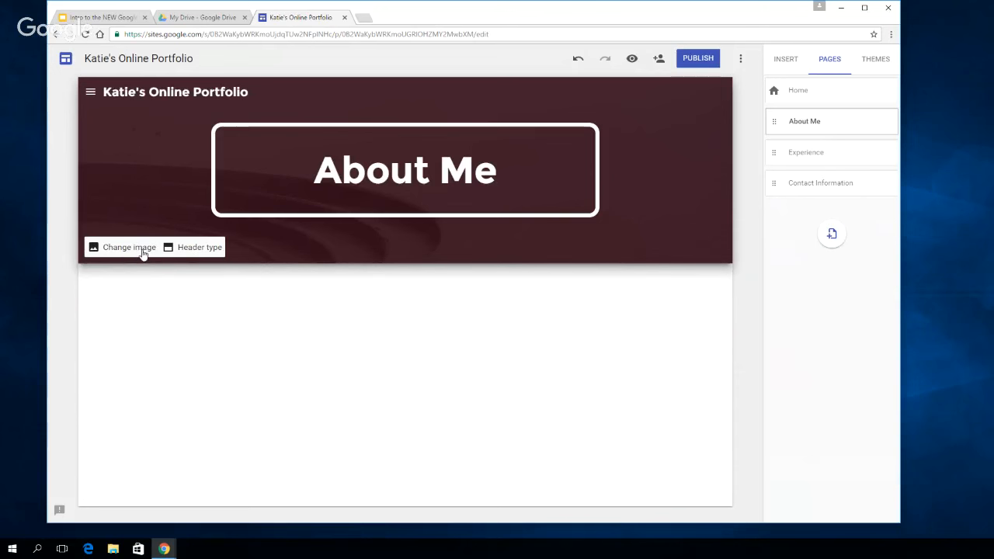
Browse the gallery images available for the About Me page's header
click(131, 248)
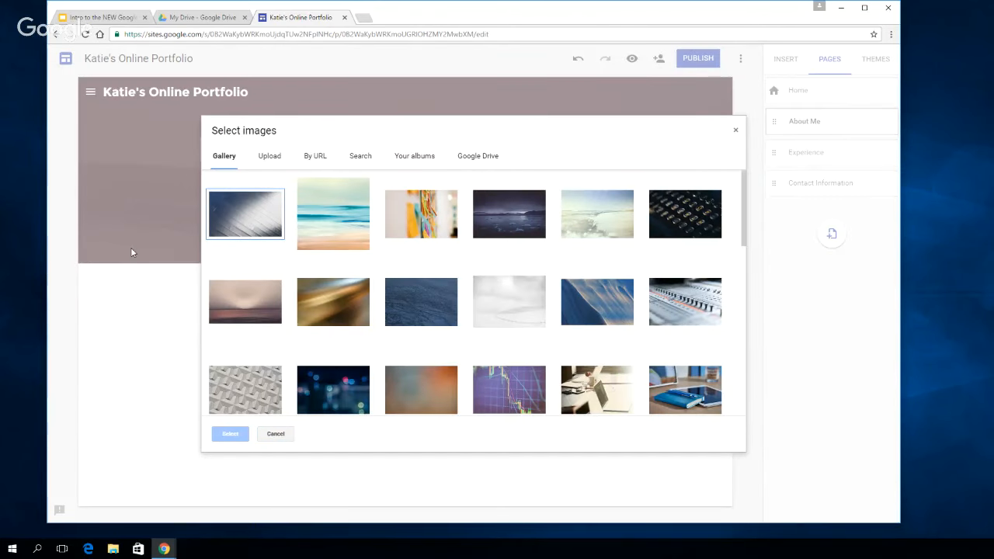
click(582, 246)
click(563, 281)
scroll(562, 277, down, 1)
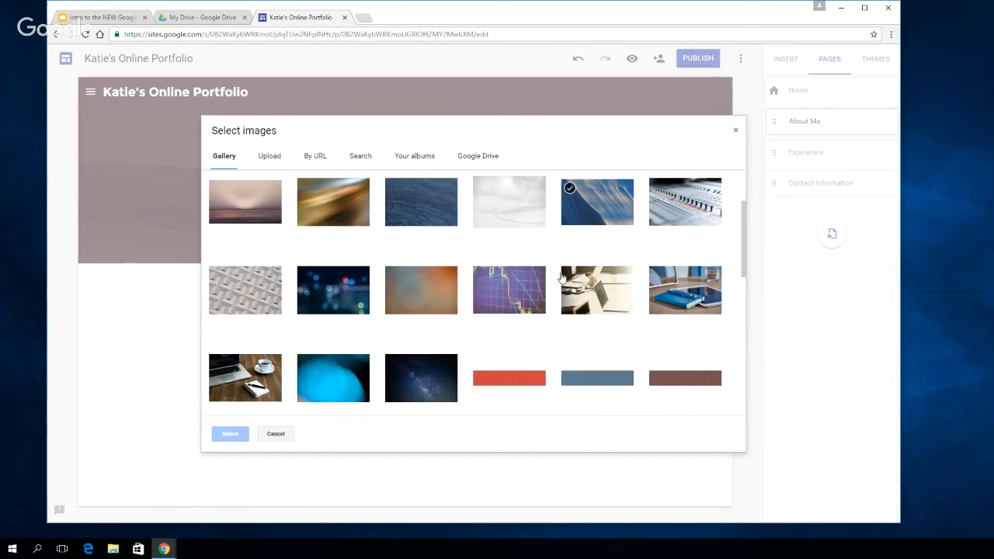
scroll(561, 277, down, 5)
click(499, 299)
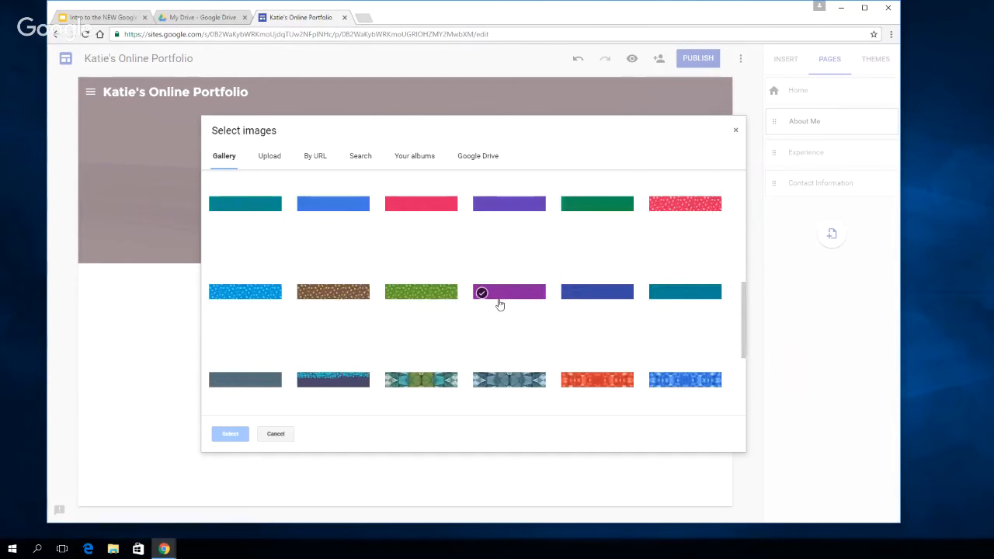
scroll(503, 305, down, 1)
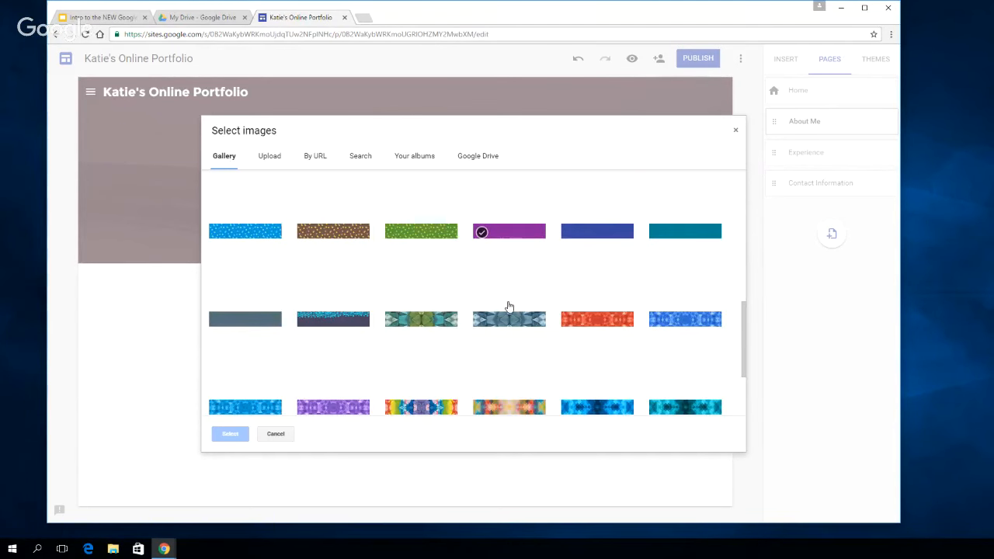
scroll(508, 306, down, 1)
click(504, 297)
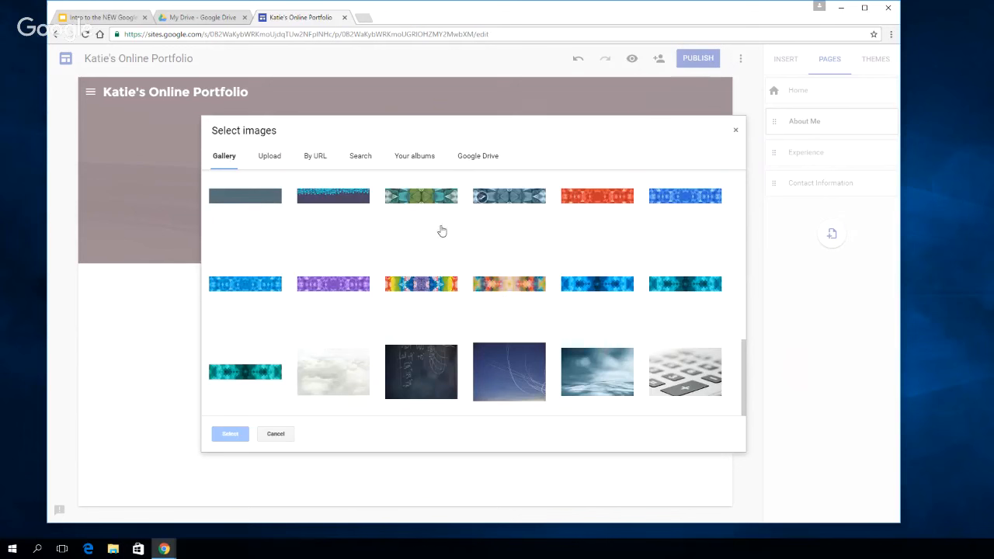
scroll(326, 267, up, 15)
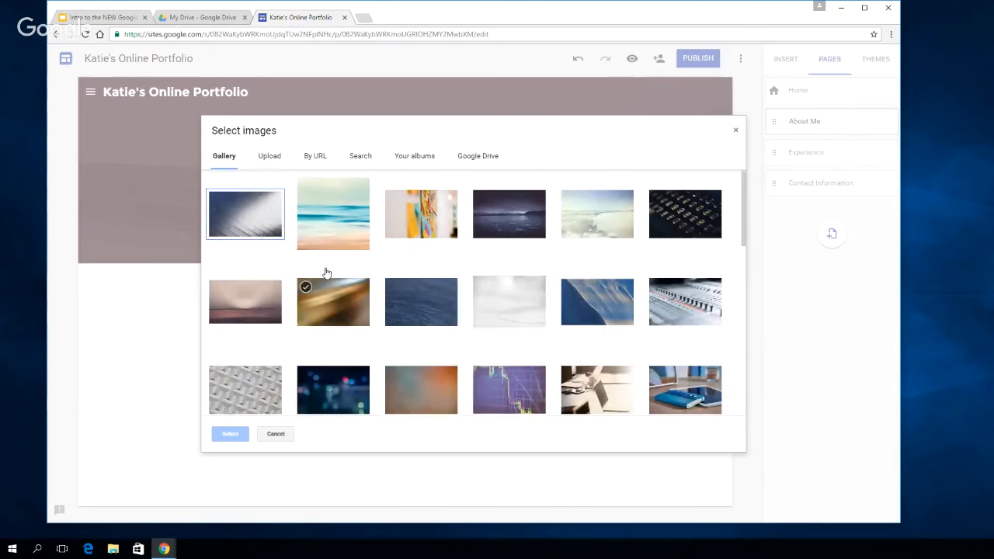
Review the other header image sources: Upload, By URL, Search, Your albums and Google Drive, and return to the gallery
click(271, 157)
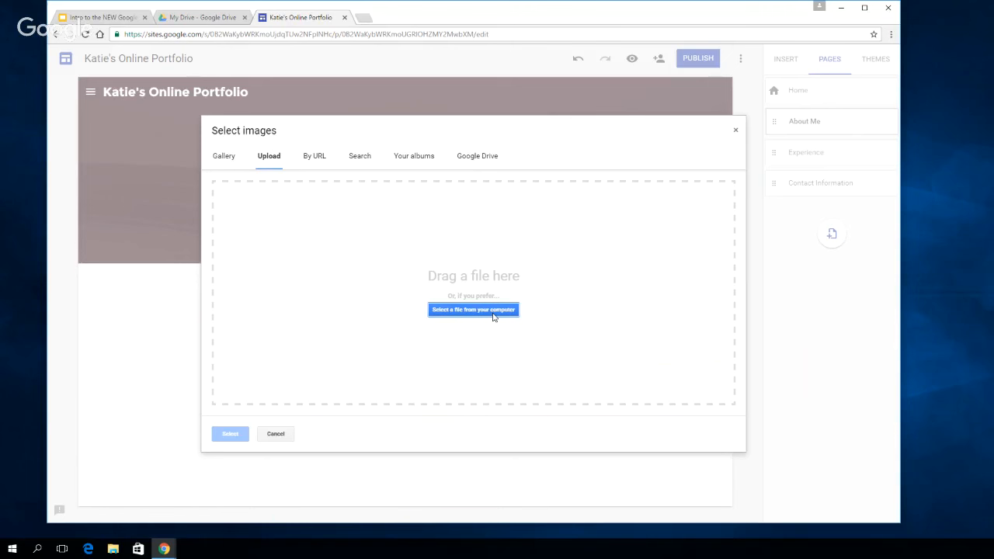
click(314, 159)
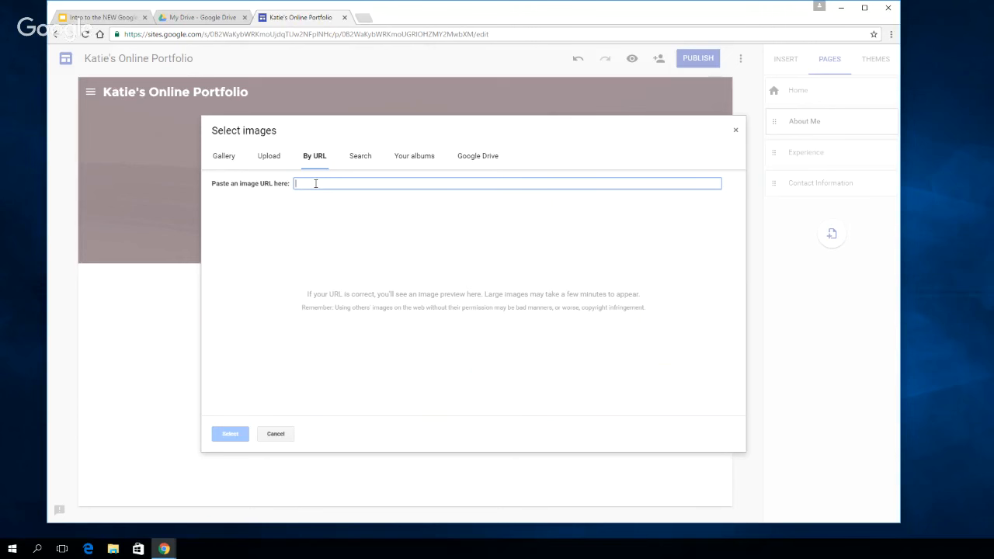
click(360, 156)
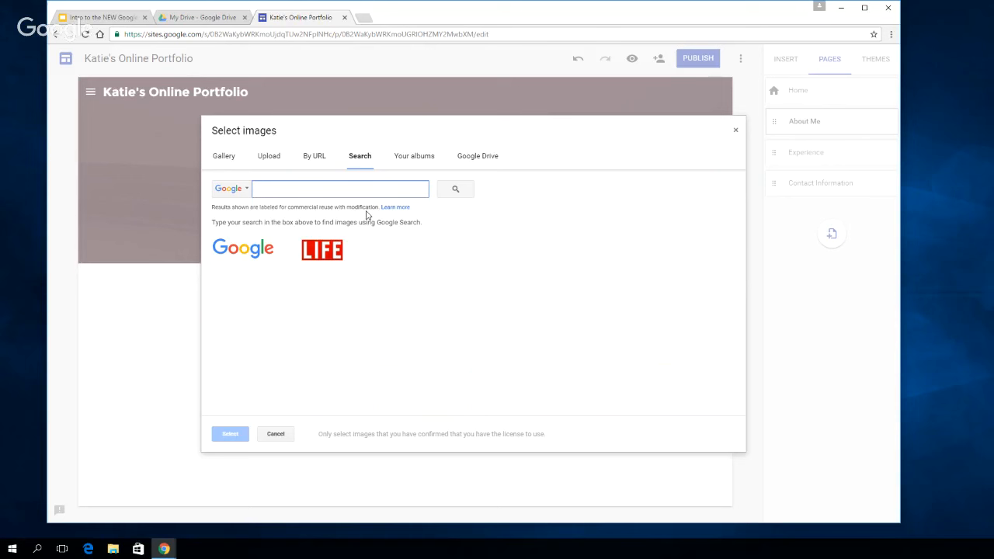
click(411, 156)
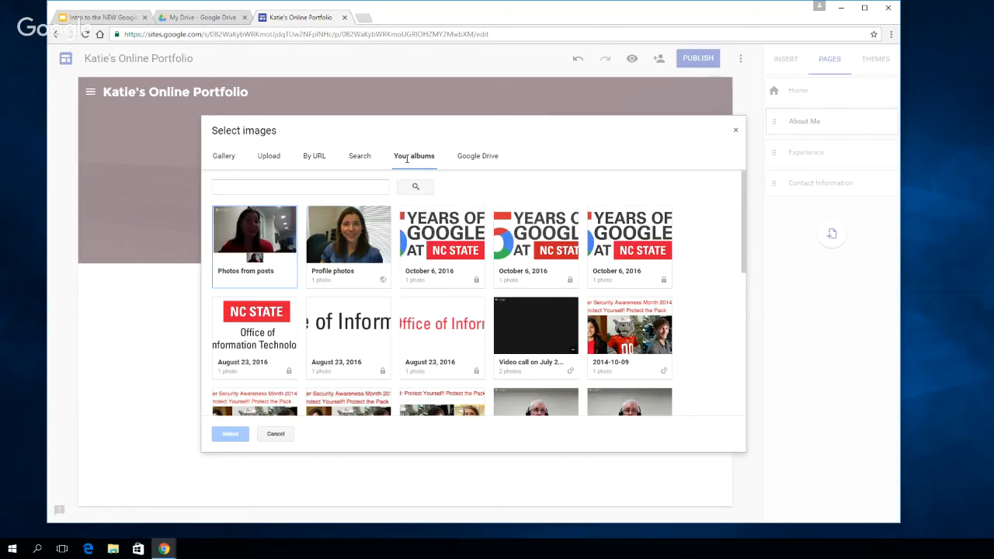
click(489, 156)
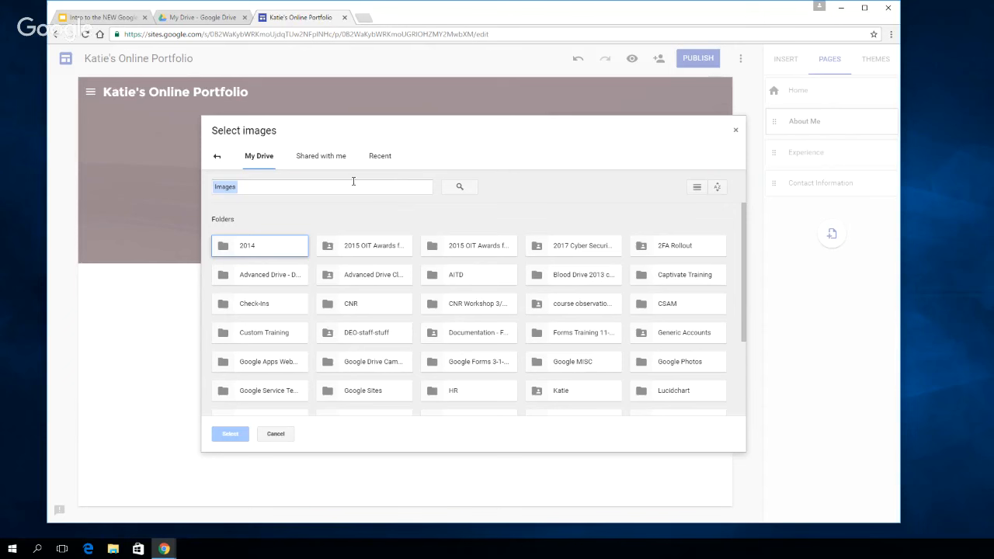
click(217, 158)
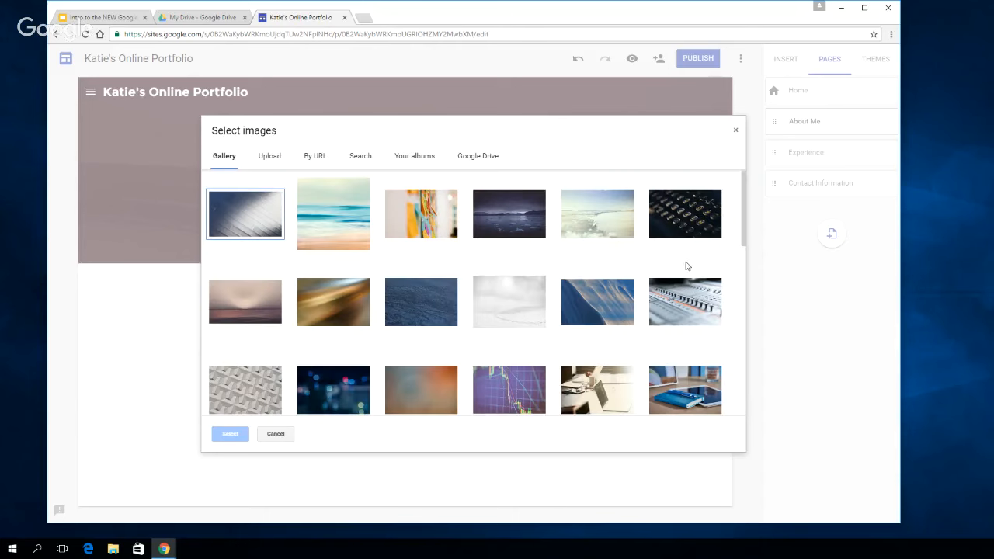
Apply the grey keyboard close-up at the end of the gallery as the About Me header image
mouse_move(686, 246)
scroll(686, 246, down, 1)
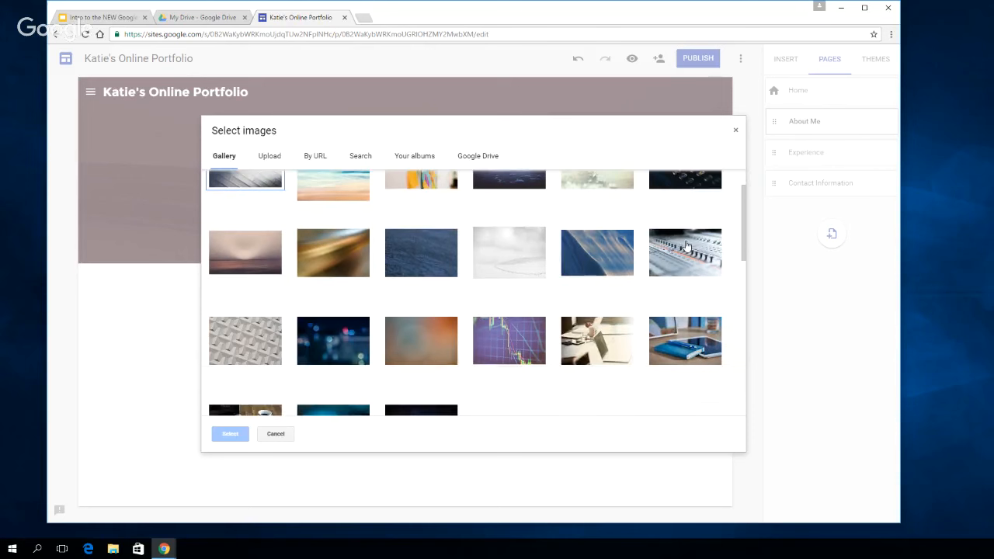
scroll(685, 246, down, 10)
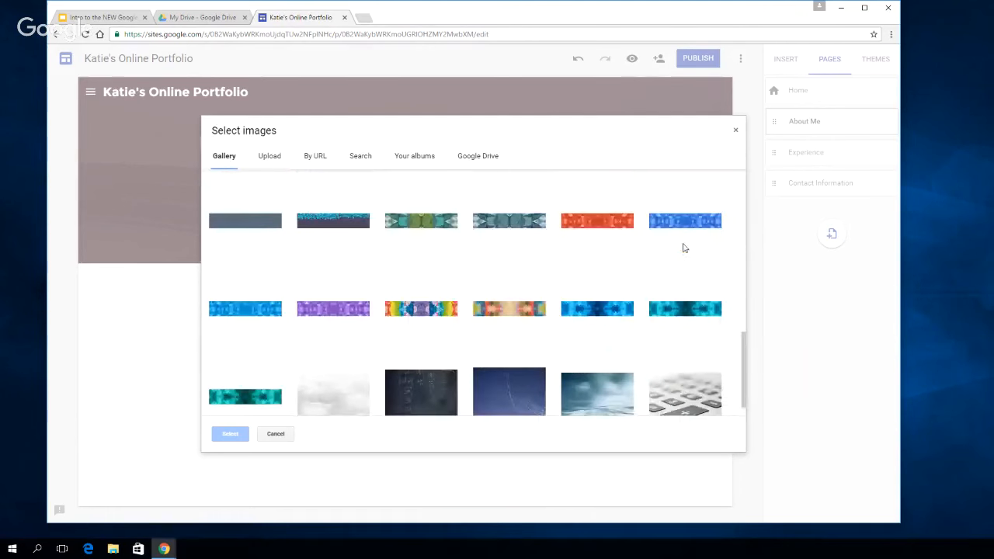
click(686, 380)
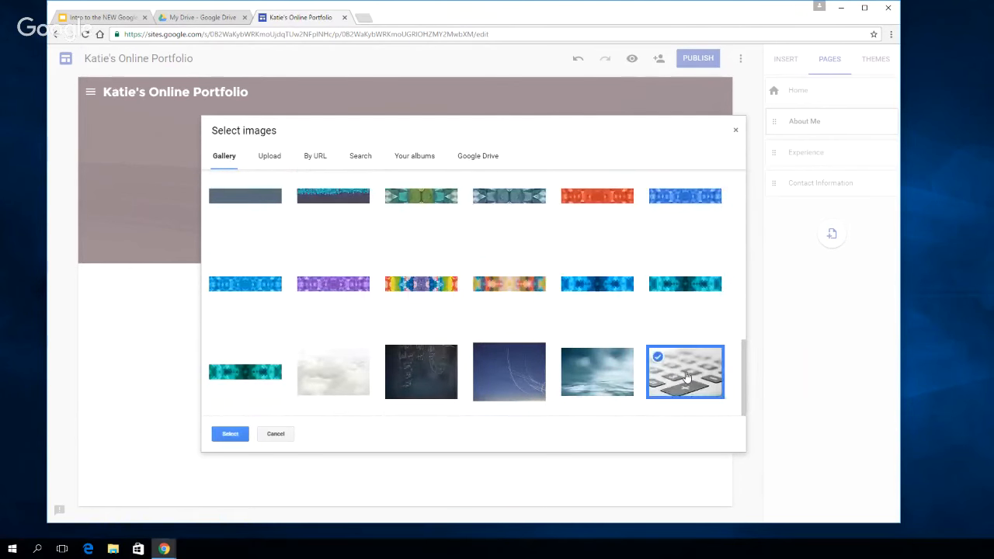
click(230, 434)
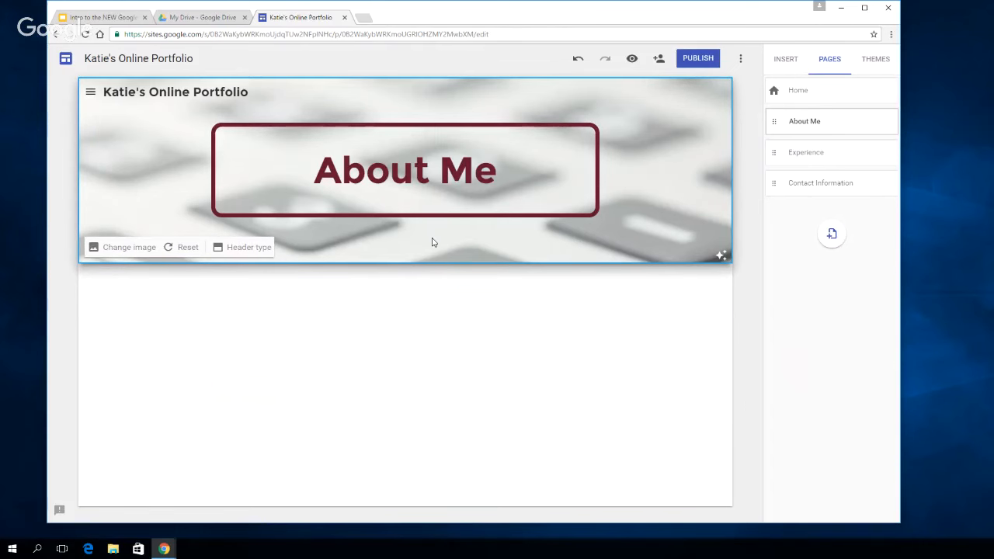
Reopen and close the header image gallery, and reset the About Me header to the theme's default image
click(124, 248)
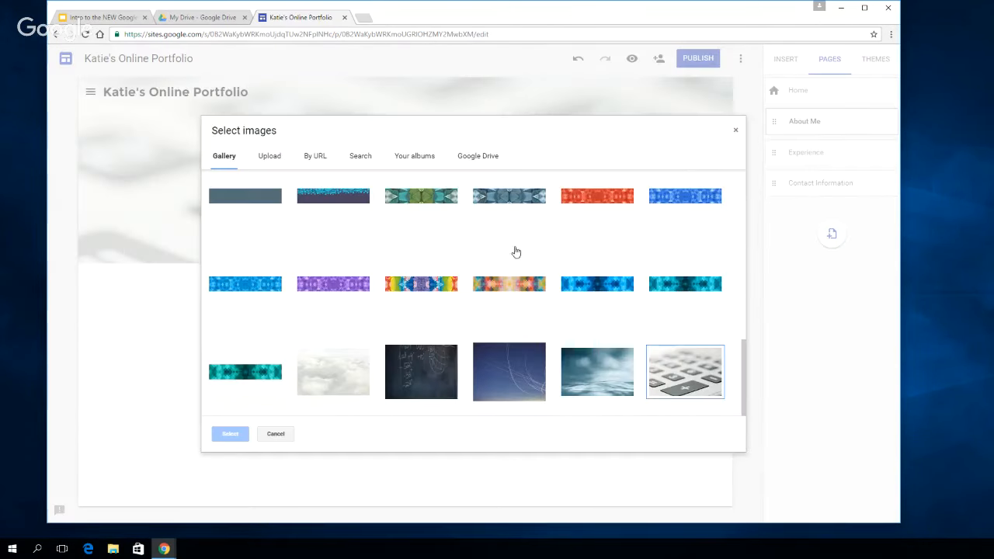
scroll(514, 257, up, 10)
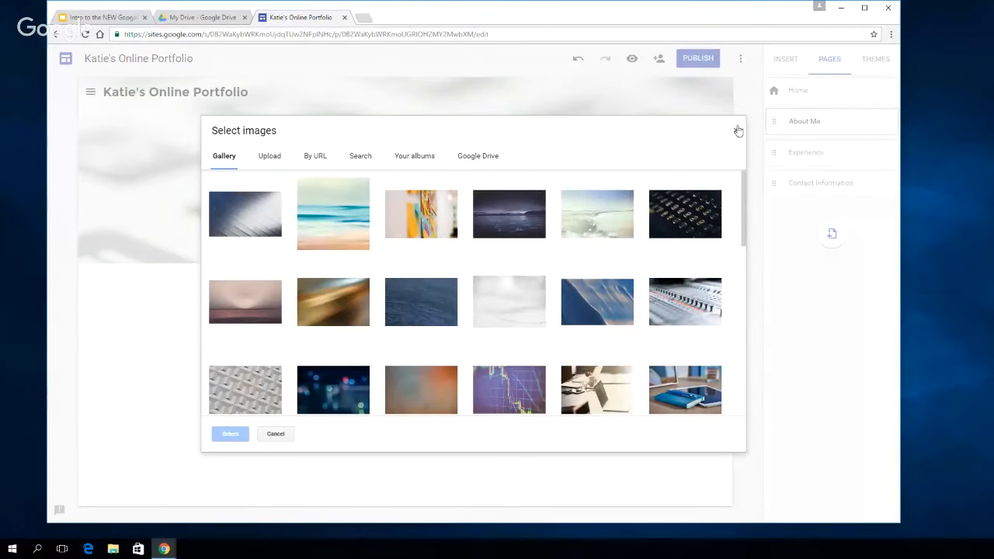
click(736, 133)
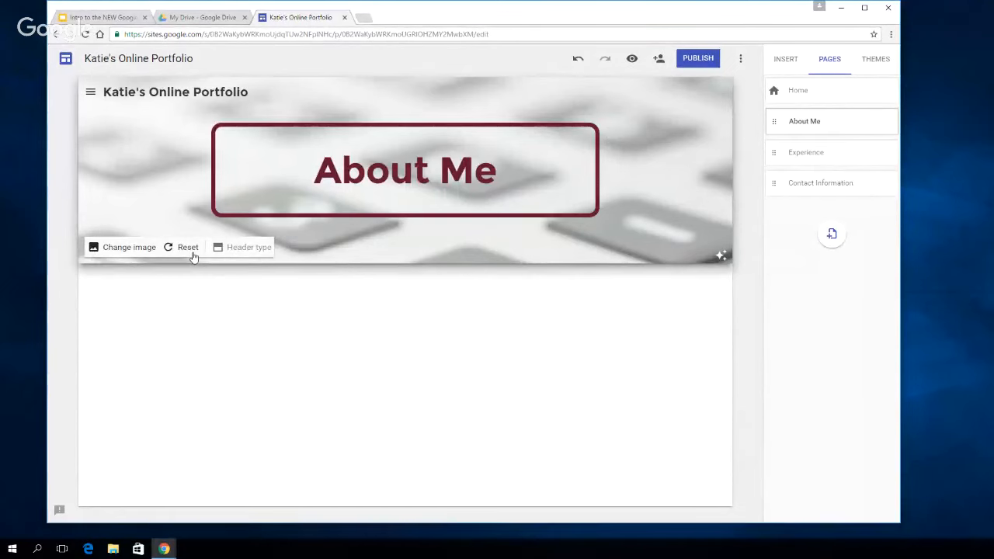
click(191, 250)
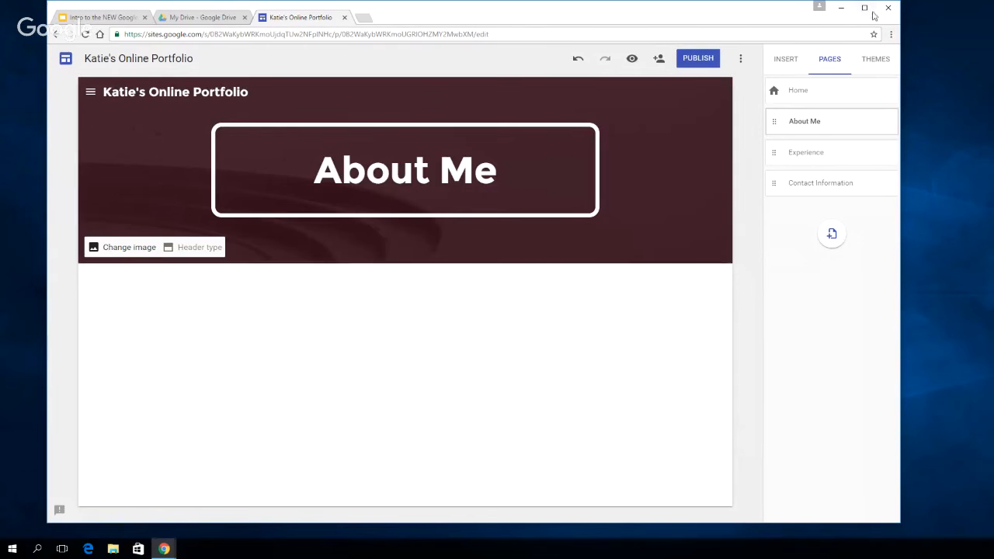
Start inserting an image on the About Me page and review the By URL, Search, Your albums and Google Drive sources
click(786, 60)
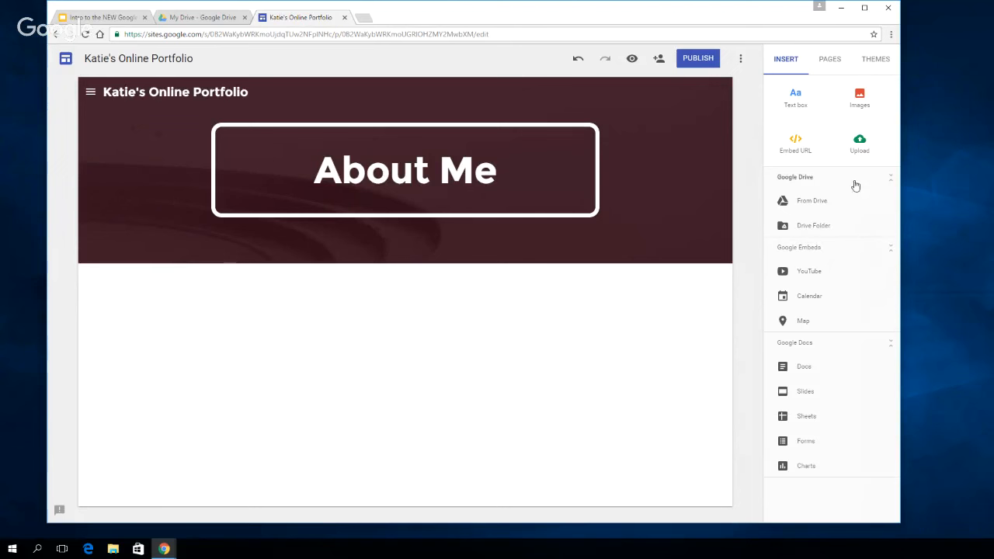
click(859, 99)
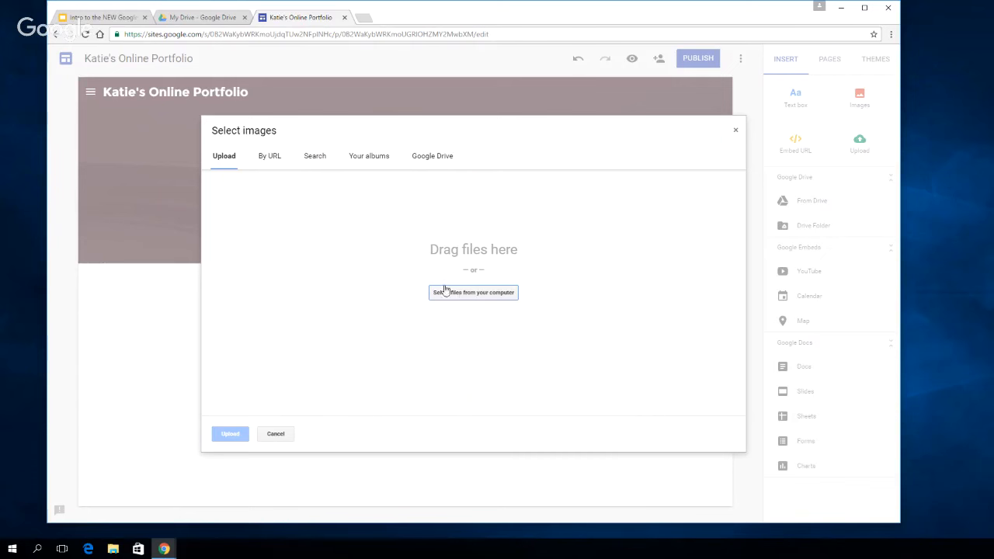
click(270, 156)
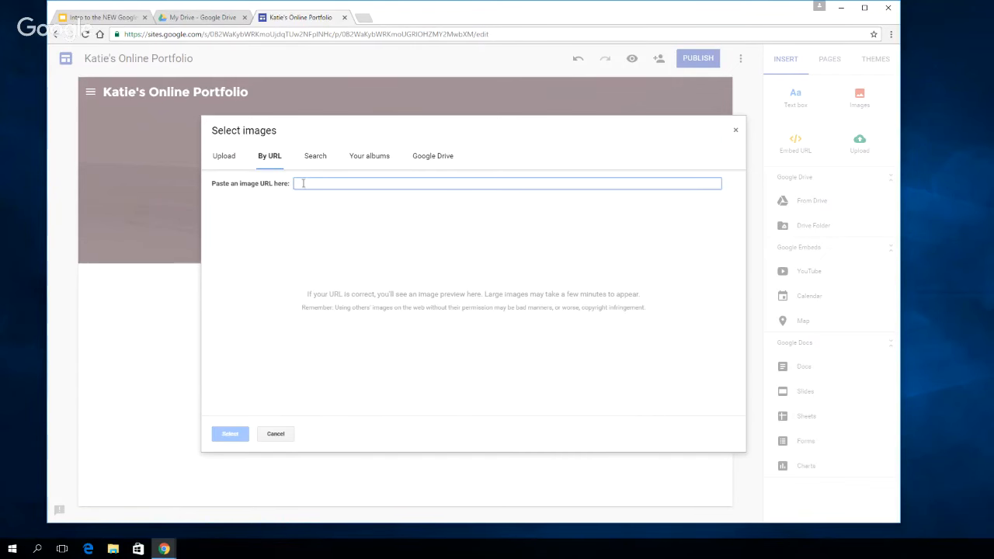
click(314, 157)
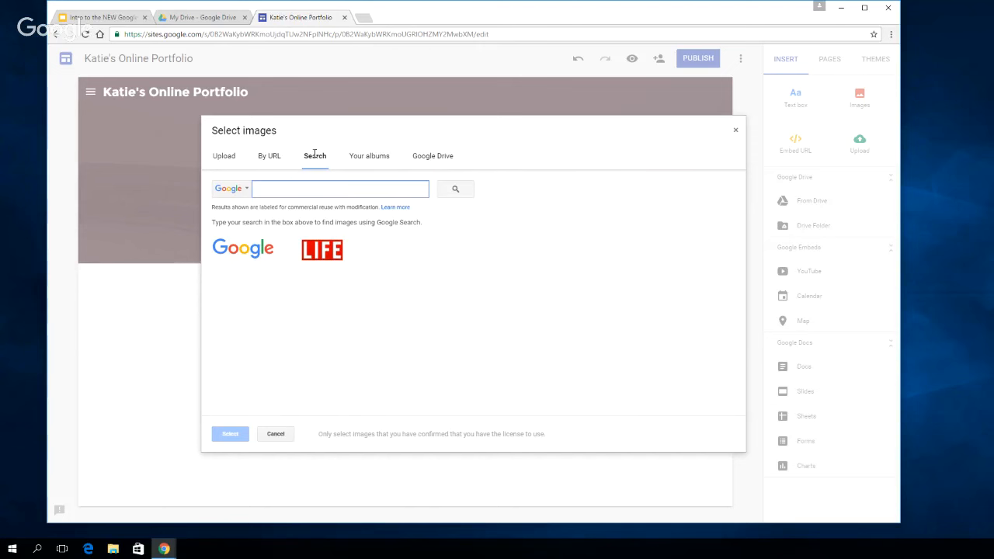
click(378, 157)
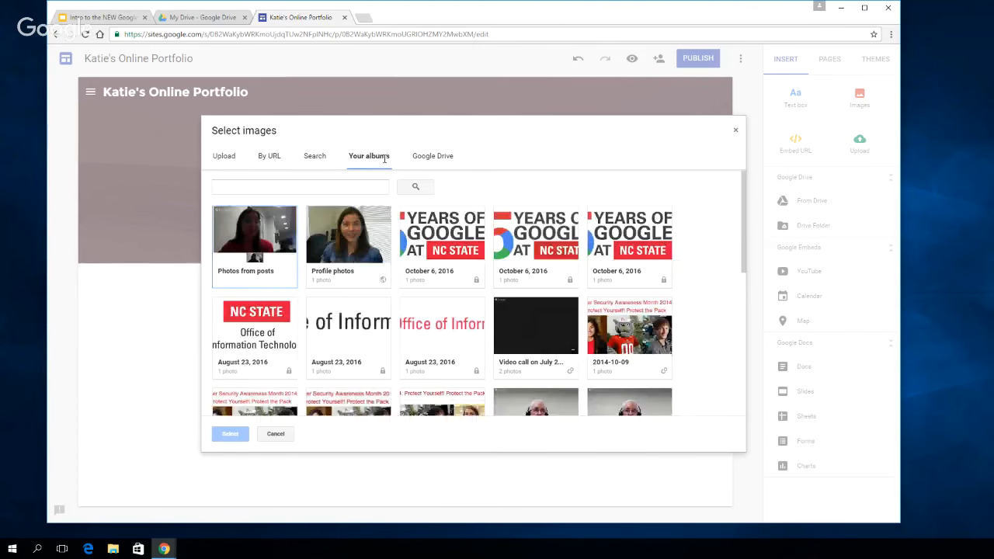
click(443, 156)
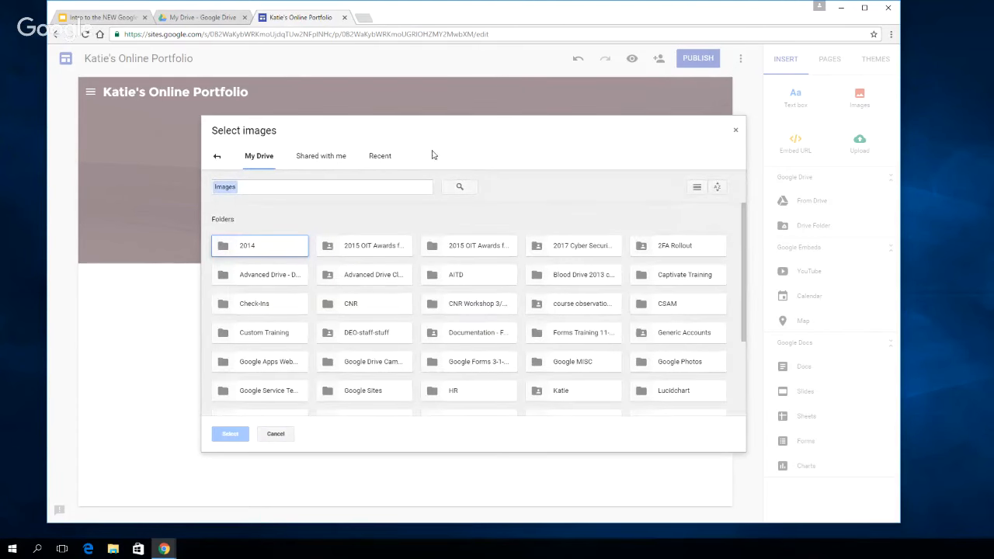
click(220, 158)
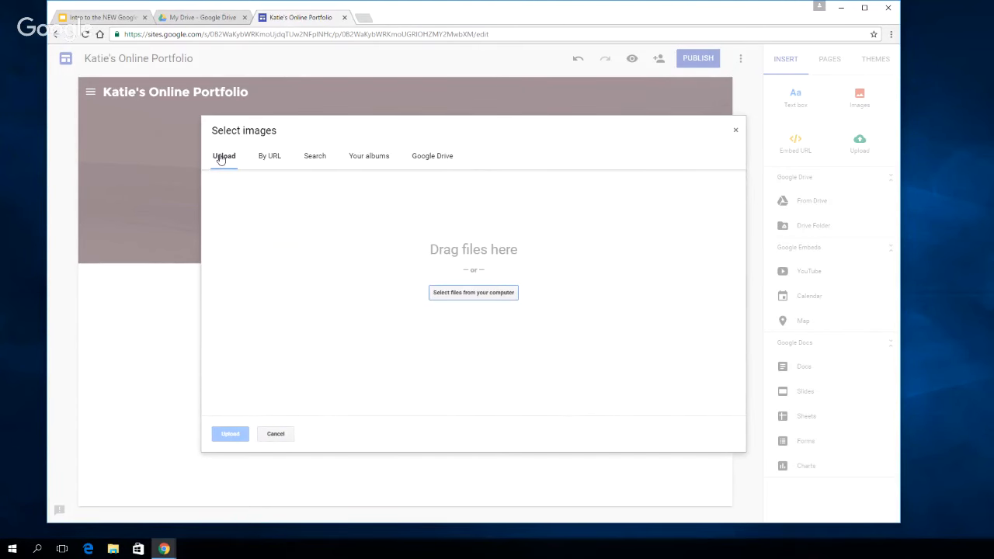
Search Google images for Katie Holmes and insert the first result into the About Me page
click(315, 156)
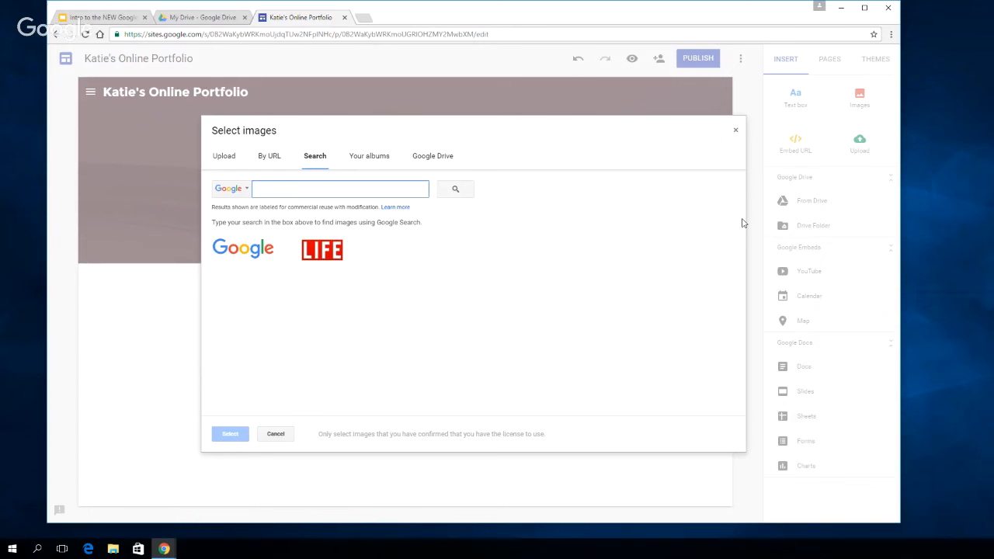
text(Katie Holmes)
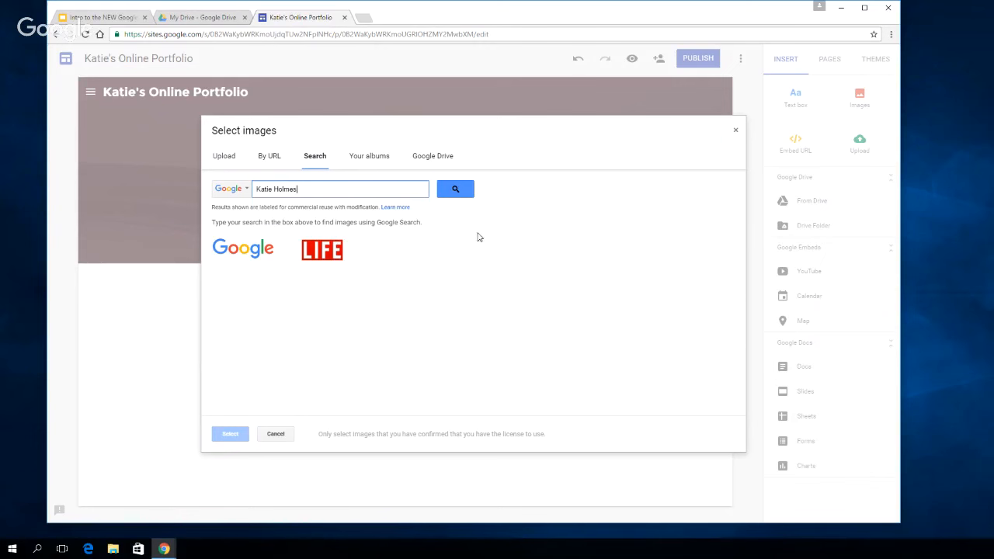
click(454, 190)
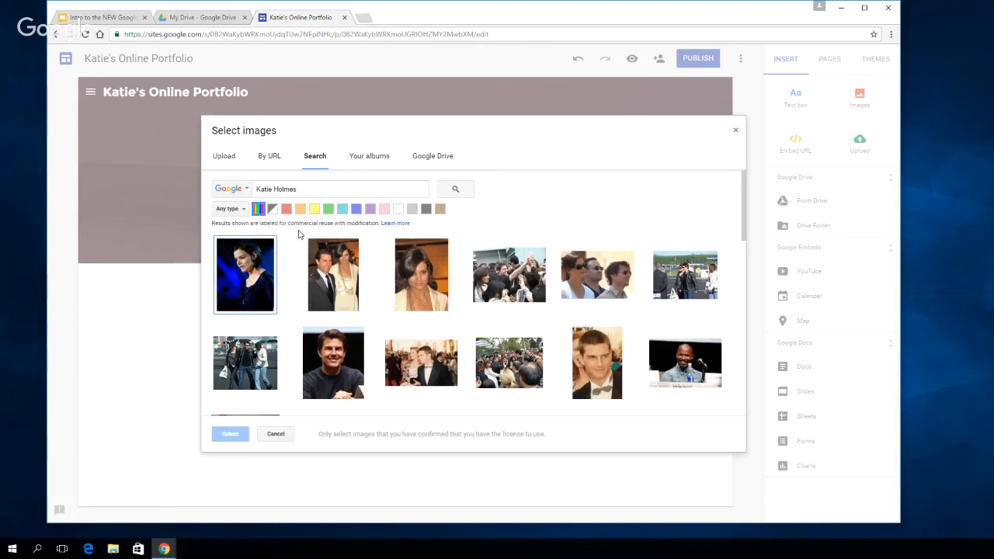
click(258, 264)
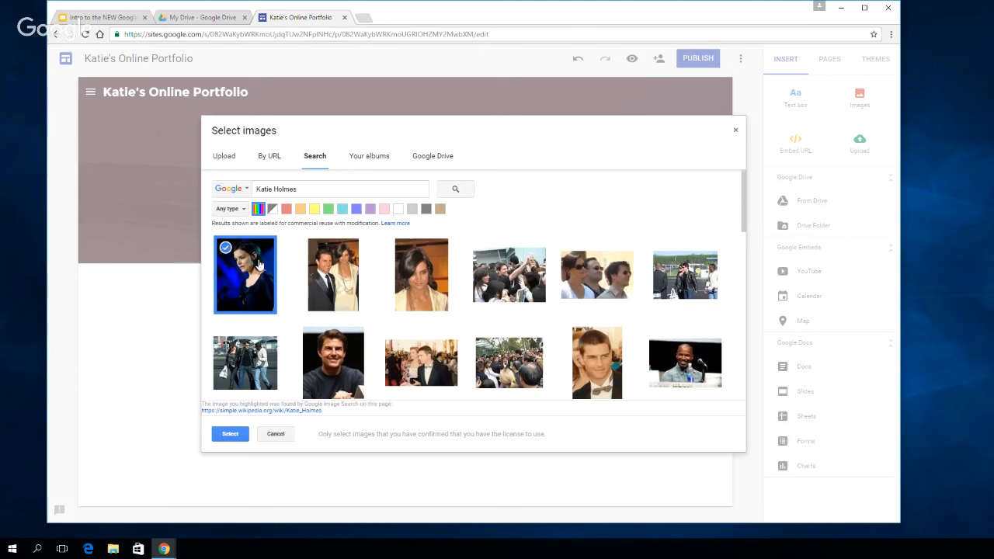
click(230, 434)
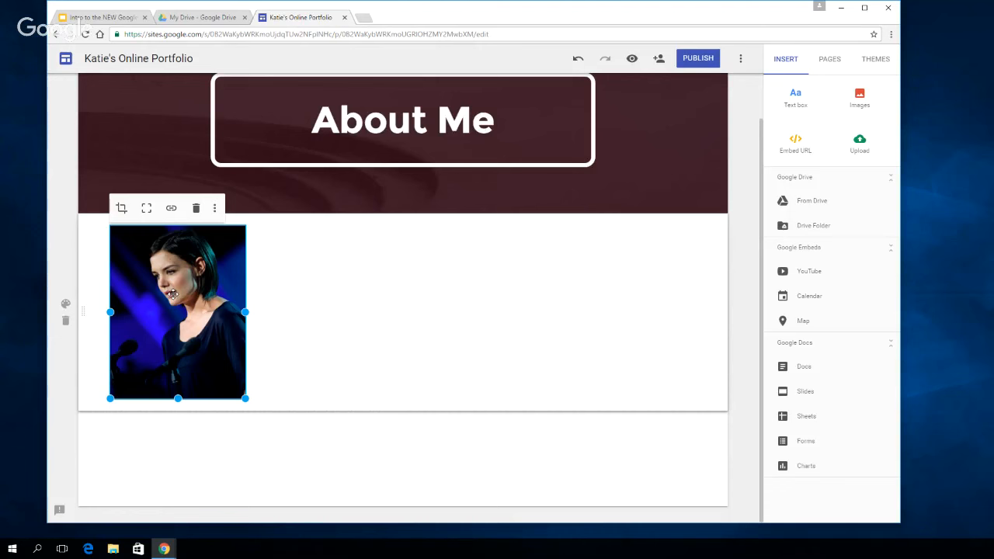
Crop the inserted photo by zooming in slightly and reframing it on the face and shoulders
click(122, 209)
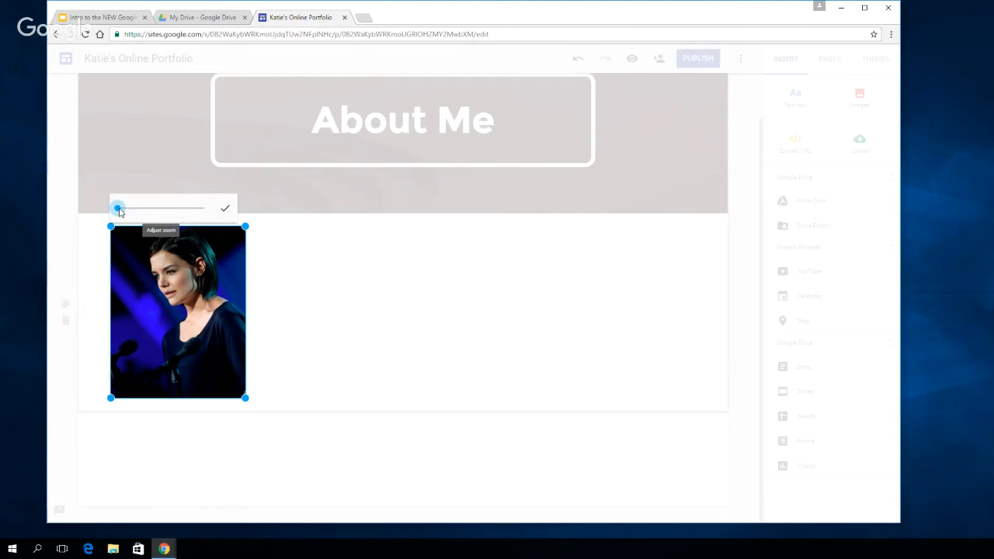
mouse_move(117, 208)
mouse_down()
mouse_move(145, 210)
mouse_move(123, 210)
mouse_up()
drag(188, 289, 184, 330)
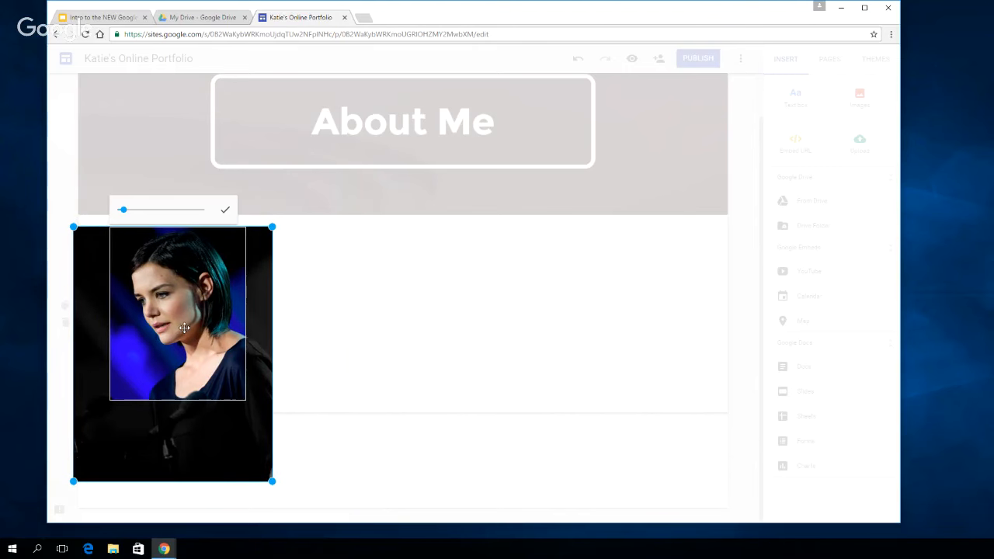
click(226, 212)
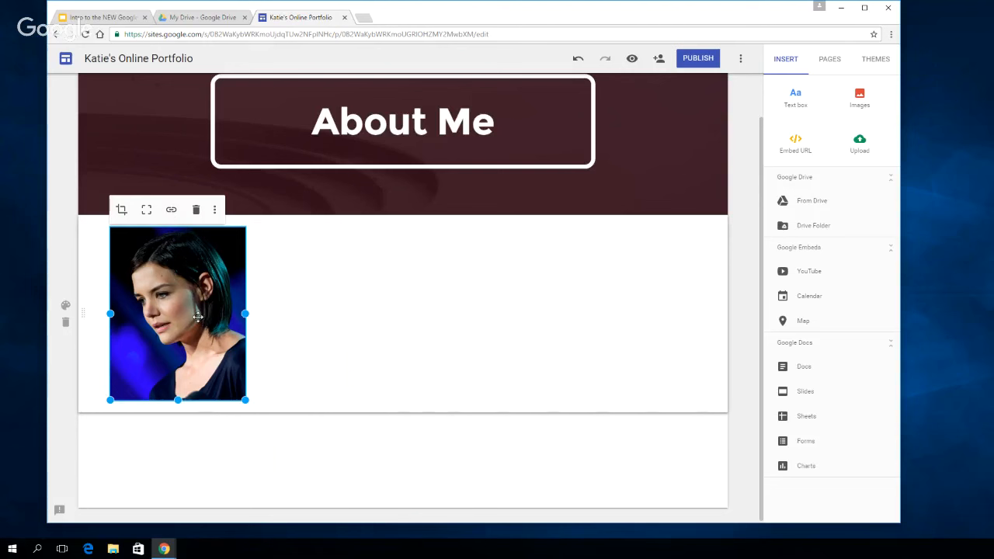
Add the suggested description "Katie Holmes making a speech ..." as the photo's alt text
click(214, 211)
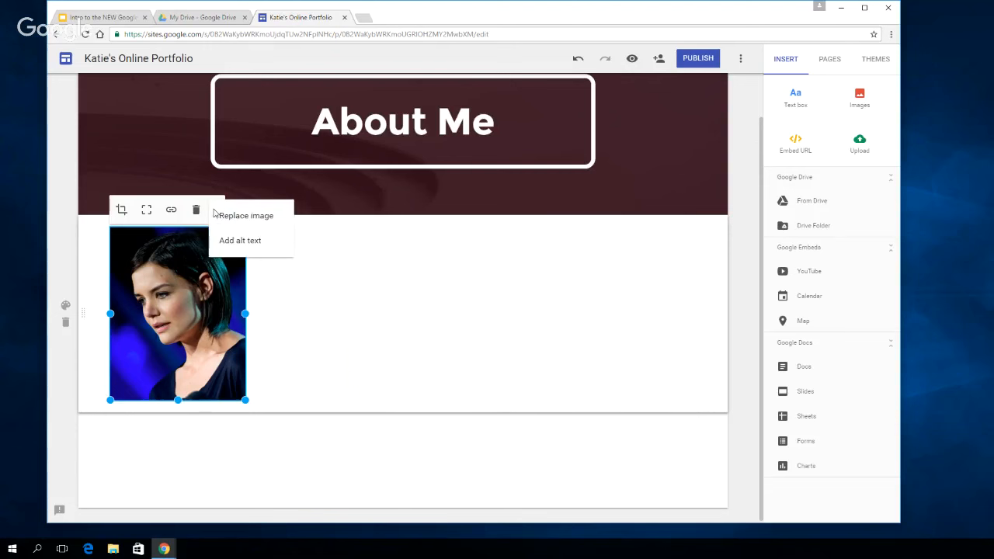
click(242, 243)
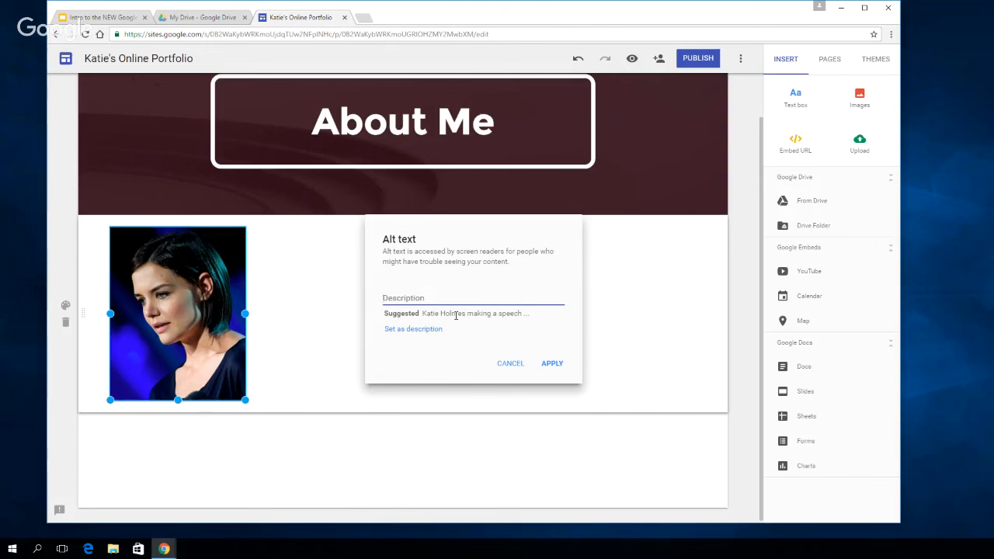
click(418, 332)
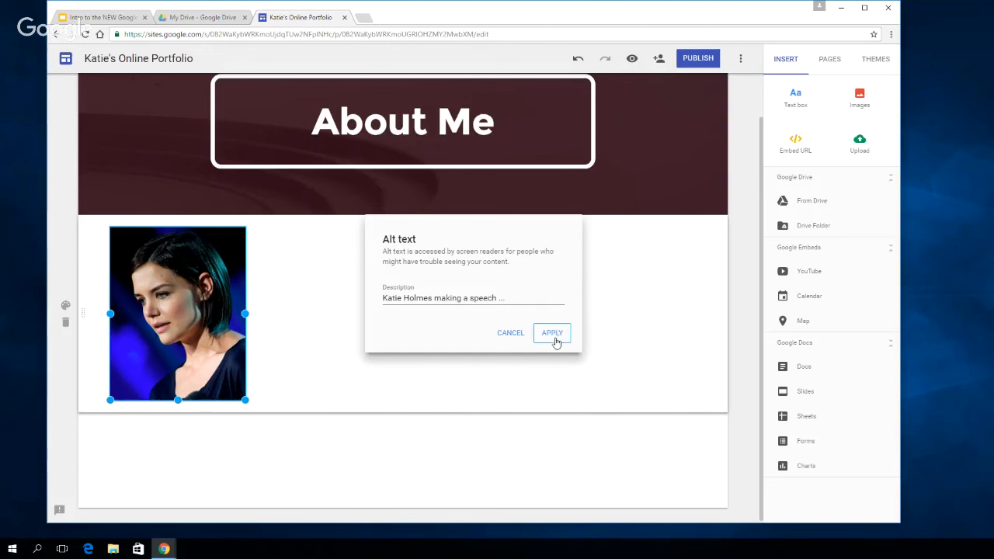
click(552, 333)
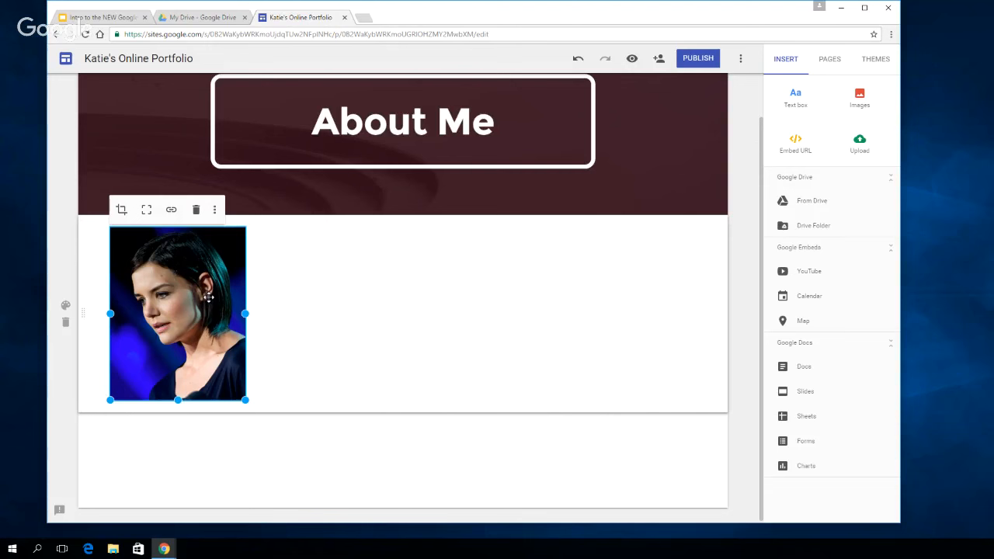
Shrink the photo and reposition it within its section, left of centre below the About Me header
drag(208, 297, 466, 430)
drag(412, 342, 399, 415)
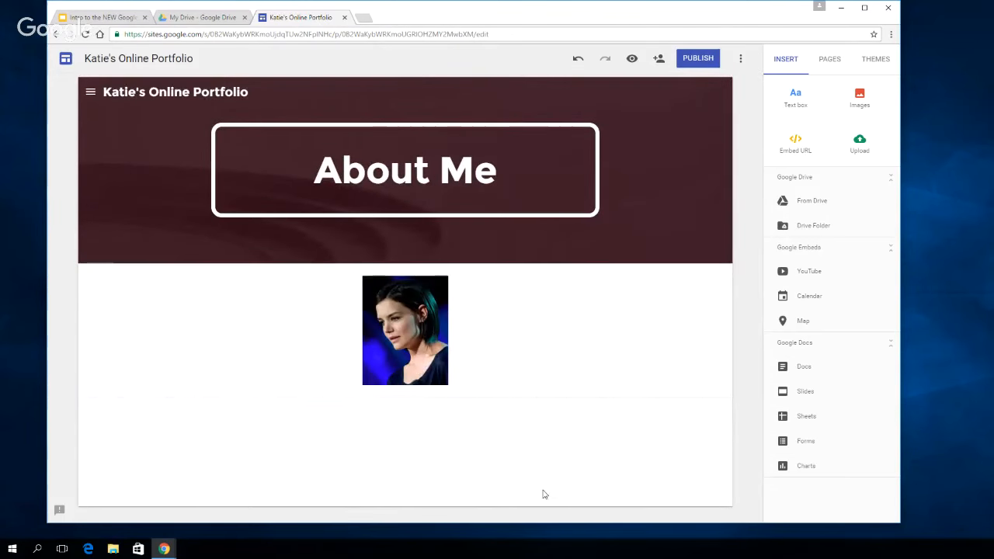
drag(403, 326, 256, 320)
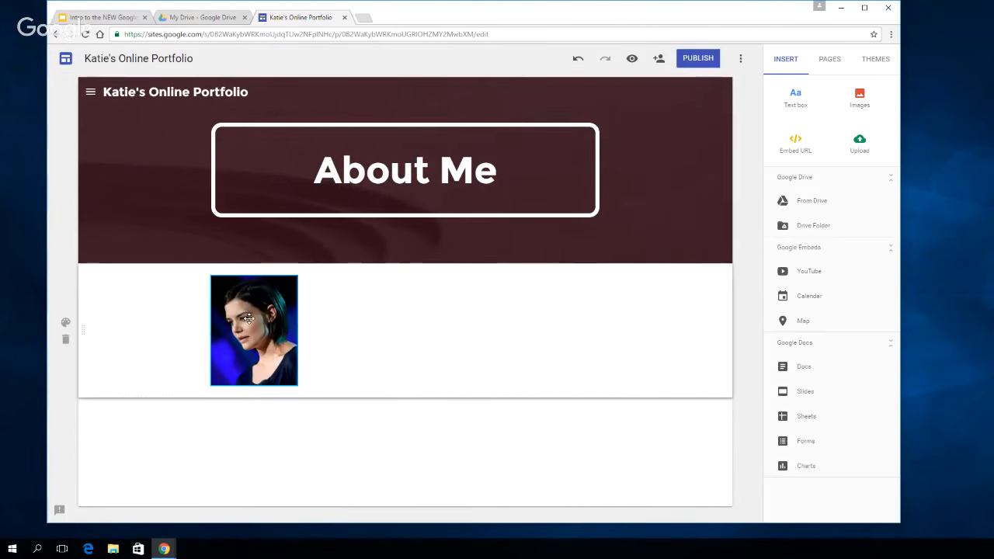
Enlarge the Katie Holmes photo and add a narrowed text box below it reading "This is Katie Holmes....not me!"
click(297, 386)
drag(297, 385, 345, 448)
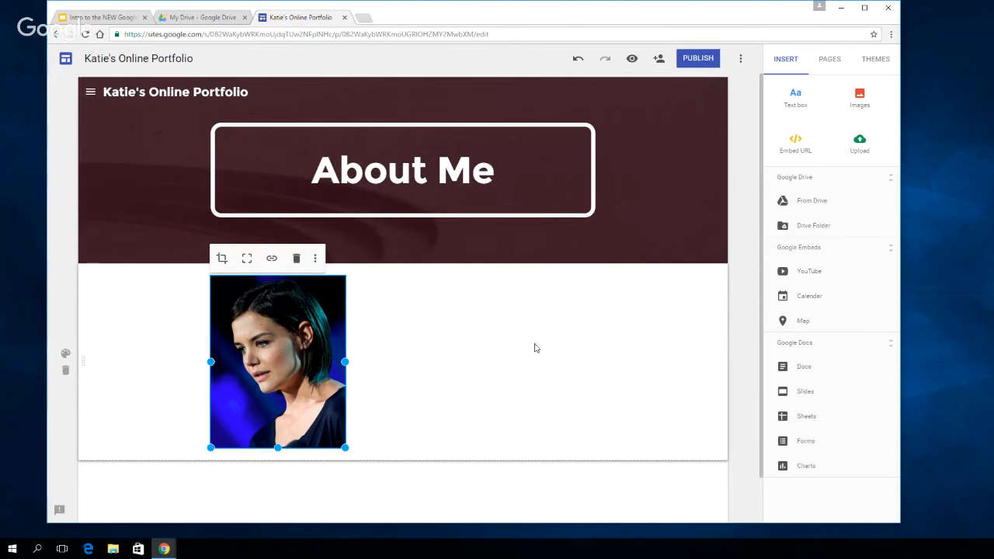
click(795, 106)
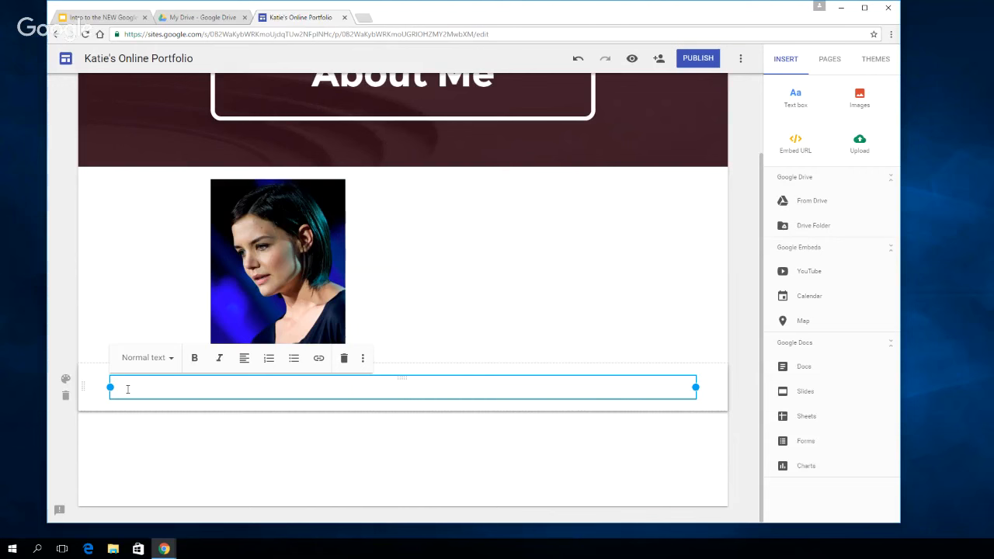
text(ie Holmes....not me!)
drag(694, 387, 268, 386)
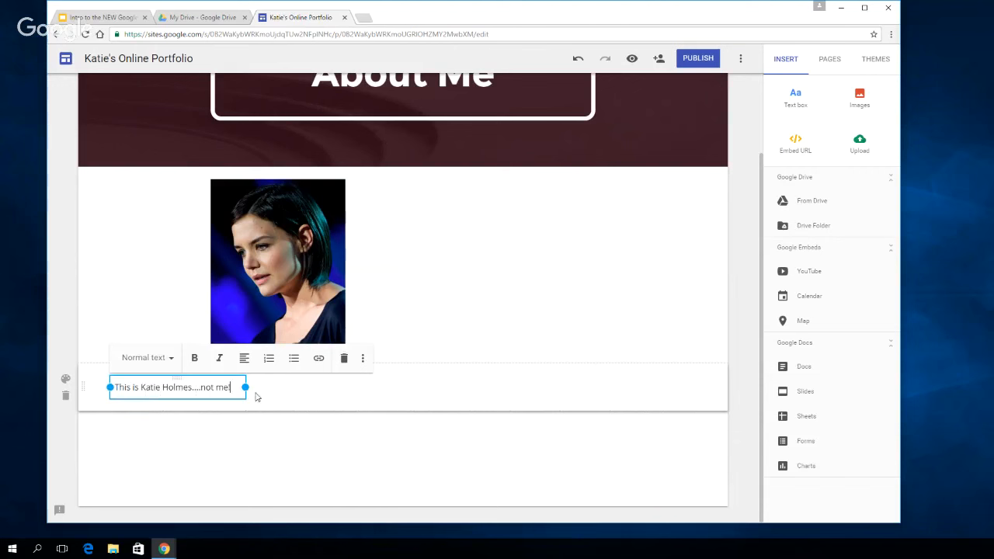
Try the Heading and Title text styles on the Katie Holmes caption
click(172, 360)
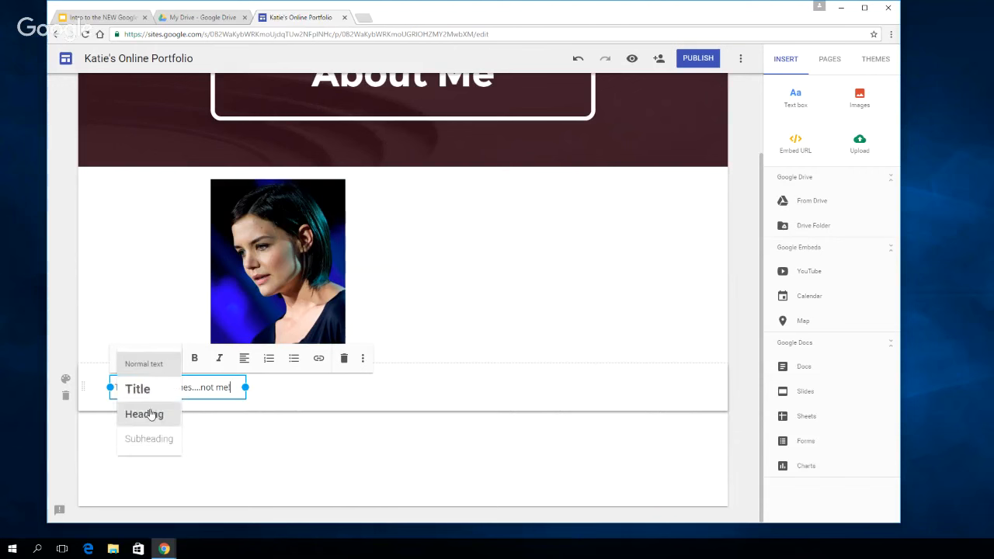
click(151, 414)
click(156, 357)
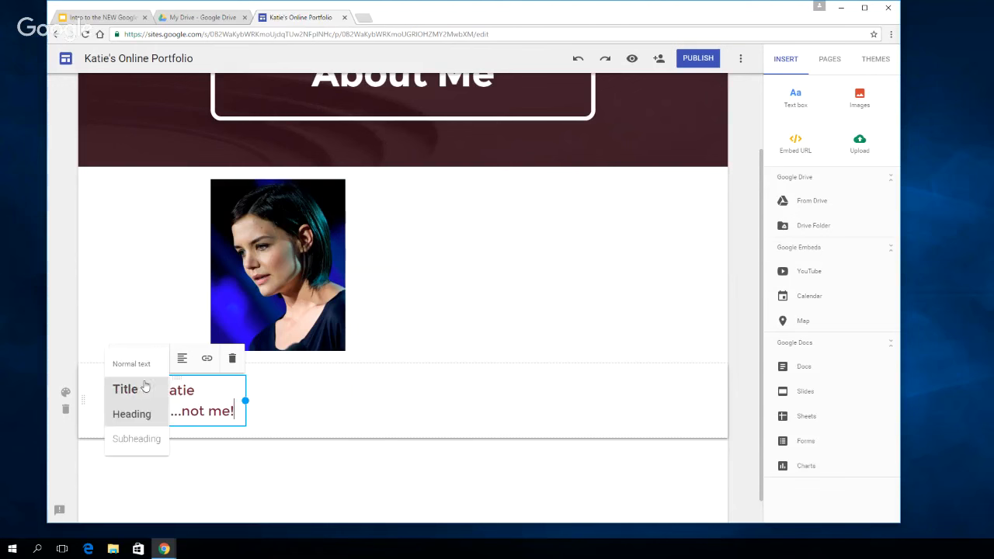
click(145, 390)
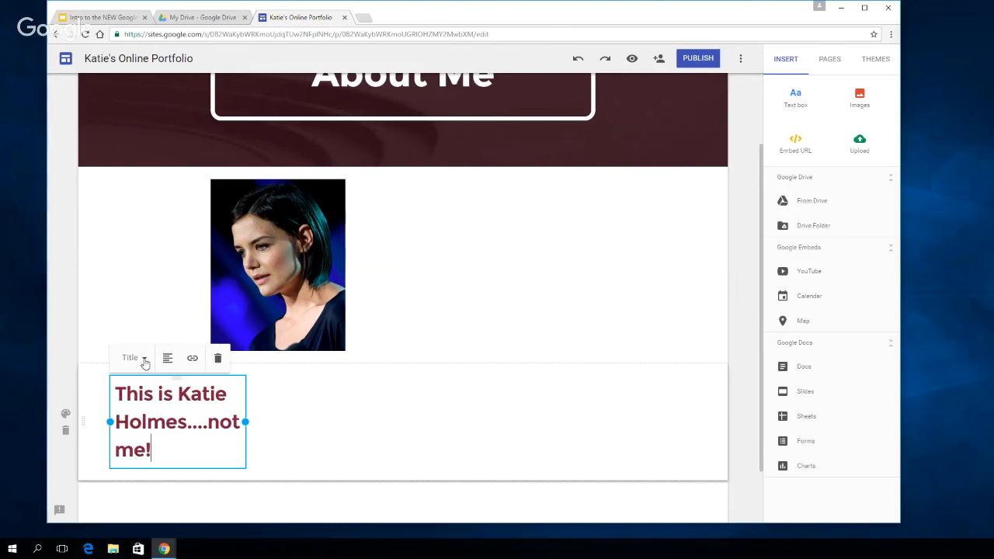
click(144, 357)
click(141, 415)
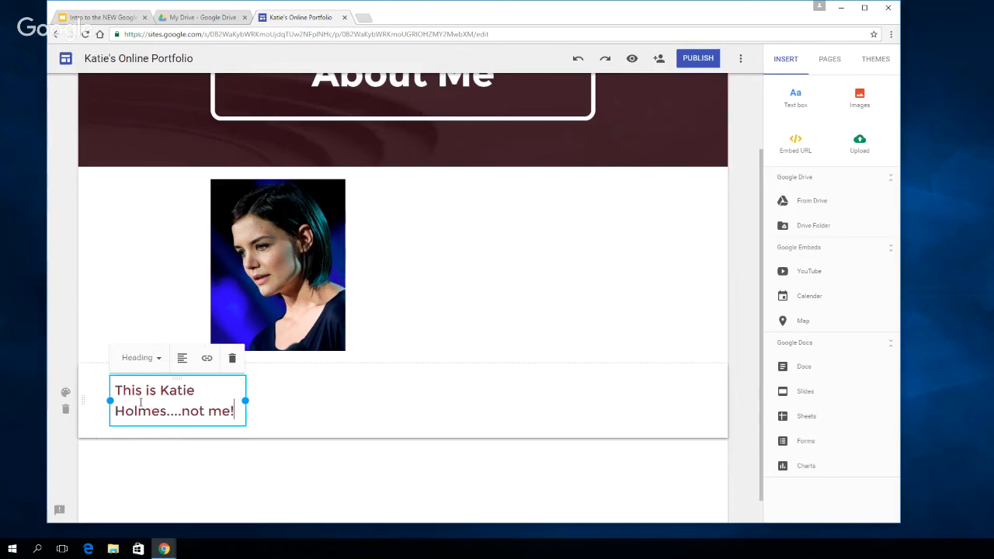
Apply the Subheading style to the caption, widen its box to fit one line, and centre the text
click(160, 357)
click(146, 439)
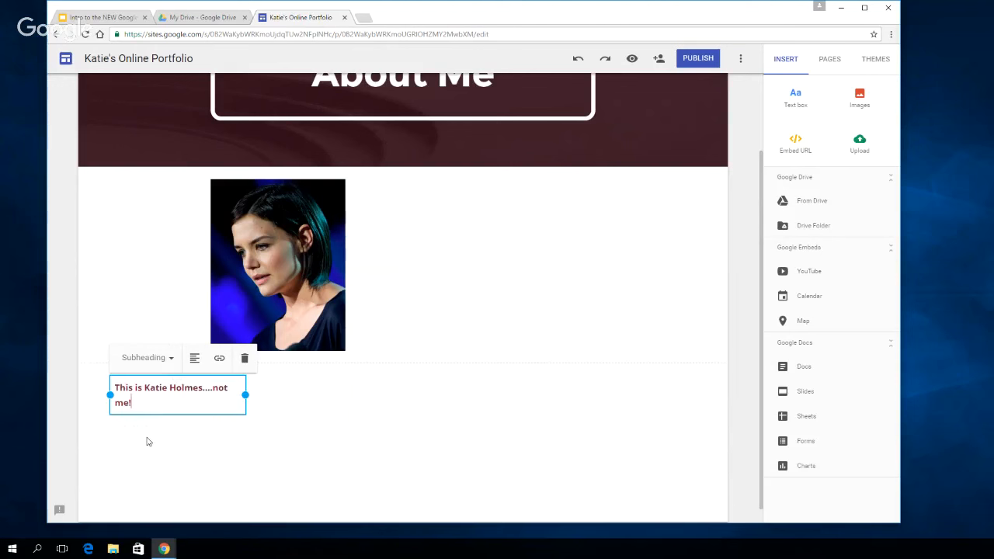
drag(242, 394, 295, 388)
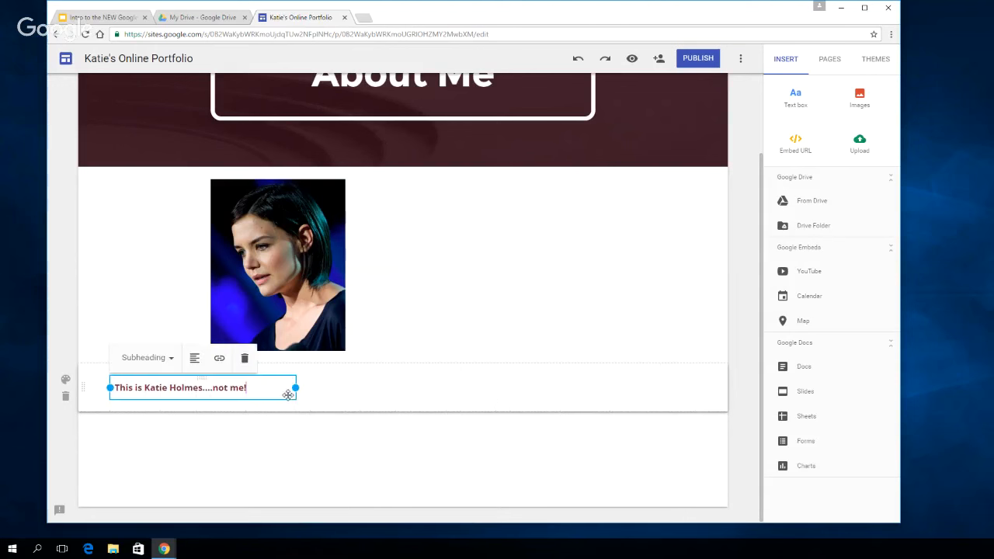
click(194, 360)
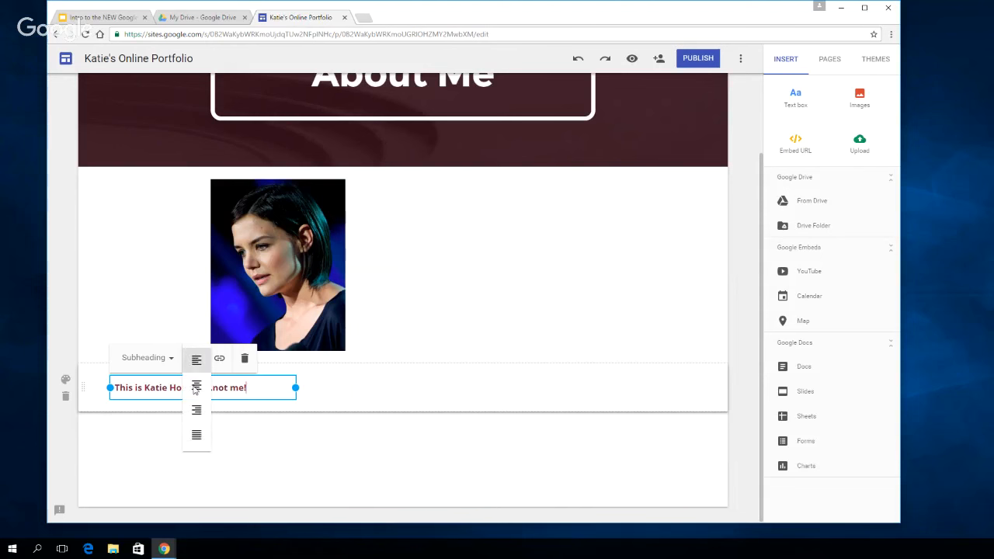
click(194, 388)
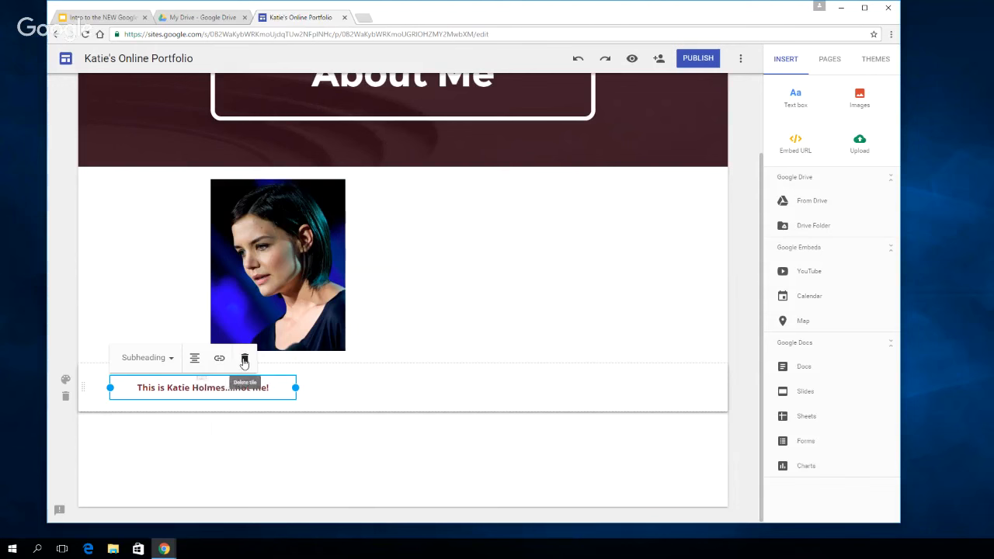
click(316, 394)
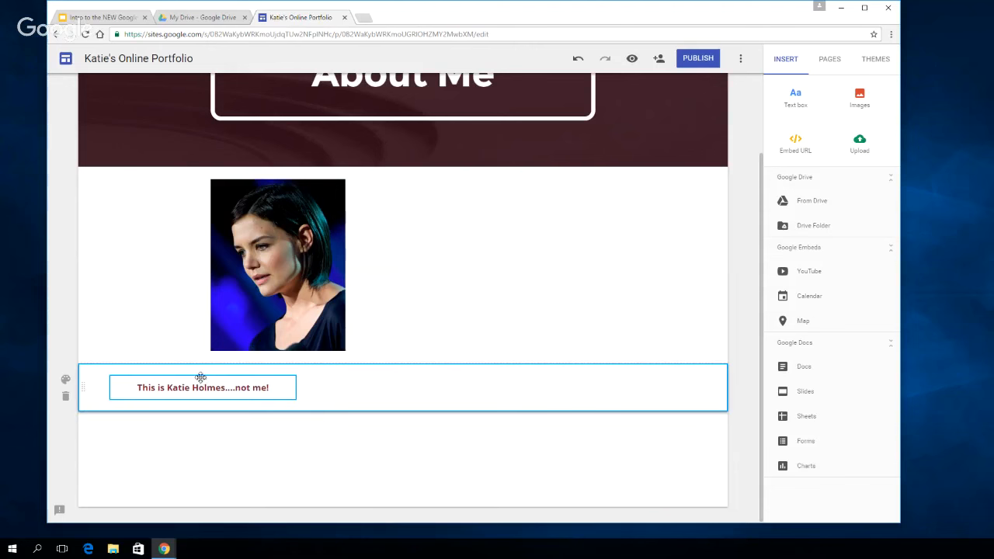
Shift the caption and the photo horizontally in their sections until the caption sits beneath the photo, slightly left of its centre
drag(200, 377, 254, 382)
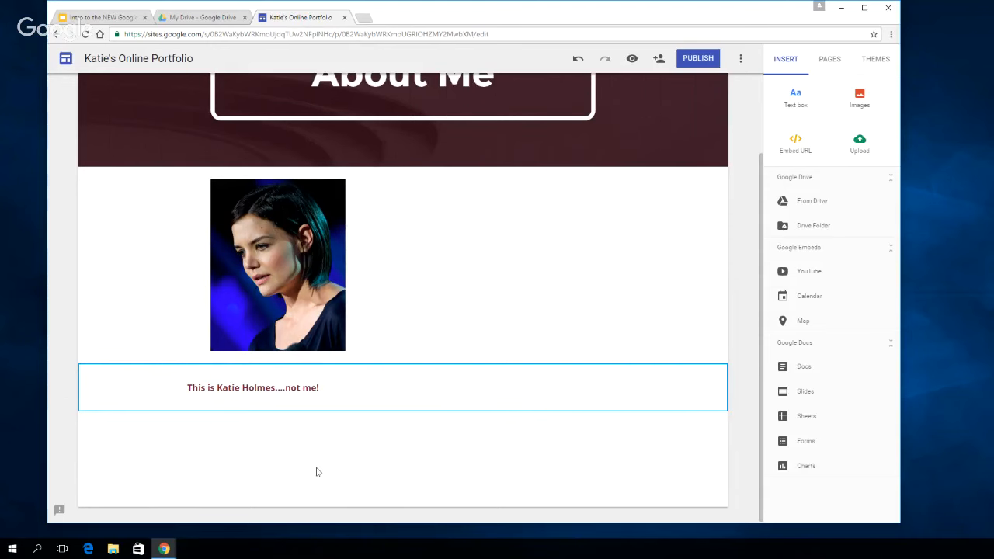
drag(270, 288, 251, 281)
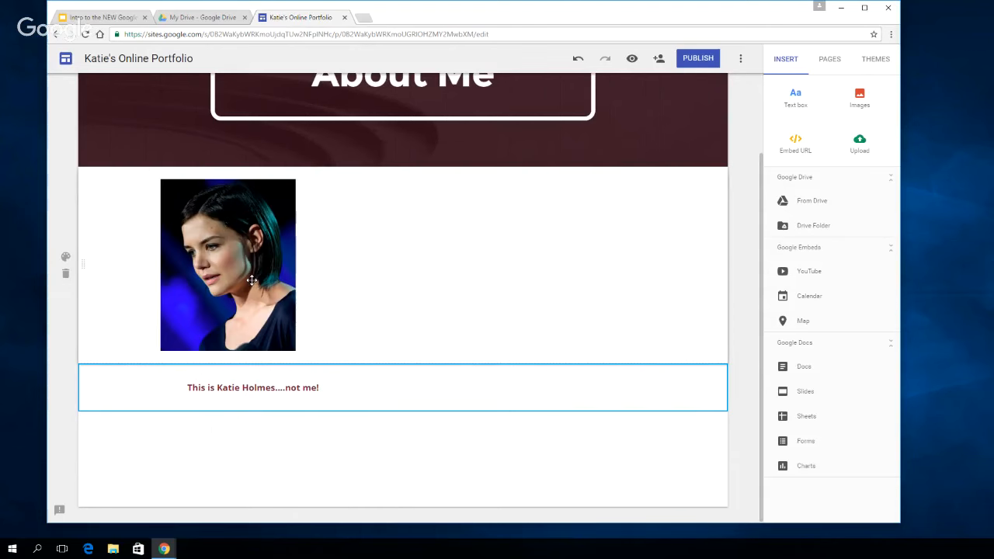
click(194, 376)
drag(195, 376, 253, 377)
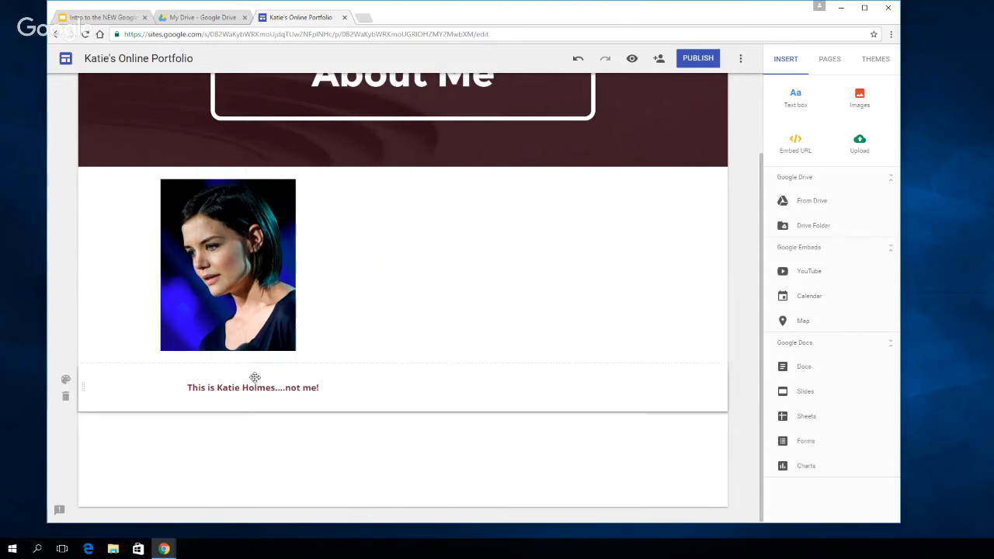
click(233, 281)
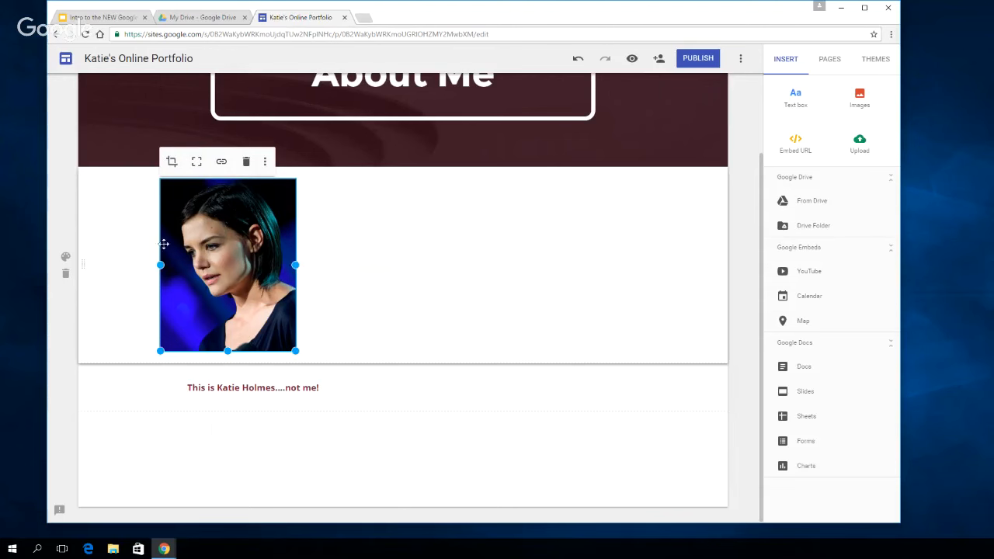
scroll(233, 272, up, 1)
mouse_move(295, 292)
mouse_down()
mouse_move(317, 288)
mouse_move(298, 290)
mouse_up()
drag(236, 291, 271, 276)
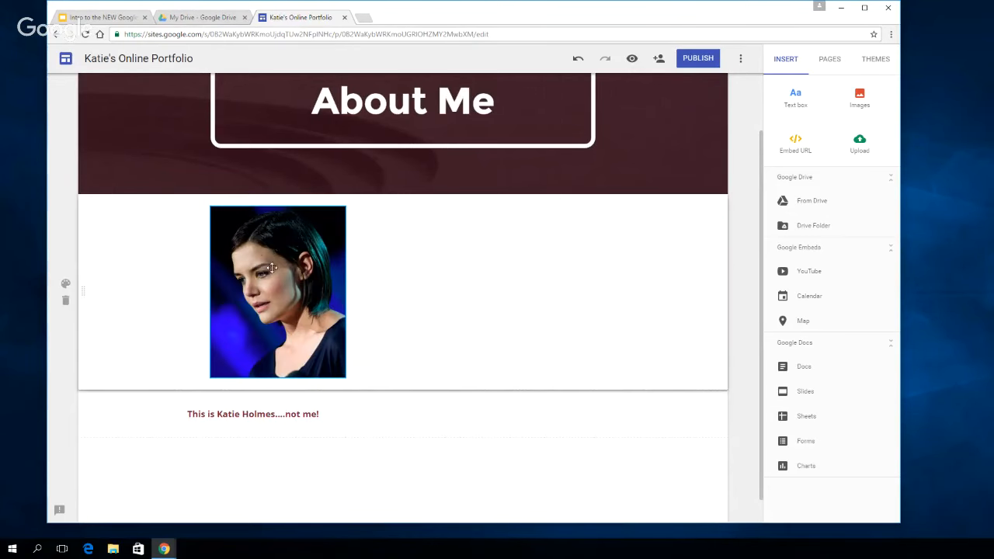
Insert the picture from the Profile photos album into the About Me page
click(860, 97)
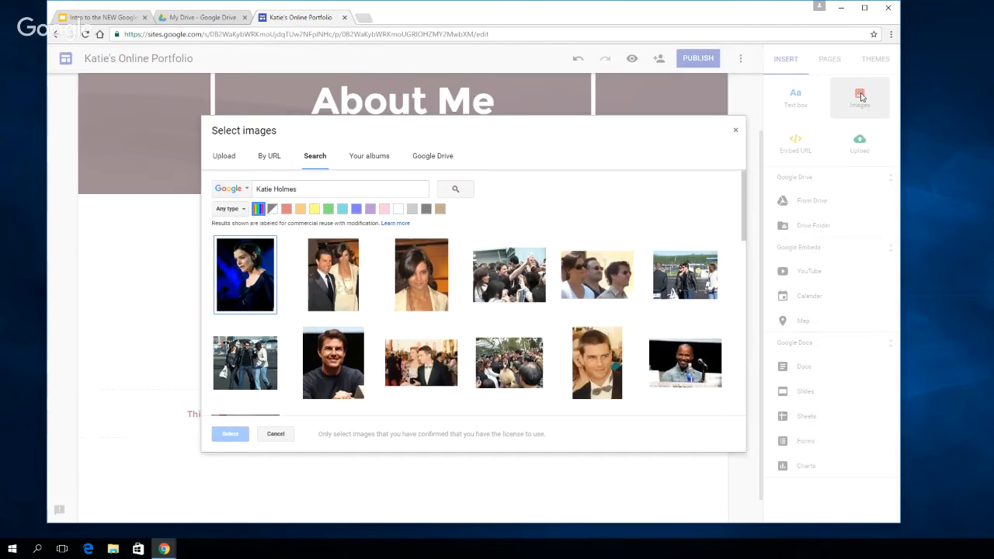
click(373, 156)
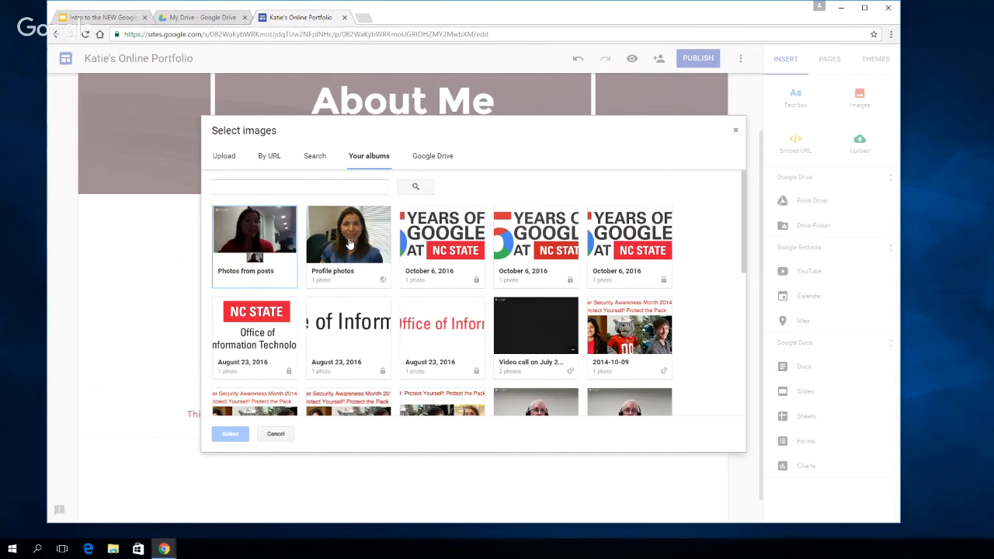
click(347, 231)
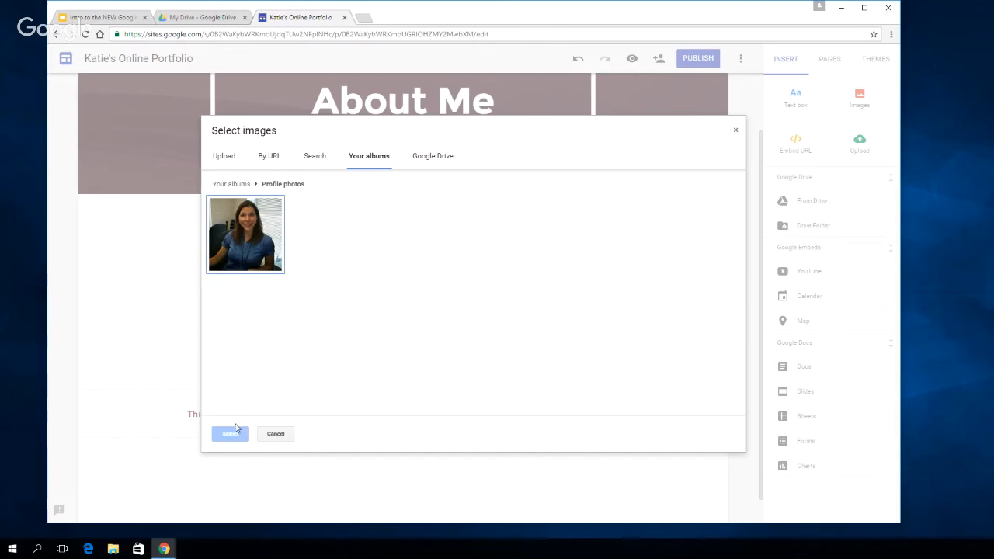
click(252, 240)
click(230, 435)
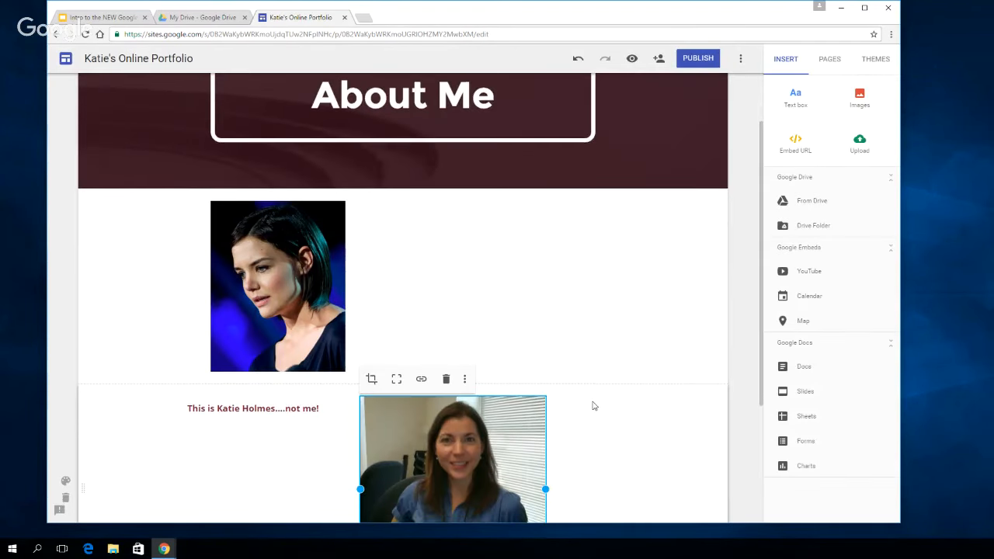
Move the profile photo beside the Katie Holmes photo, narrow it to a matching width, and keep its crop at minimum zoom
scroll(590, 406, down, 2)
drag(466, 400, 521, 165)
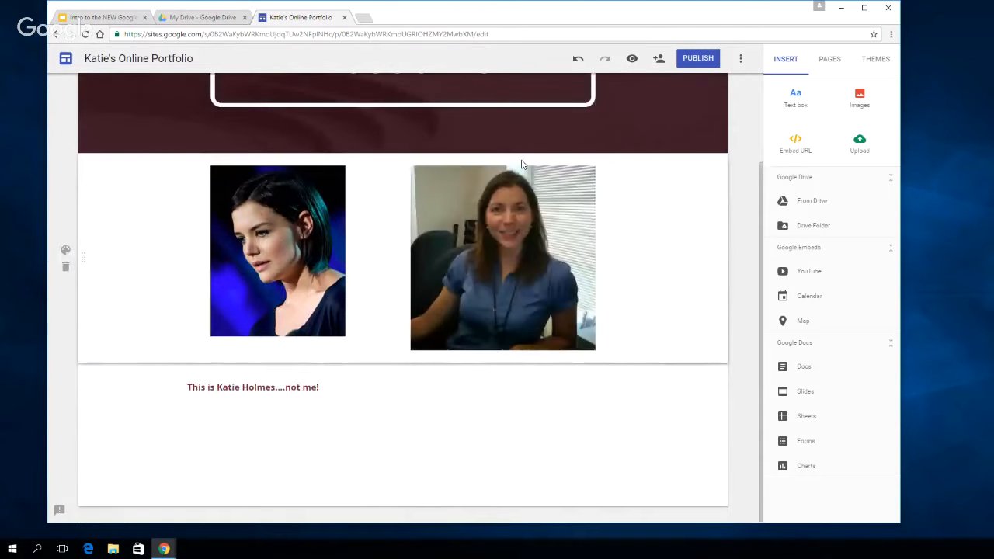
click(555, 266)
drag(596, 257, 546, 258)
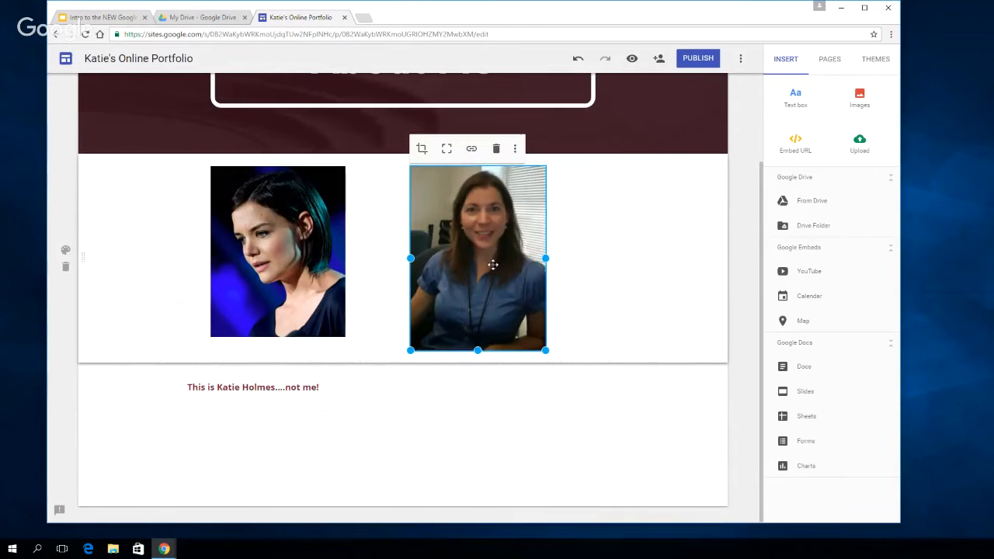
click(421, 148)
drag(422, 148, 418, 148)
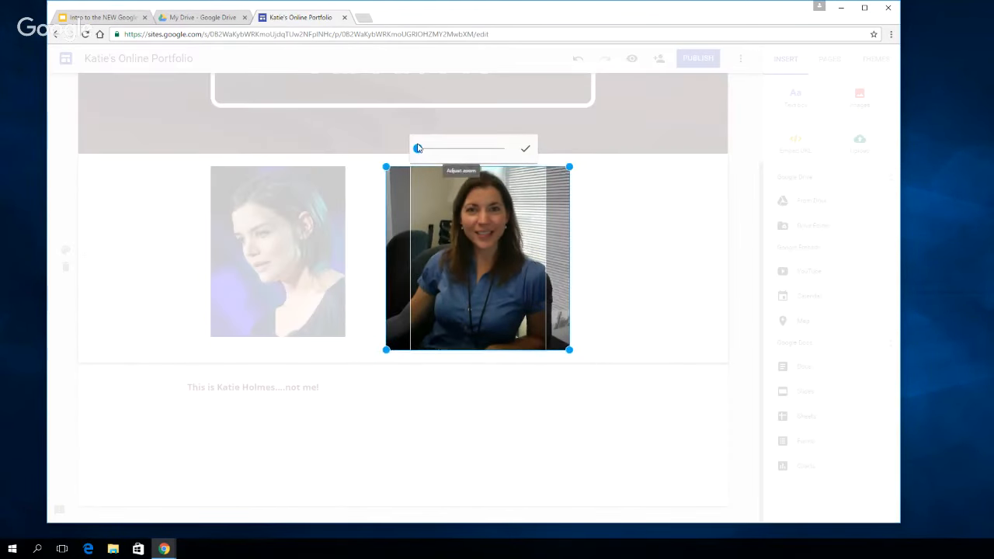
click(525, 148)
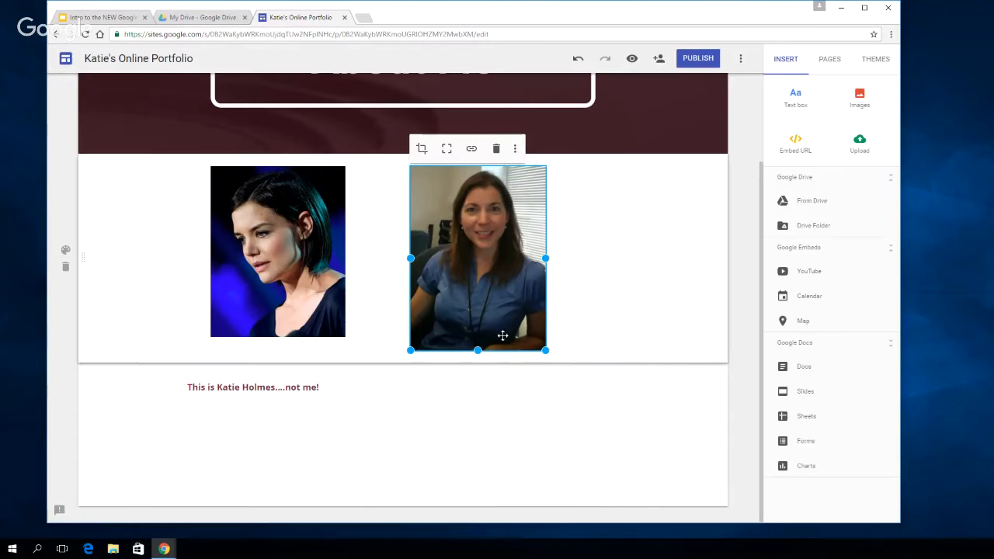
Add a text box reading "This is me!", narrow it, and place it beneath the profile photo beside the other caption
click(794, 97)
text(This)
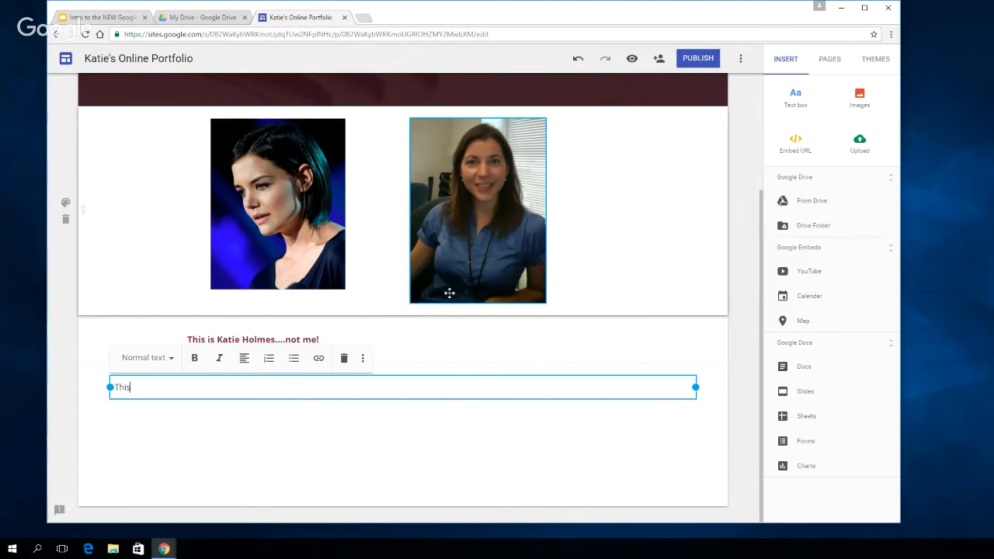
text( is me!)
drag(696, 387, 196, 387)
drag(270, 371, 459, 358)
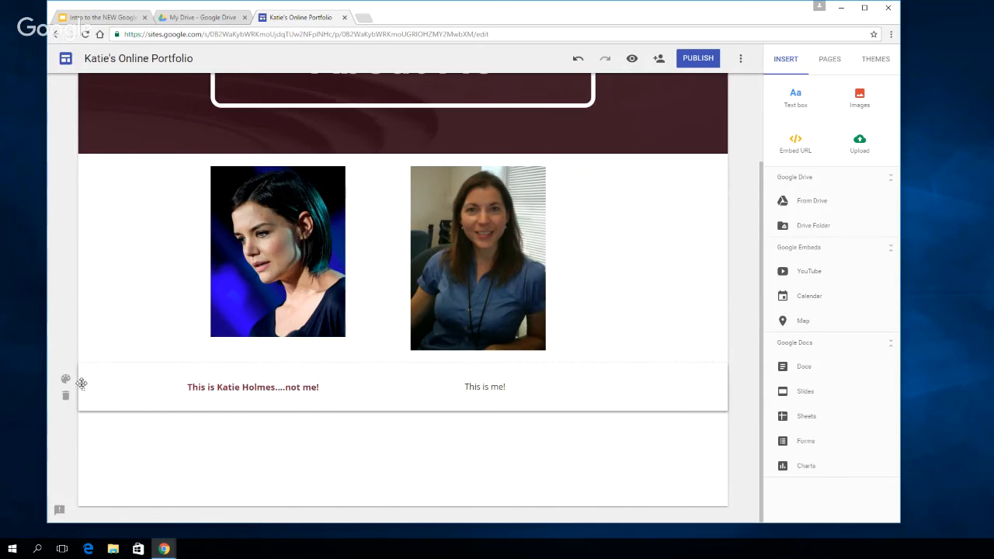
Move the caption section above the photo section, directly below the About Me header
drag(81, 384, 74, 164)
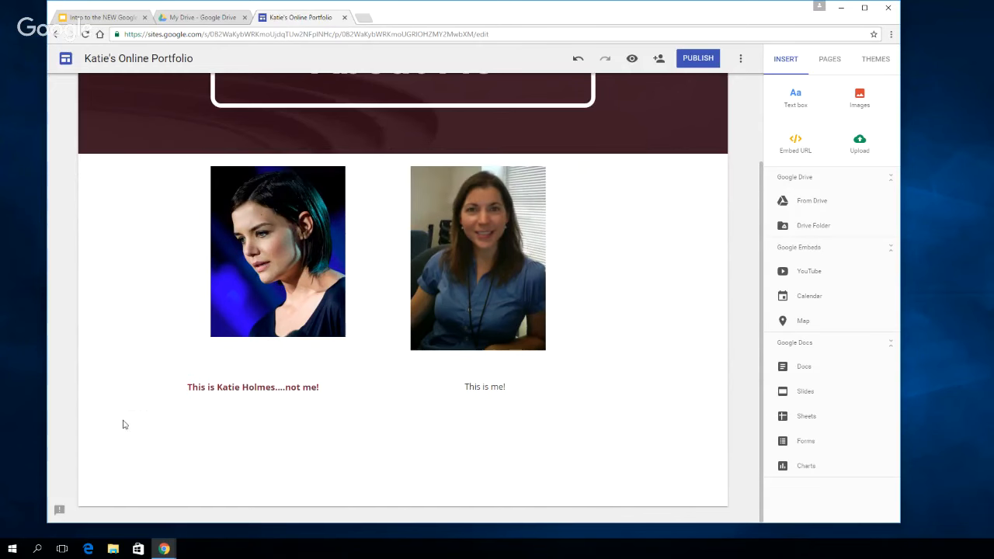
drag(81, 394, 93, 137)
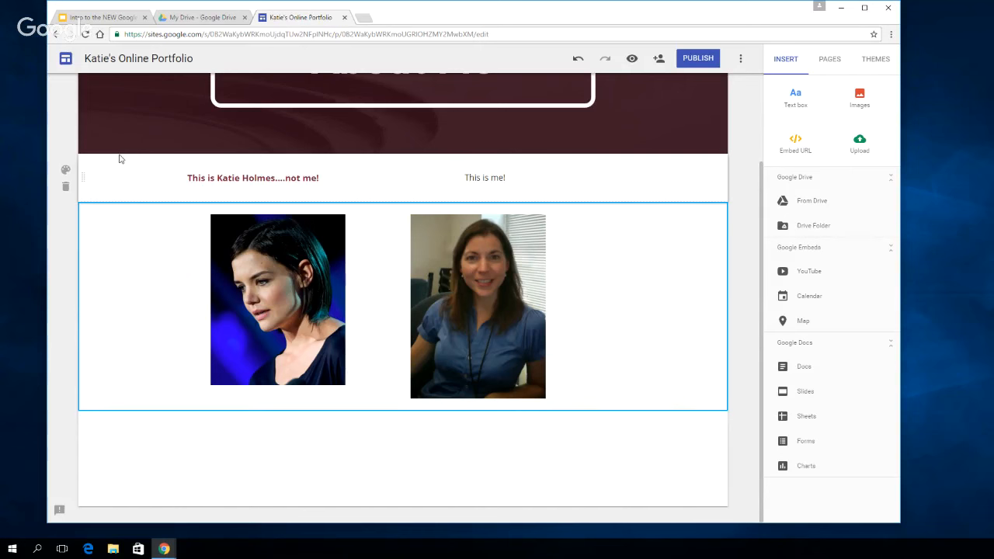
Try the Emphasis 1 and Emphasis 2 section styles on the caption section
click(66, 172)
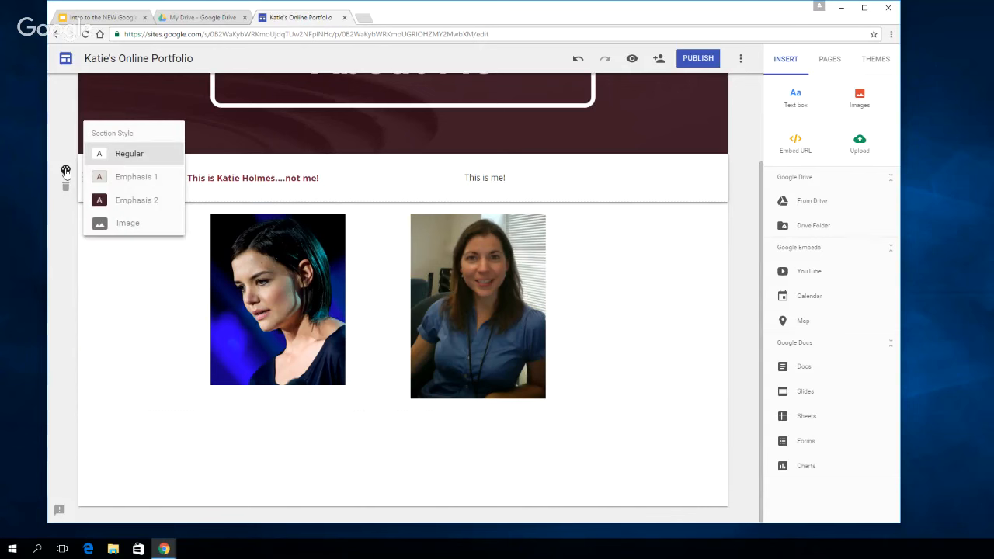
click(137, 185)
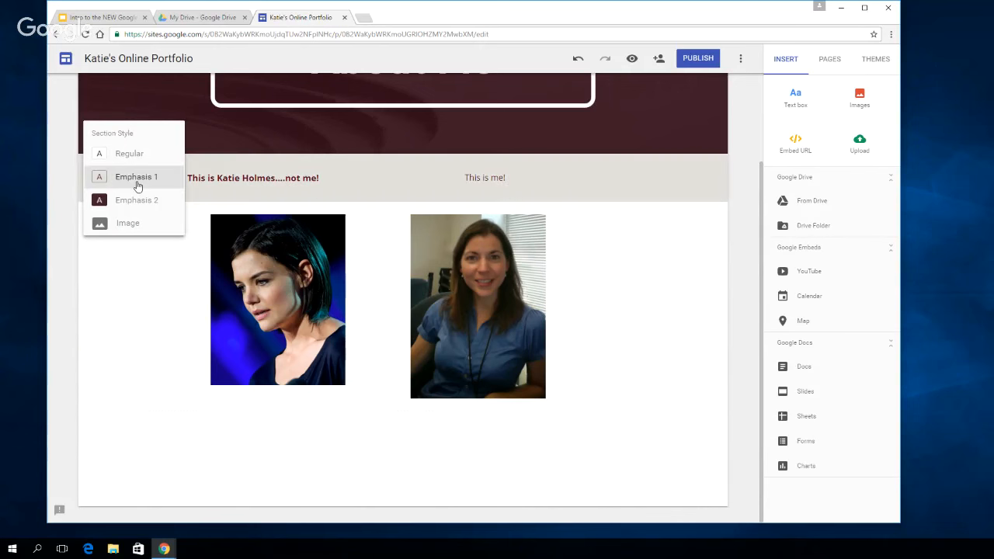
click(134, 203)
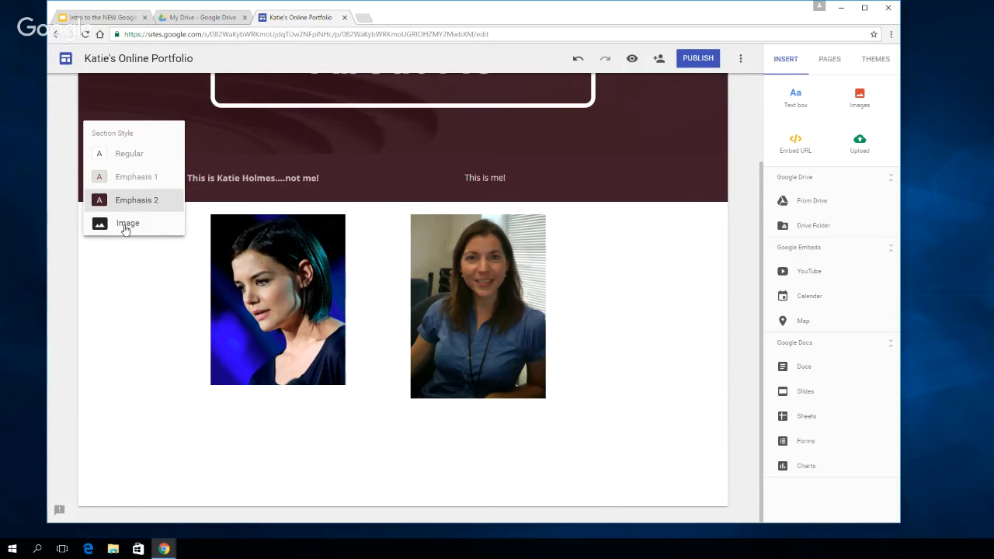
Give the caption section an image background using the slate-grey pattern from the gallery
click(125, 225)
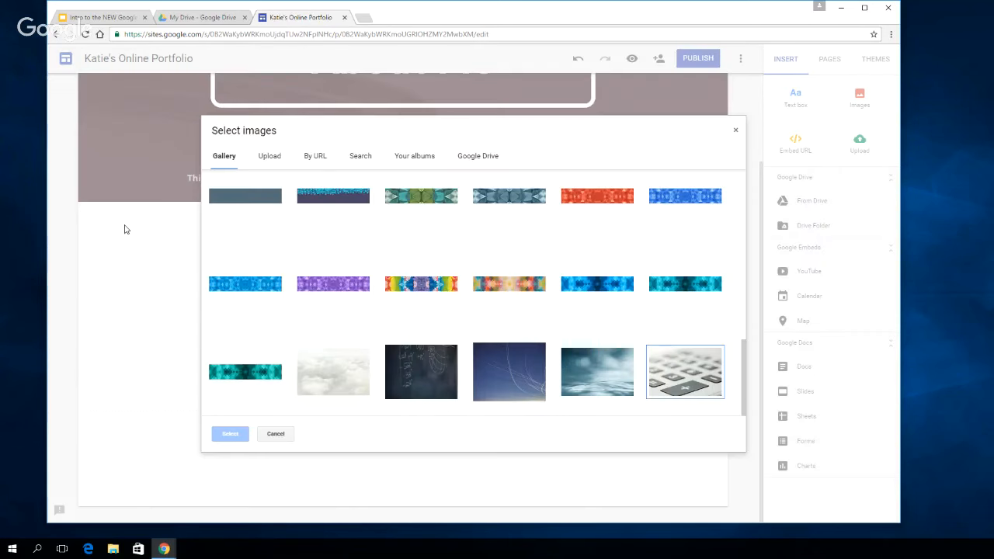
click(255, 198)
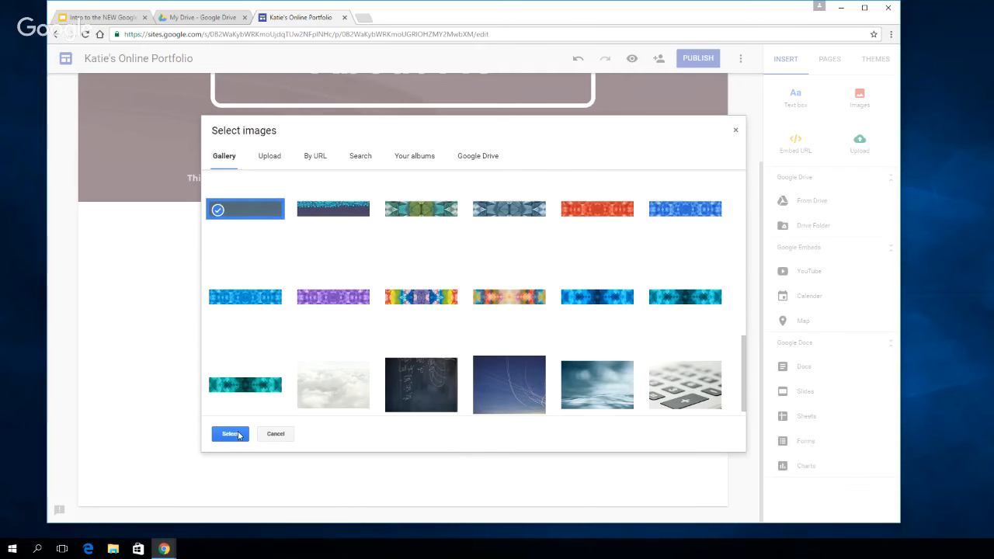
click(230, 433)
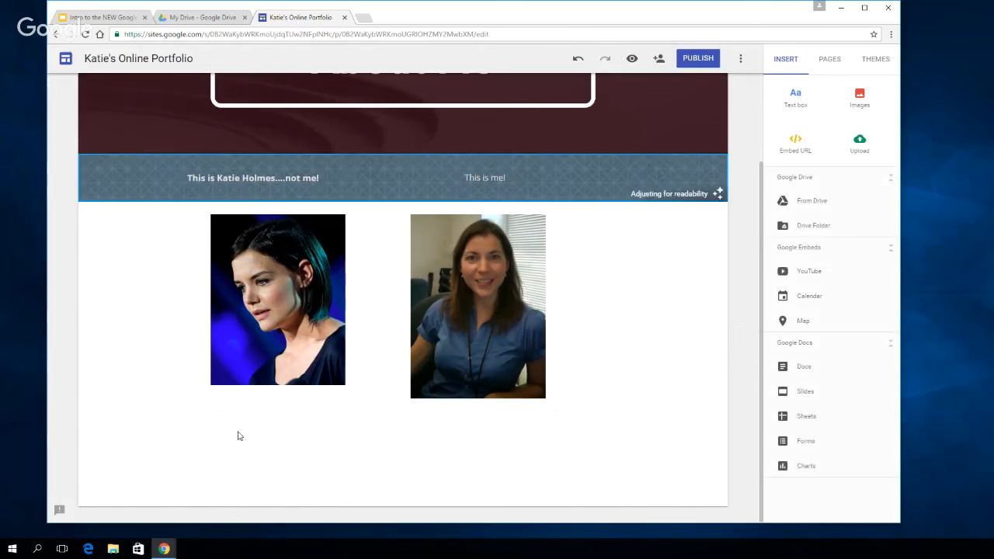
Try the Emphasis 1 style on the photo section of the About Me page, and settle on Emphasis 2
scroll(729, 315, up, 2)
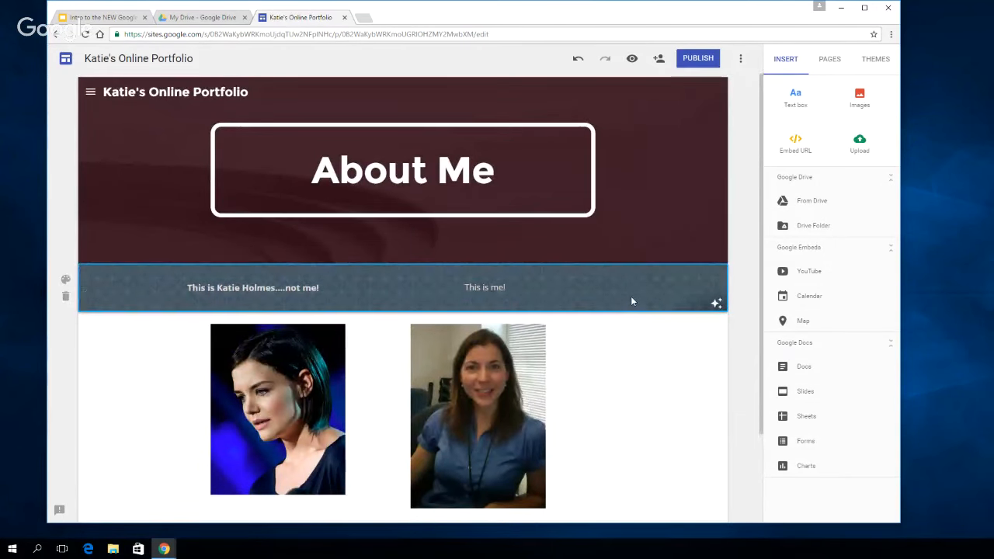
scroll(629, 298, down, 1)
scroll(630, 301, down, 1)
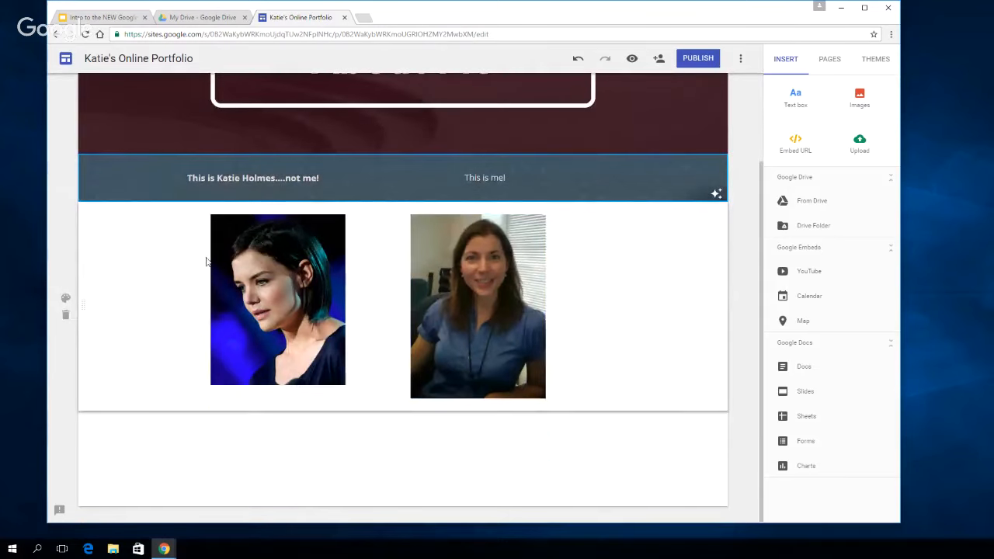
click(65, 298)
click(146, 311)
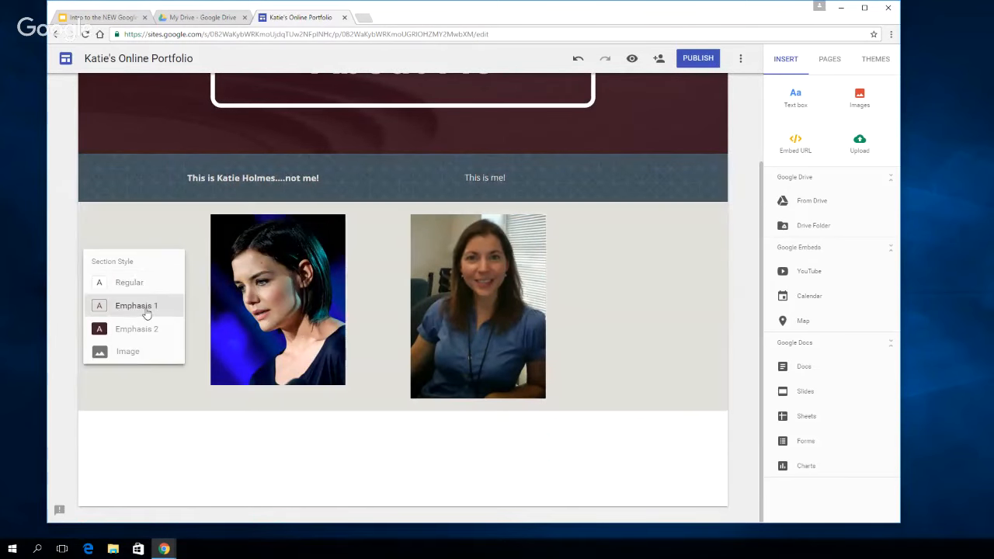
click(139, 328)
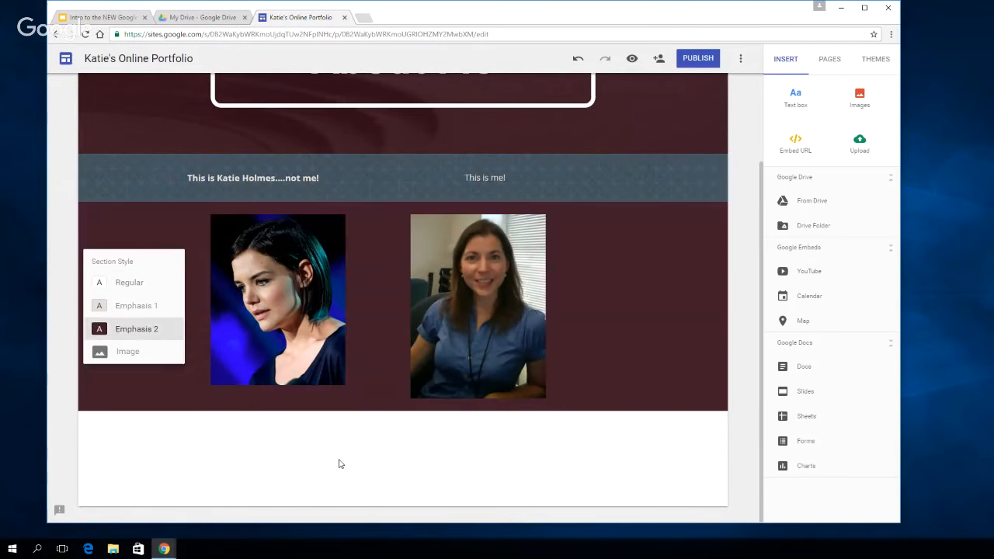
click(388, 483)
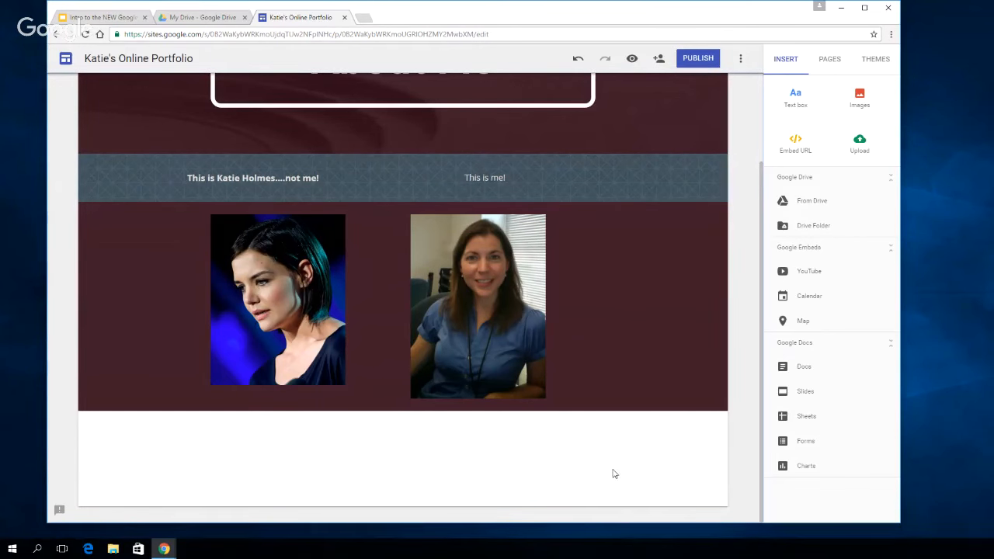
Go to the Experience page and change its header type to the tall image header used on About Me
scroll(613, 470, up, 2)
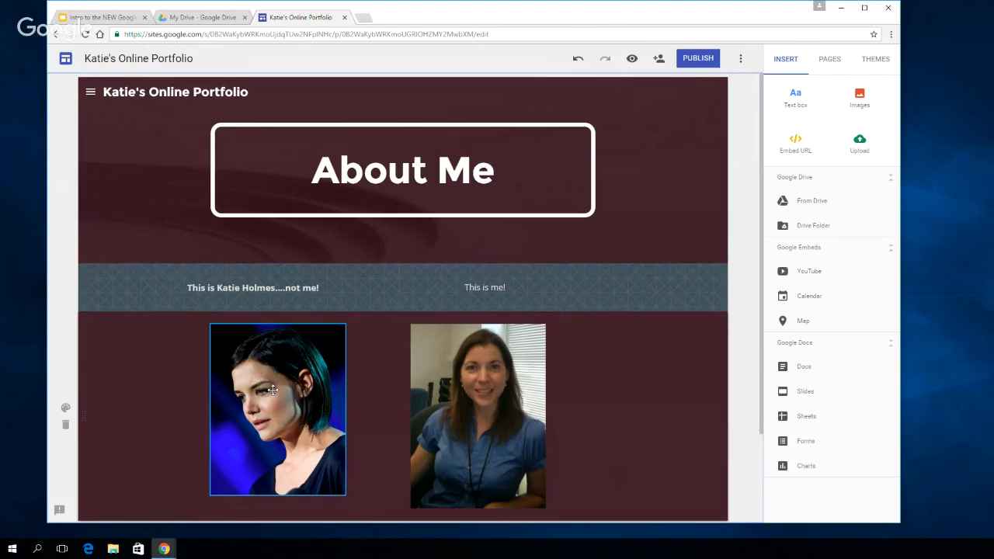
click(92, 93)
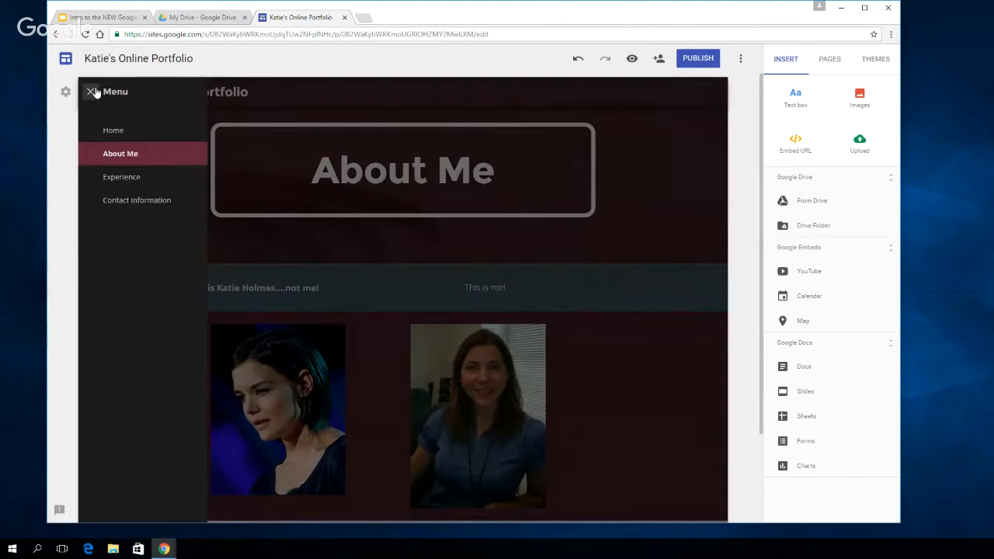
click(128, 180)
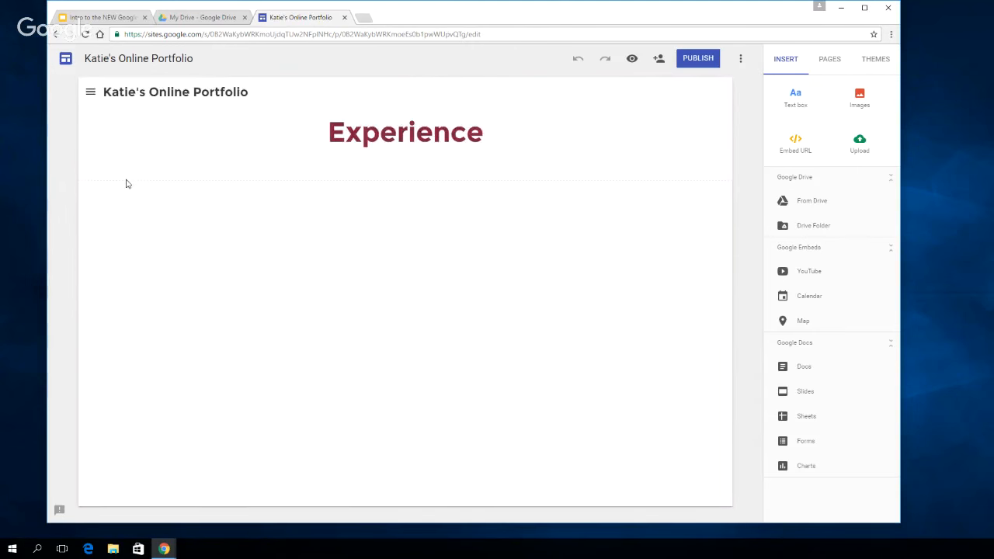
mouse_move(104, 130)
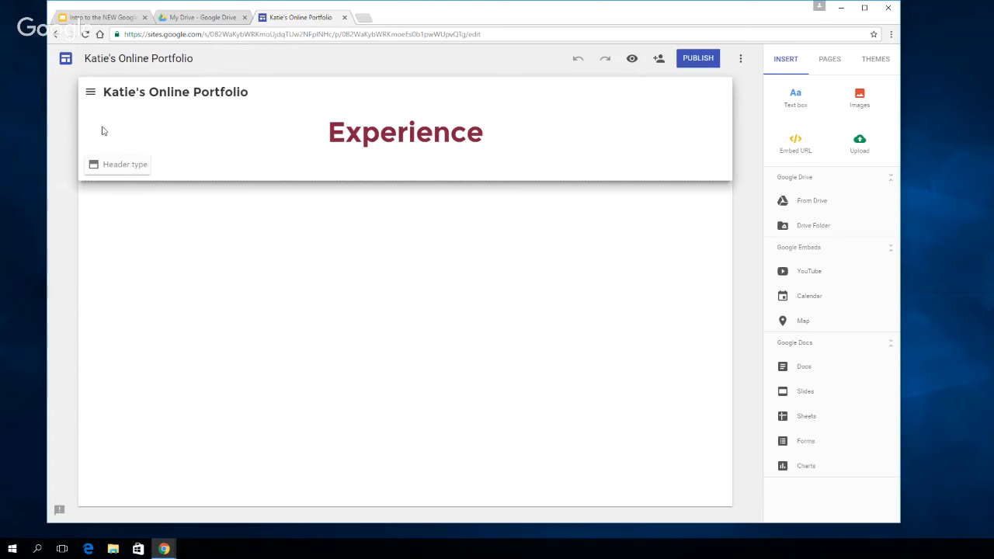
click(122, 168)
click(220, 161)
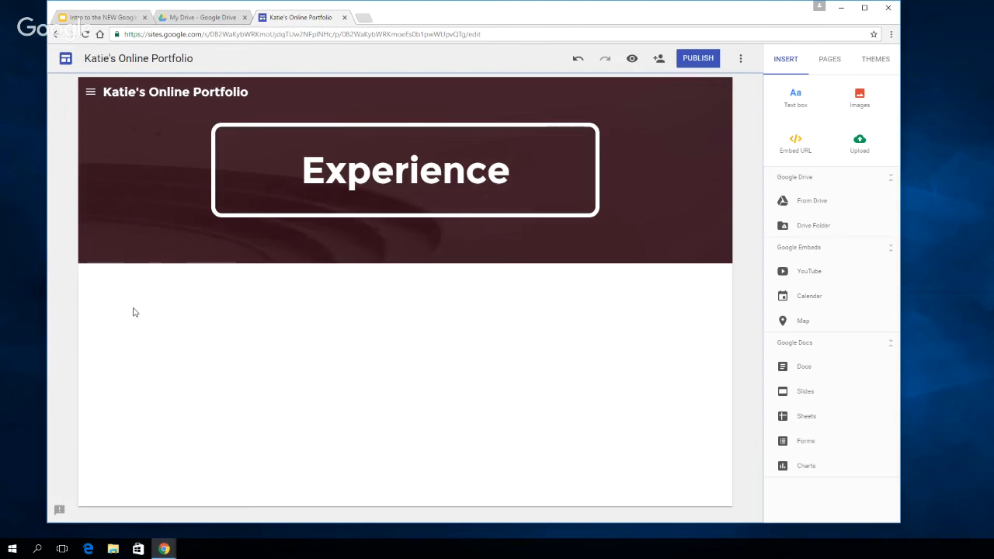
Add a text box below the Experience header containing a numbered list: Job 1, Job 2, Job 3
click(800, 103)
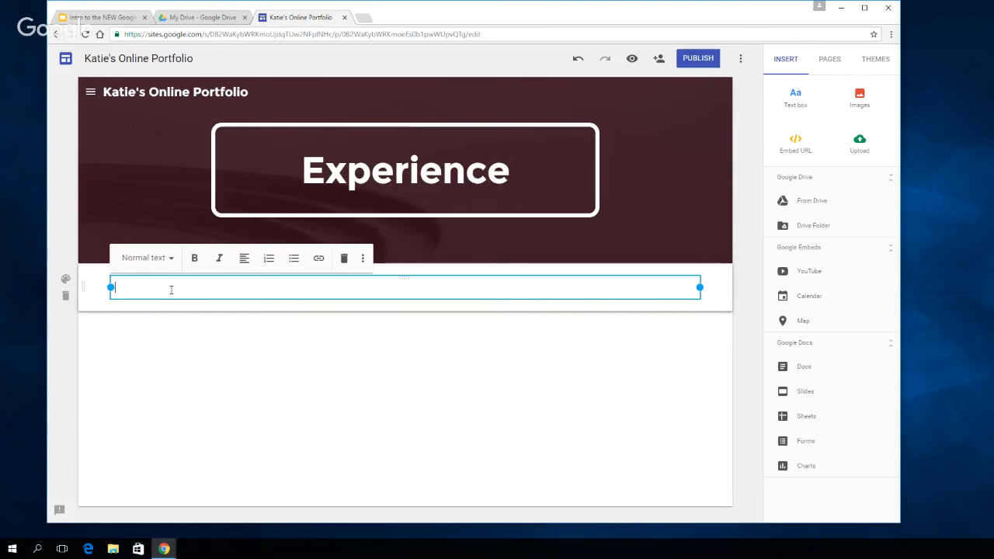
click(269, 260)
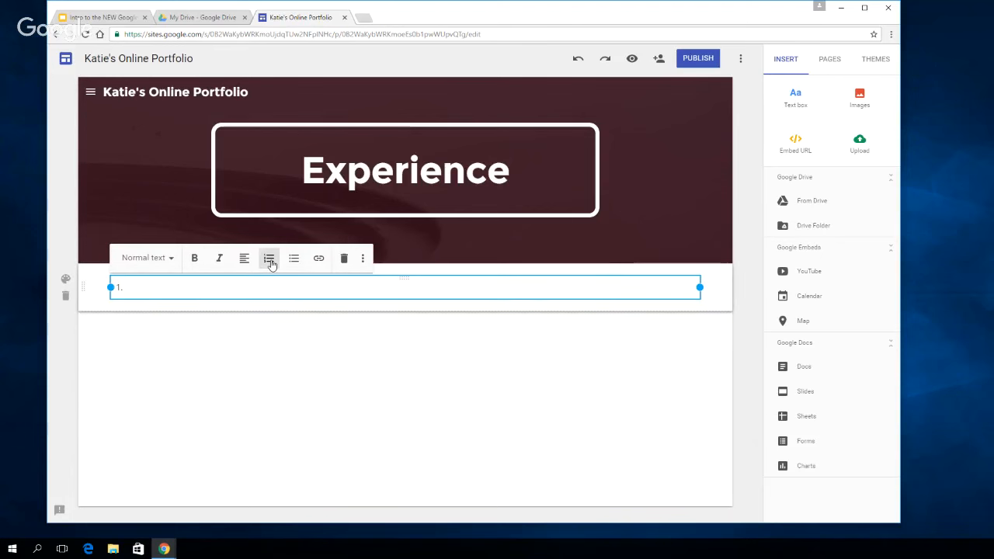
text(Job 1)
key(Return)
text(Job 2)
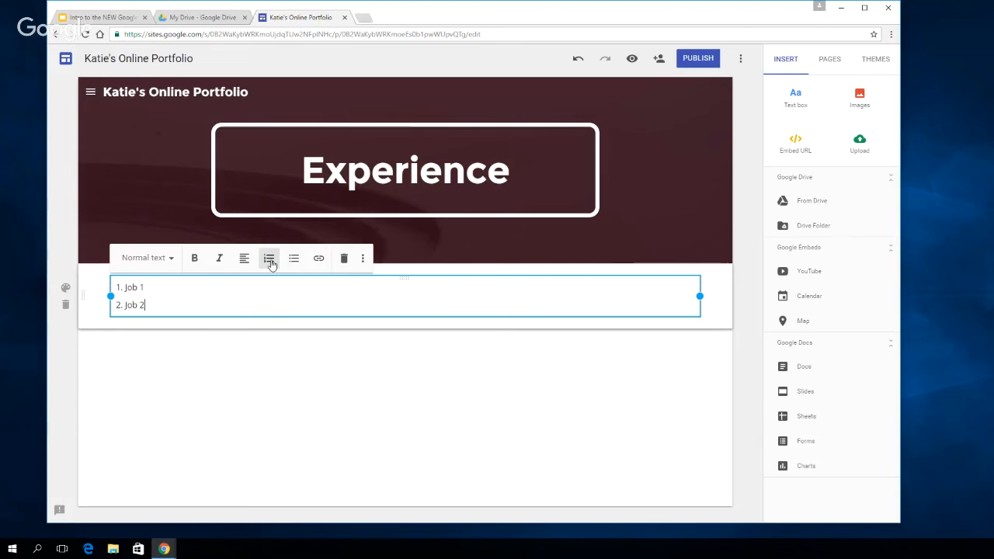
key(Return)
text(Job 3)
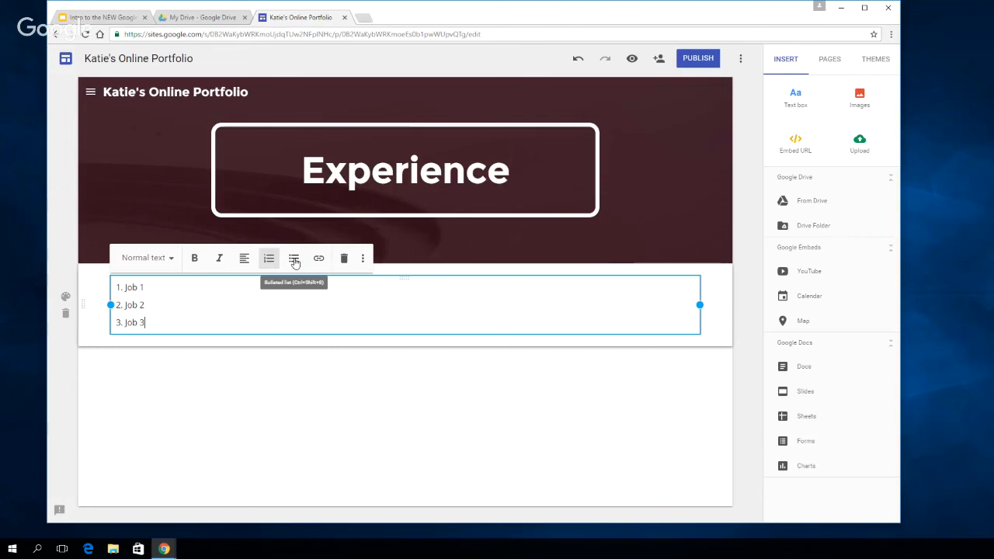
click(473, 381)
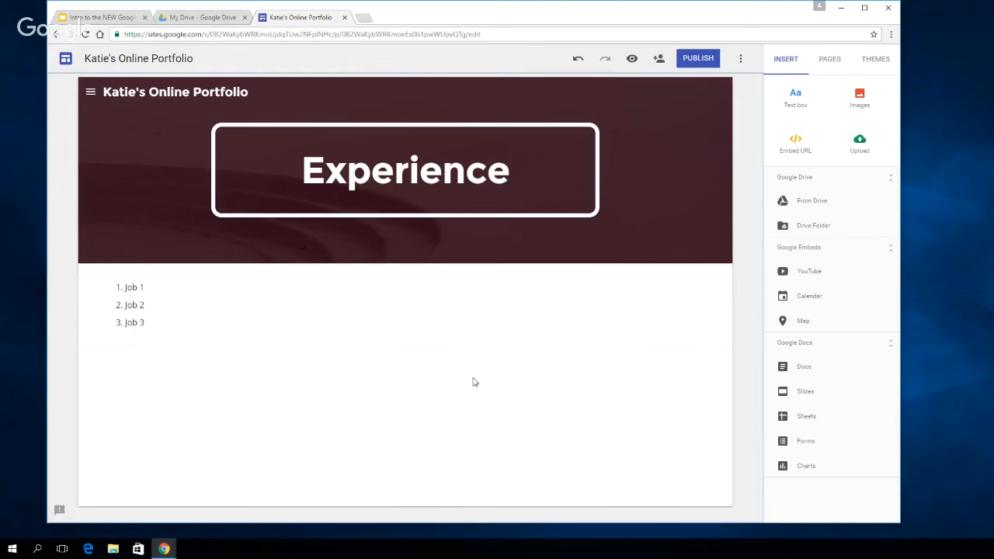
Narrow the text box that holds the numbered job list
click(621, 318)
drag(699, 304, 217, 274)
click(325, 409)
Search Google Drive for "sites" from within the site editor and open the Sites YTL folder
click(814, 201)
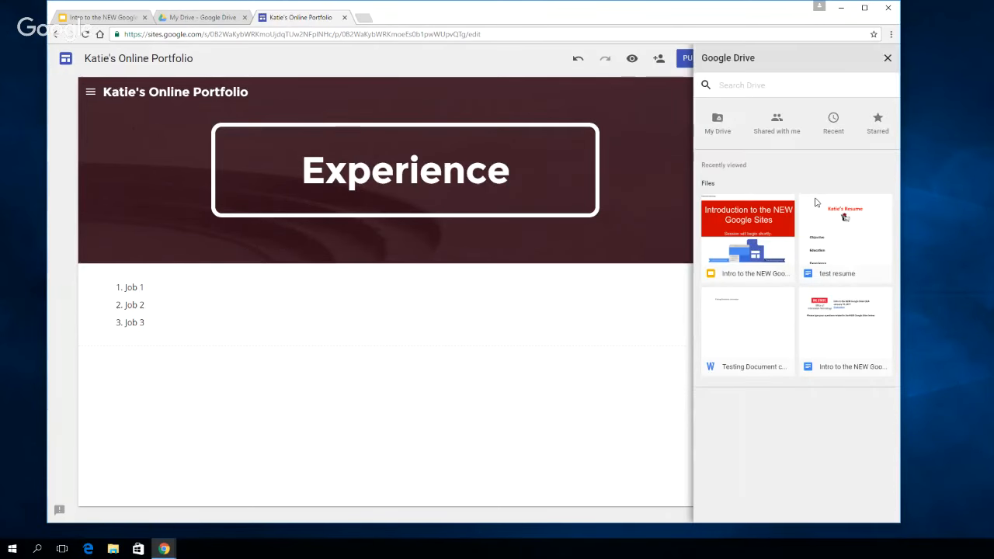
click(789, 85)
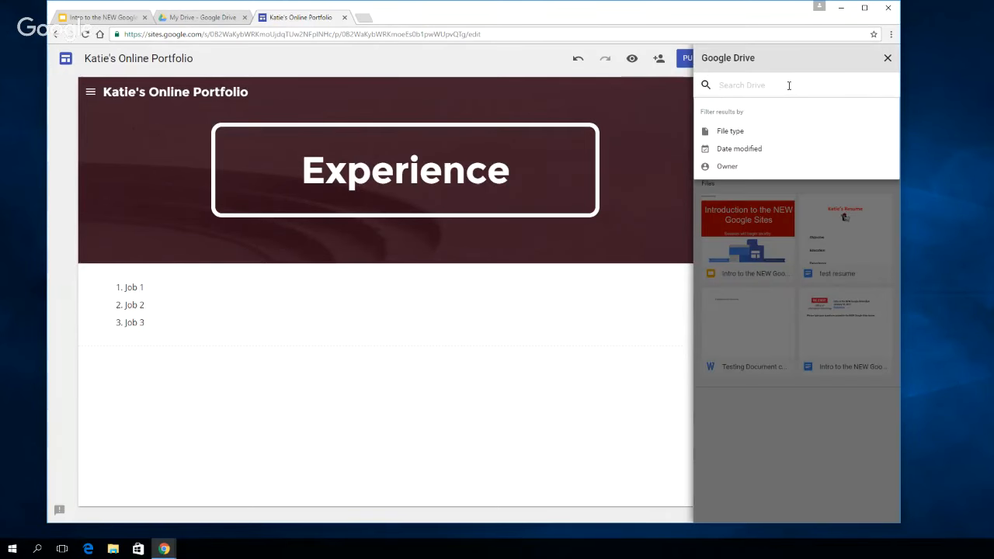
text(sites)
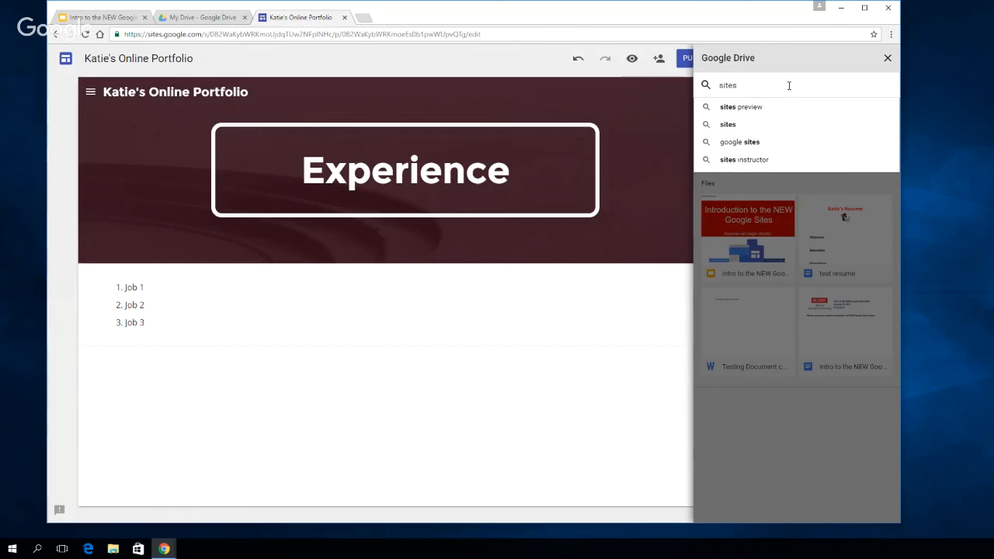
key(Return)
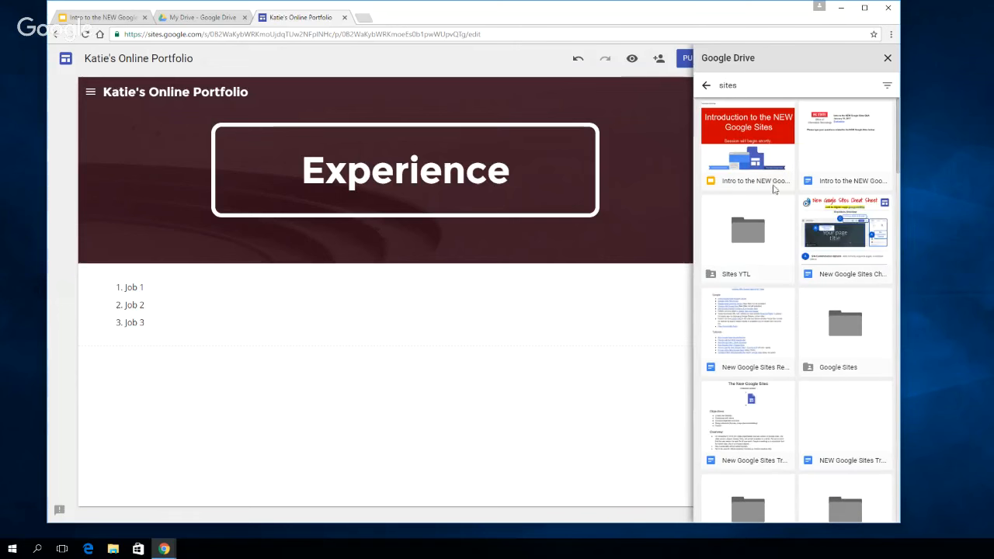
click(749, 236)
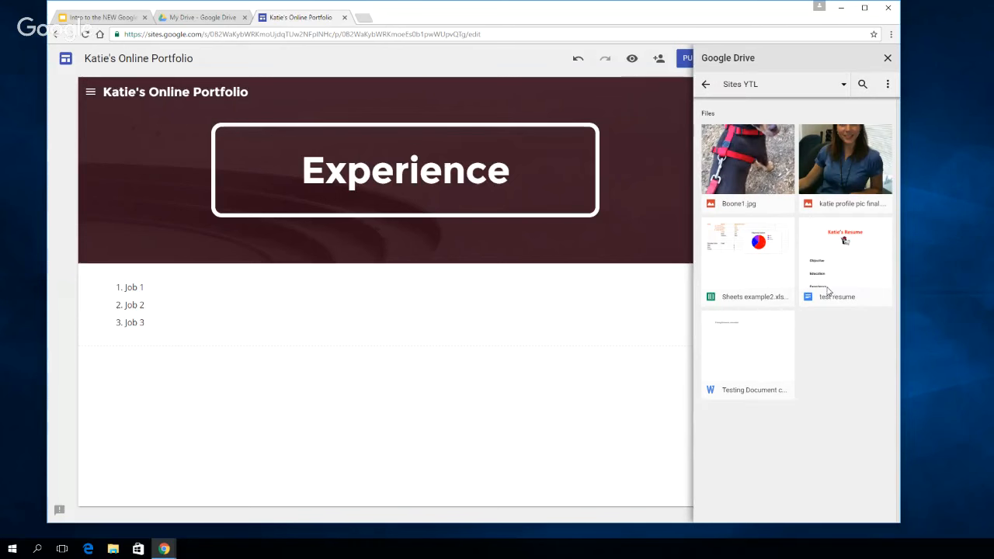
Insert the test resume document below the job list, then make its frame less than half as wide and noticeably taller
click(854, 266)
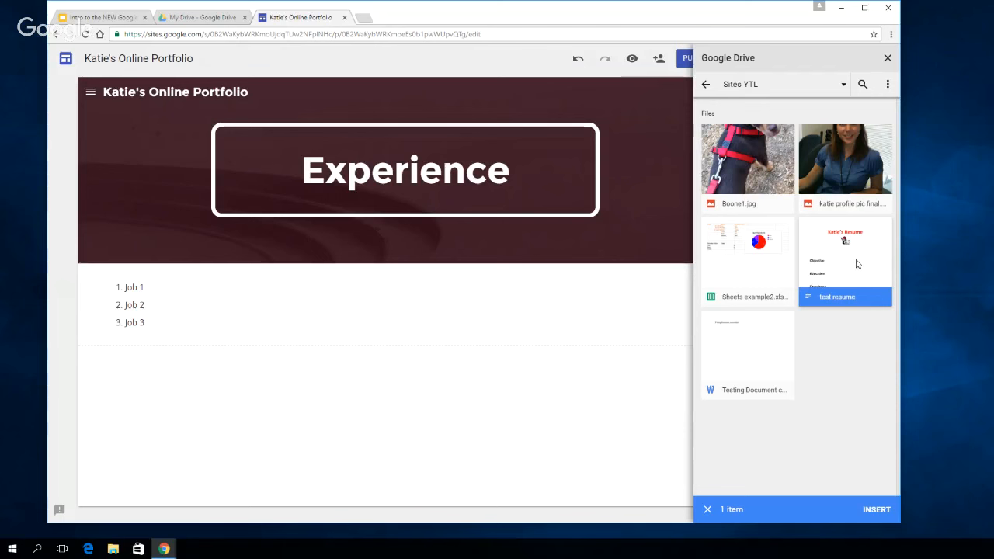
click(879, 511)
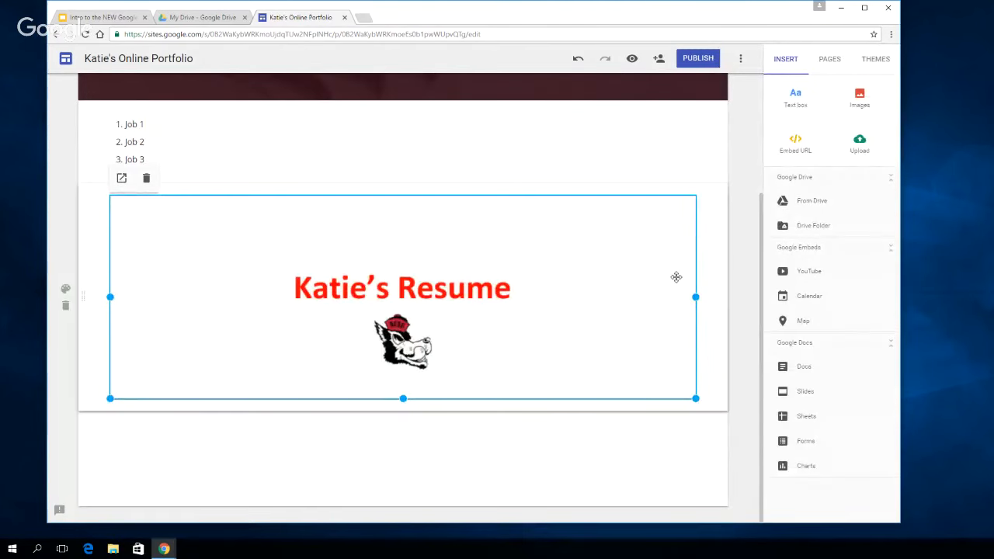
drag(695, 296, 345, 296)
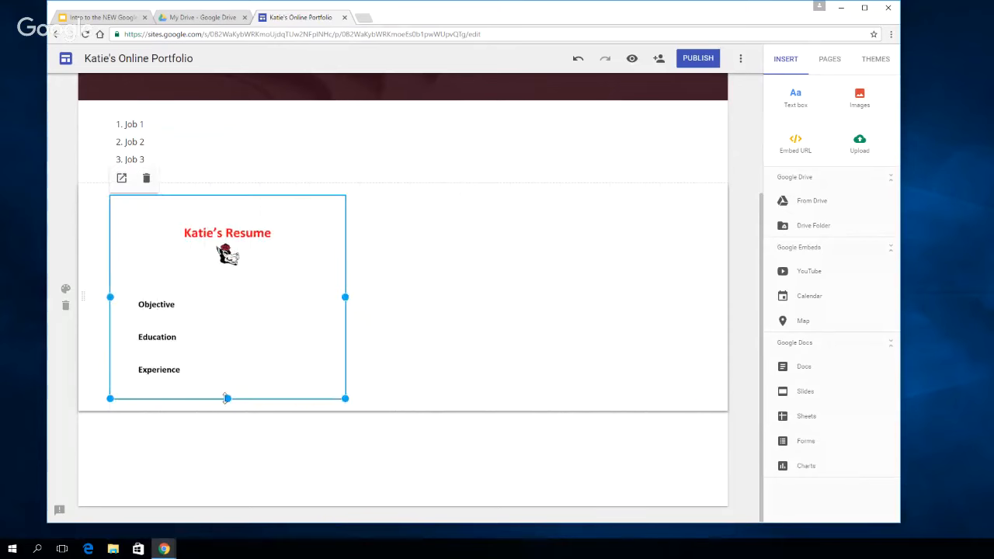
drag(227, 398, 233, 487)
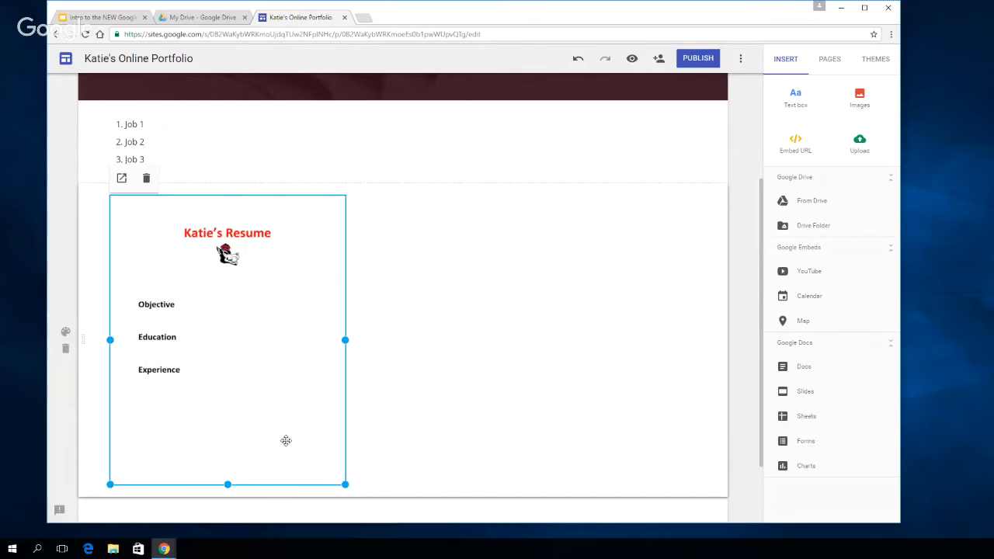
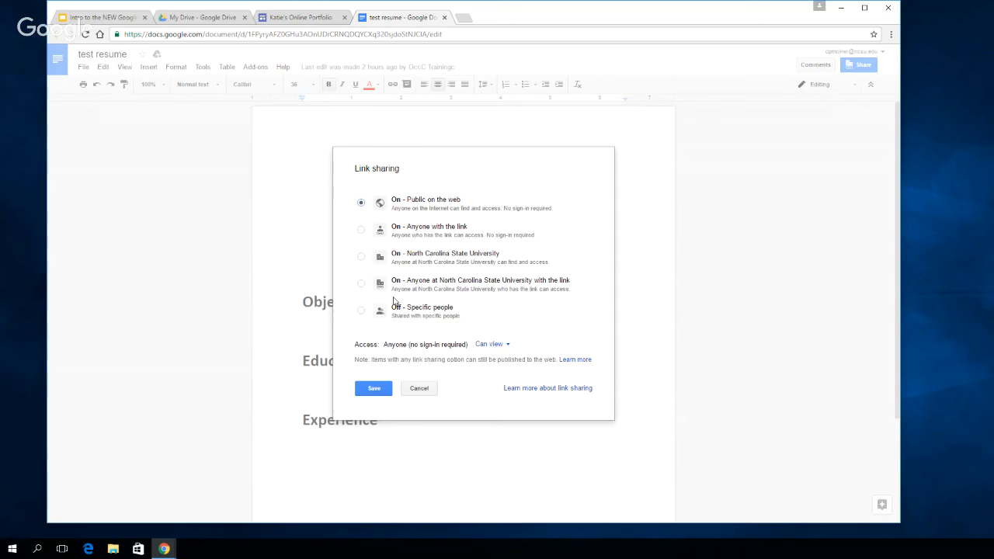
Leave the test resume's link sharing settings without changing them and return to the portfolio site editor
click(431, 392)
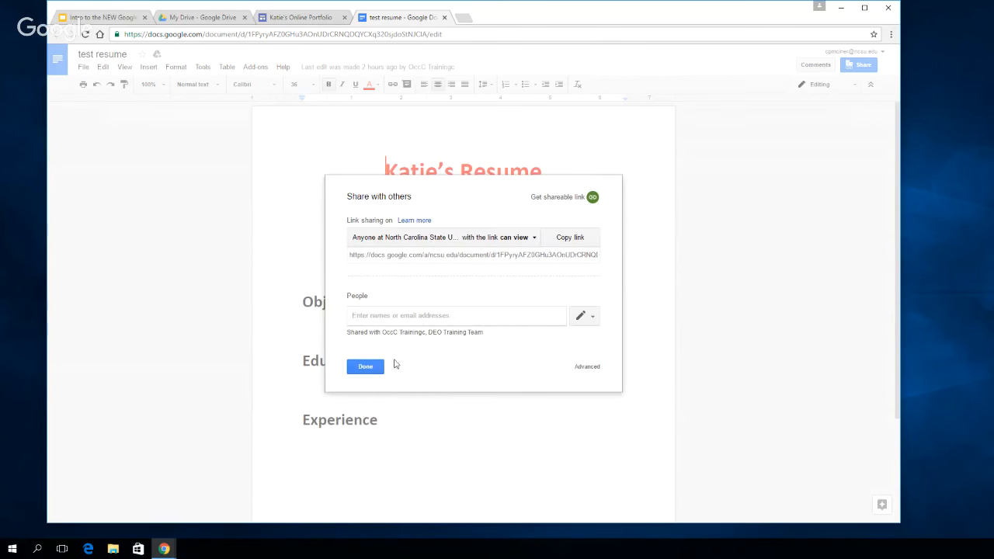
click(366, 366)
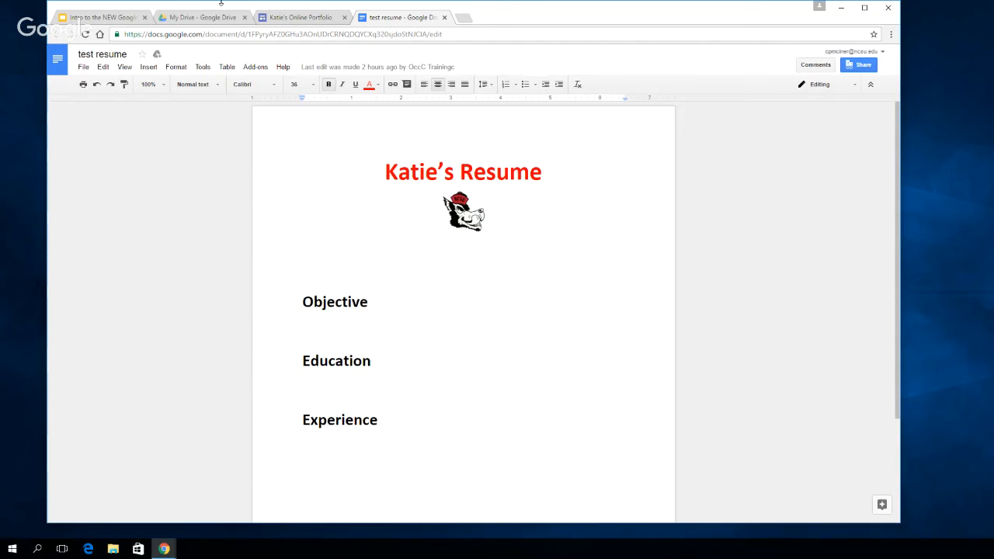
click(298, 19)
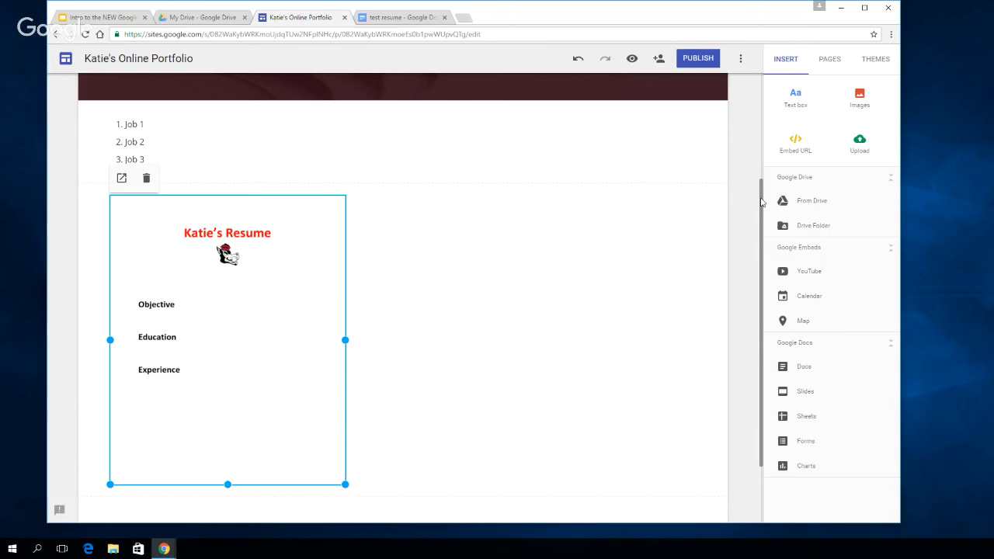
Search the Drive folders for "sites" from within the site editor and select the Sites YTL folder
click(815, 226)
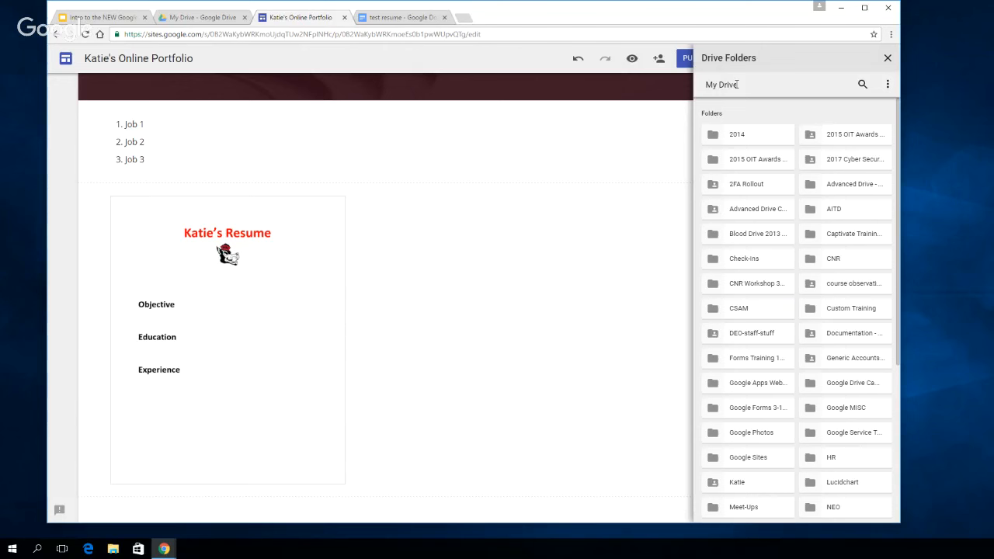
click(861, 84)
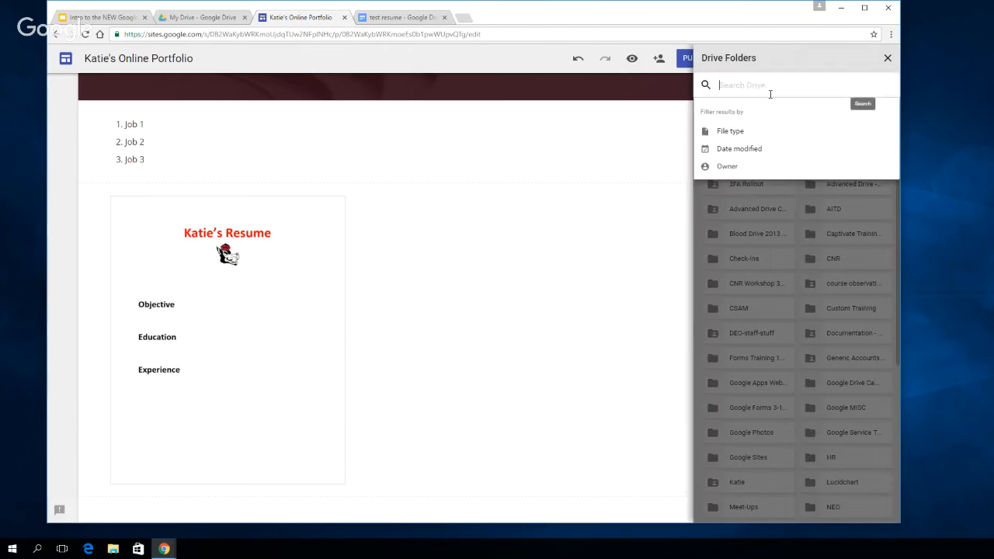
text(sites)
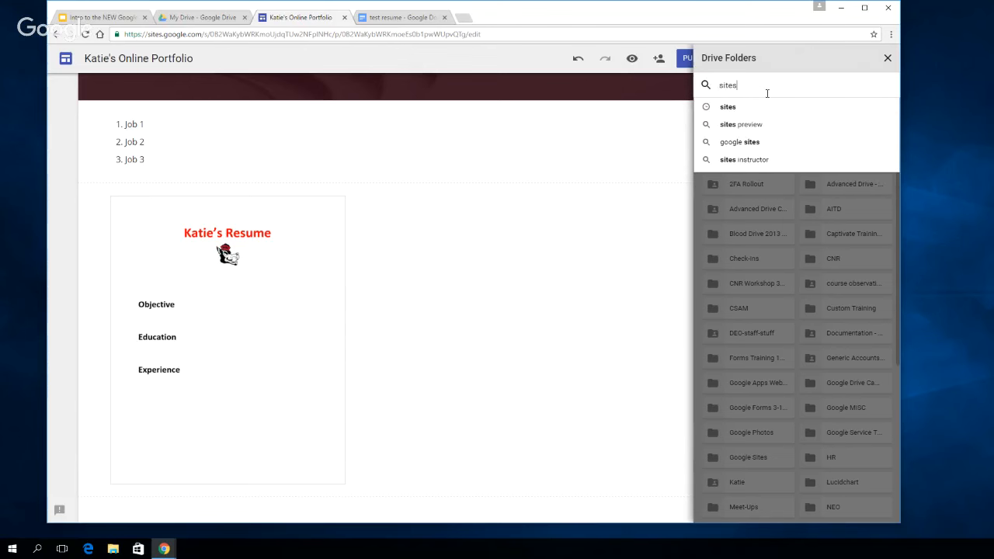
click(757, 109)
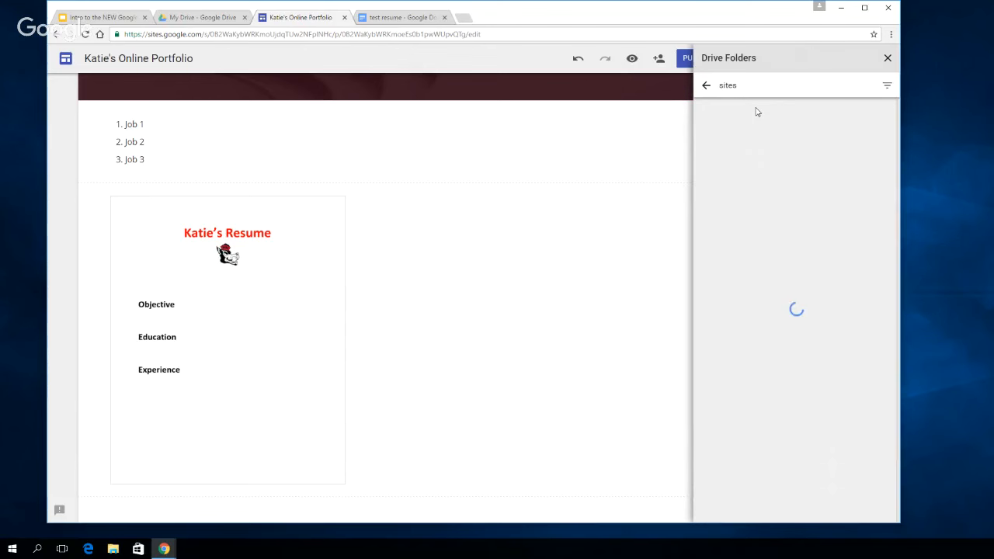
click(763, 147)
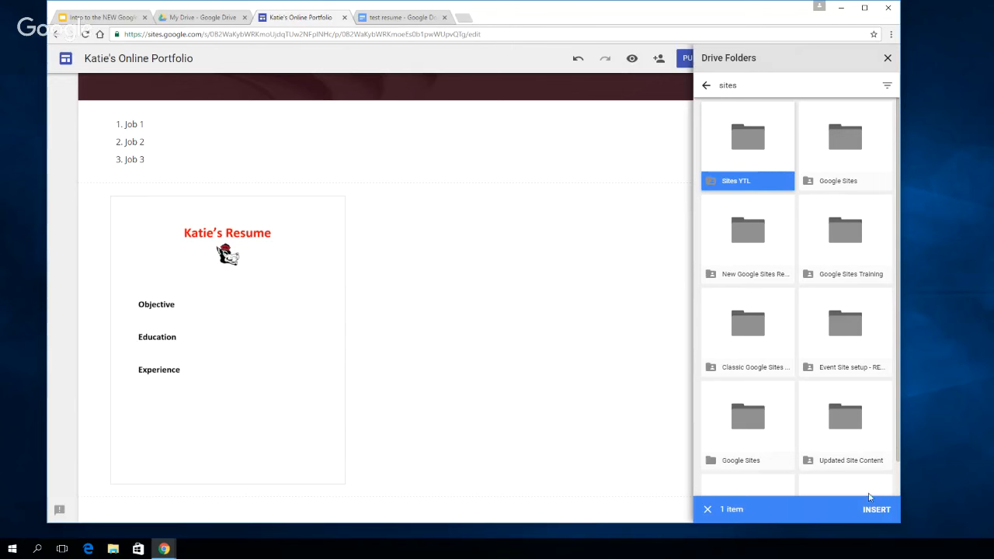
click(817, 159)
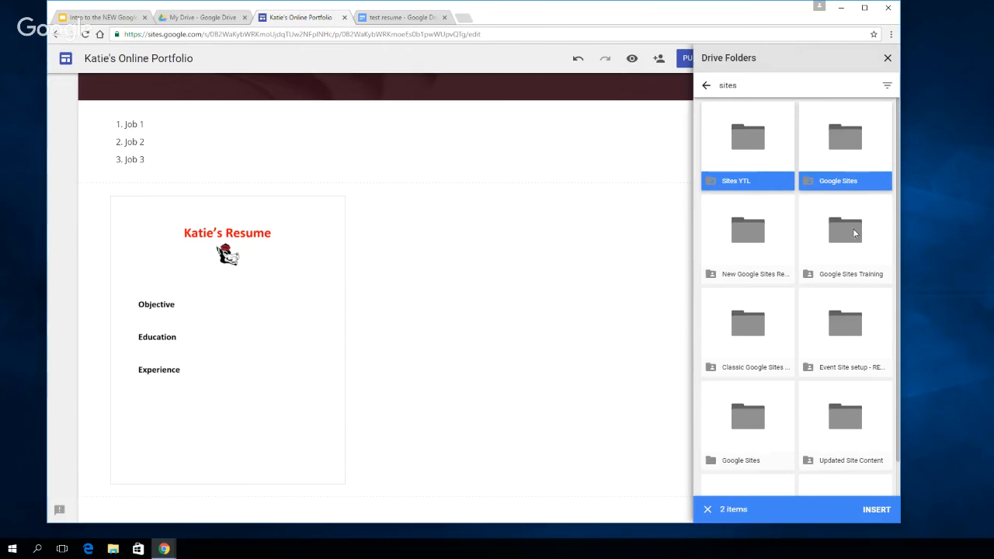
click(854, 250)
click(773, 262)
click(763, 338)
click(871, 351)
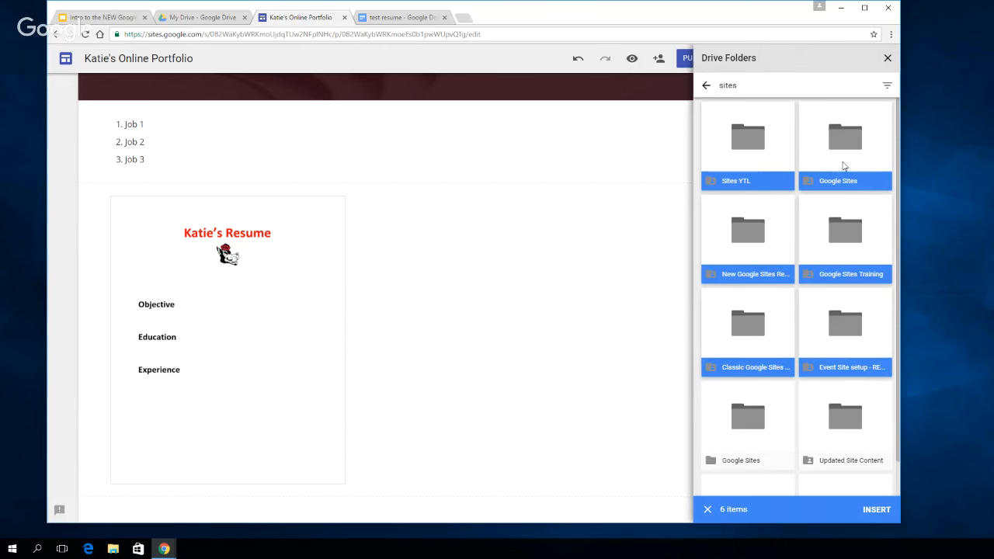
click(849, 148)
click(848, 229)
click(854, 327)
click(792, 333)
click(773, 248)
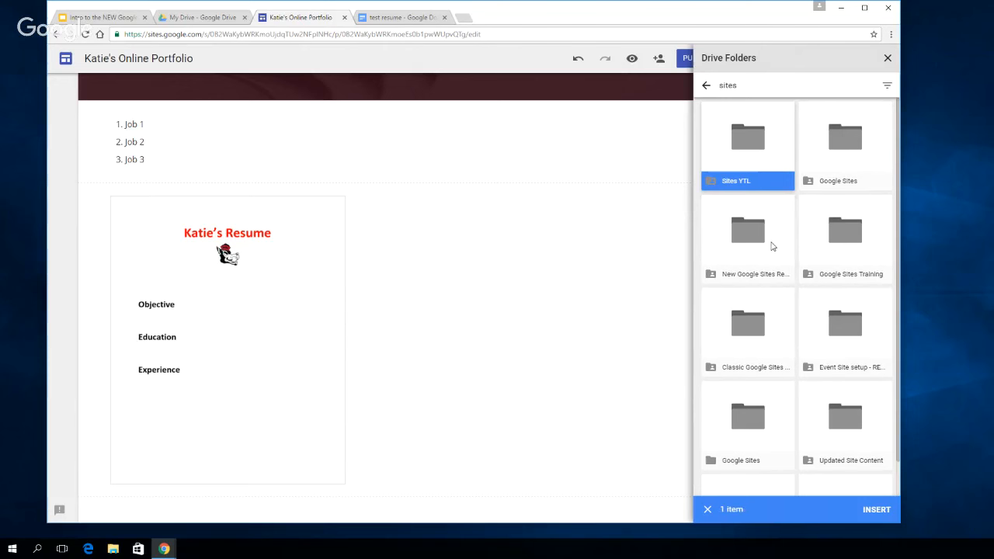
Insert the selected Sites YTL folder, narrow its frame to the resume's width and place it beside the resume
click(875, 510)
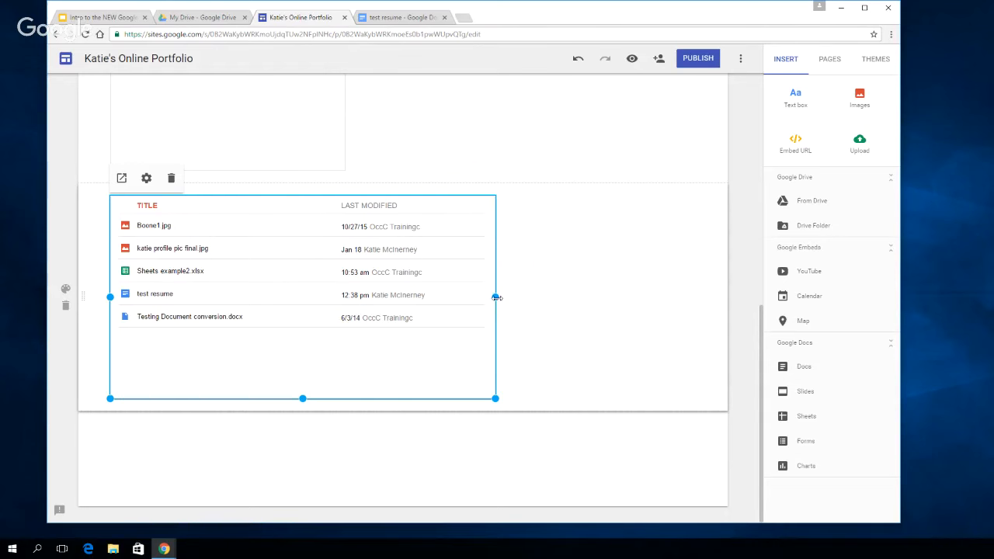
drag(495, 298, 346, 297)
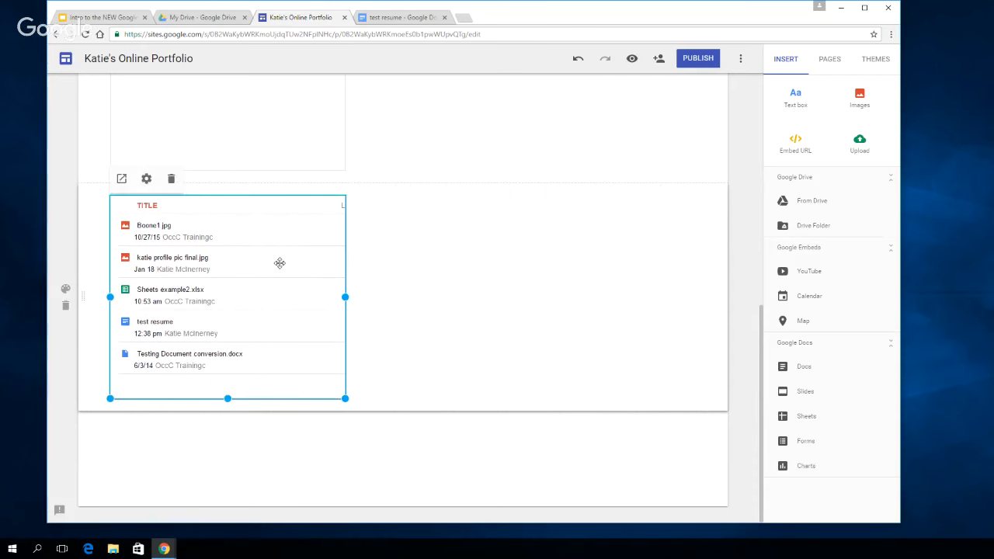
drag(279, 262, 537, 375)
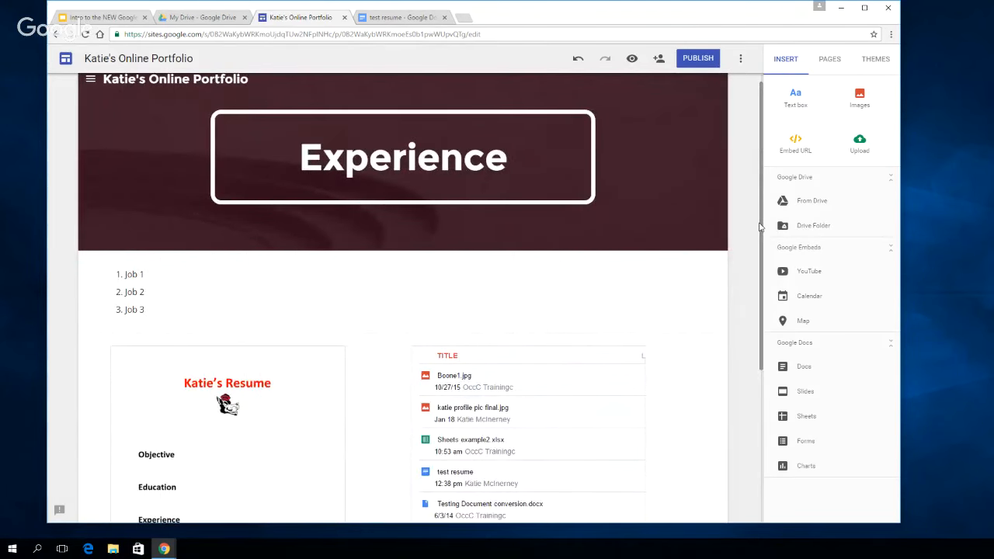
Change the view type of the embedded Sites YTL folder to Grid View
scroll(759, 226, down, 3)
click(550, 330)
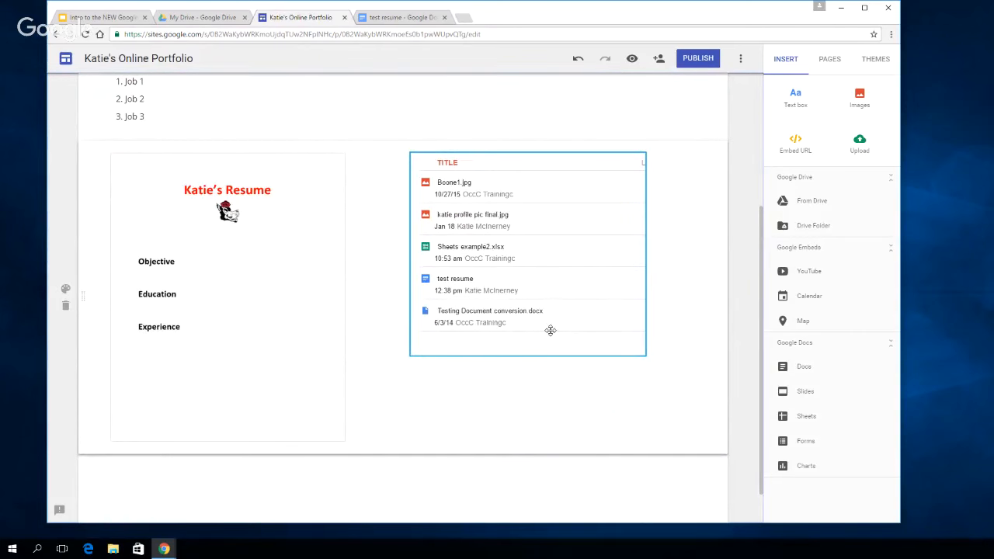
click(458, 162)
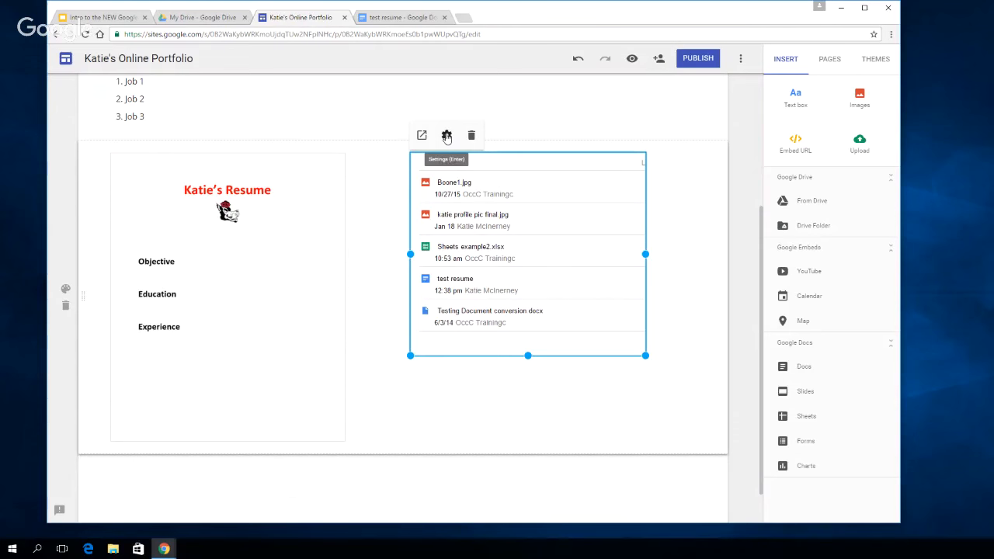
click(446, 136)
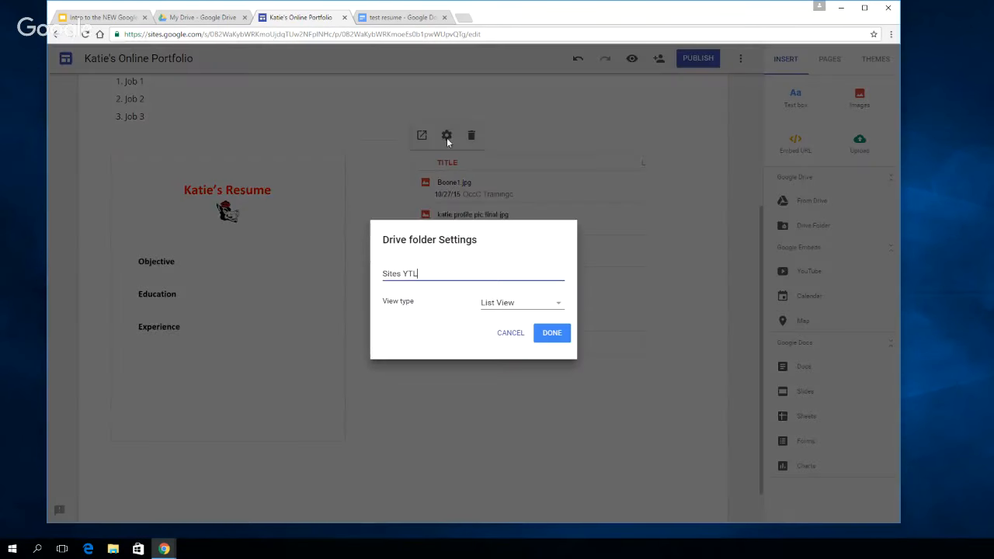
click(555, 306)
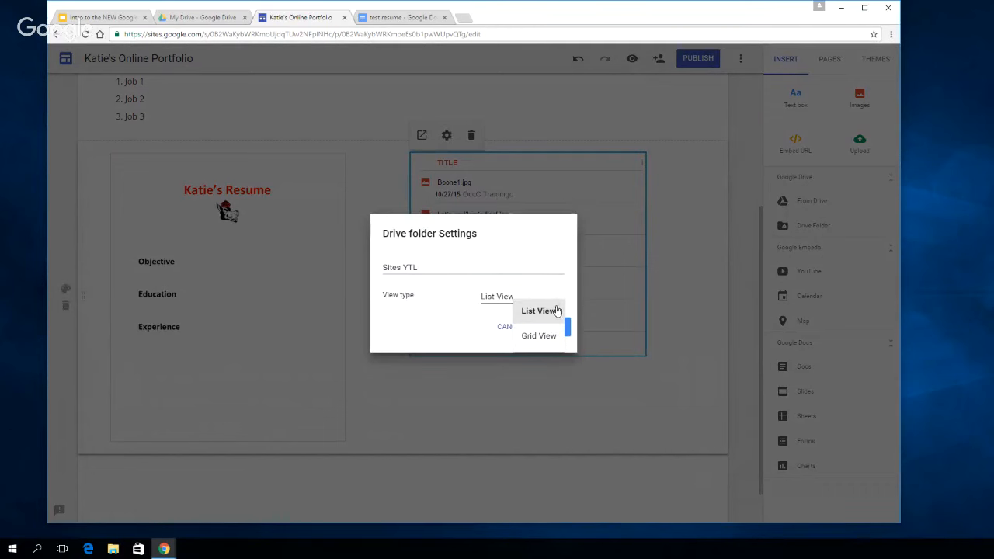
click(538, 336)
click(560, 326)
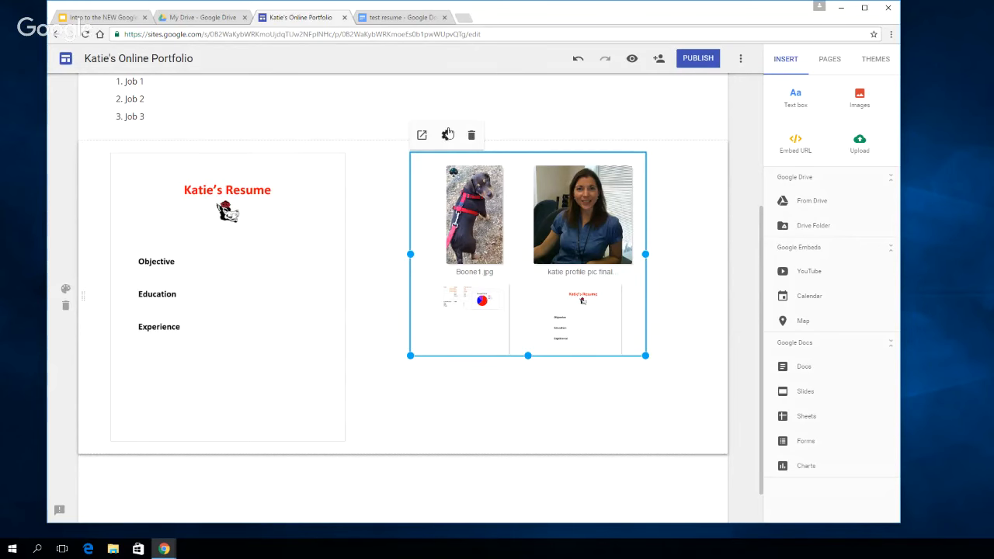
Switch the embedded Sites YTL folder back to List View
click(448, 136)
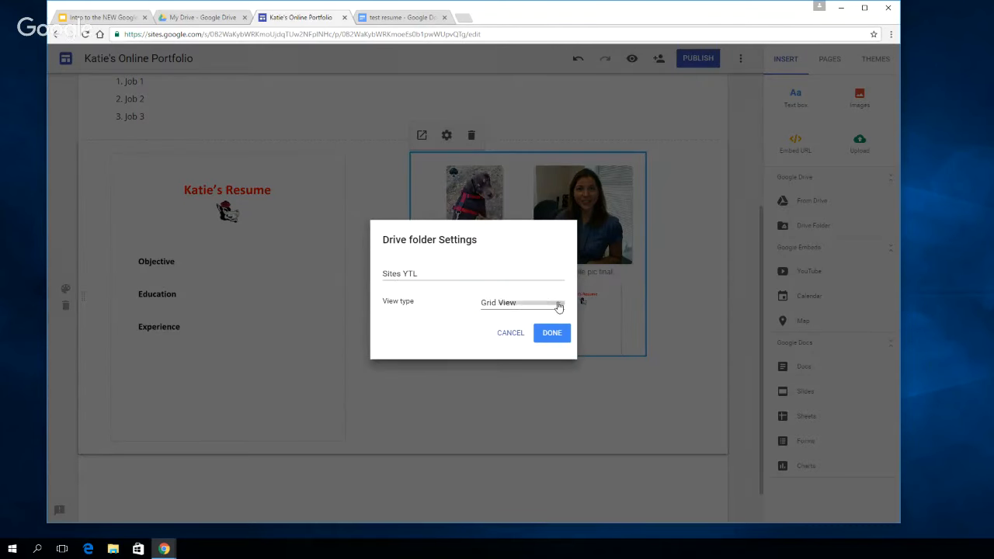
click(557, 304)
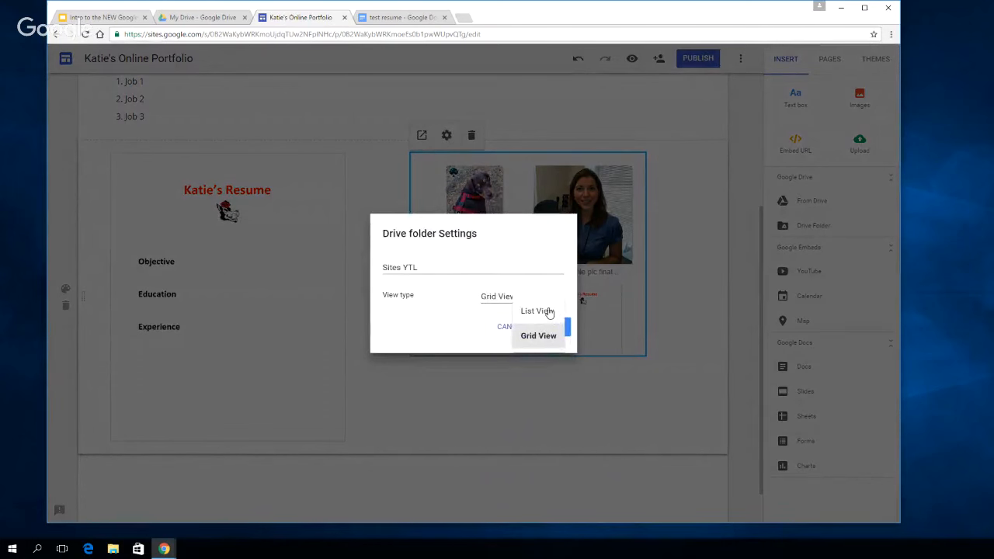
click(549, 311)
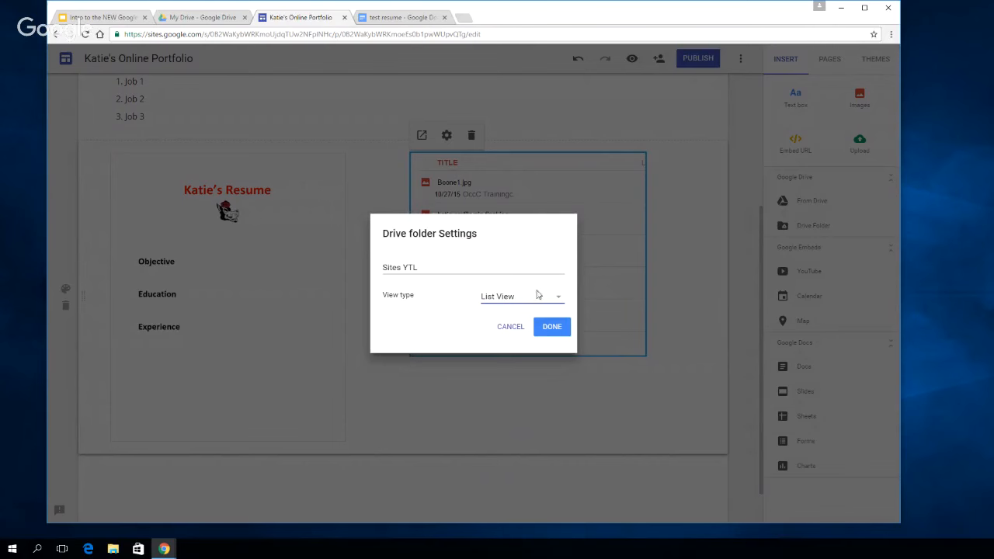
click(561, 329)
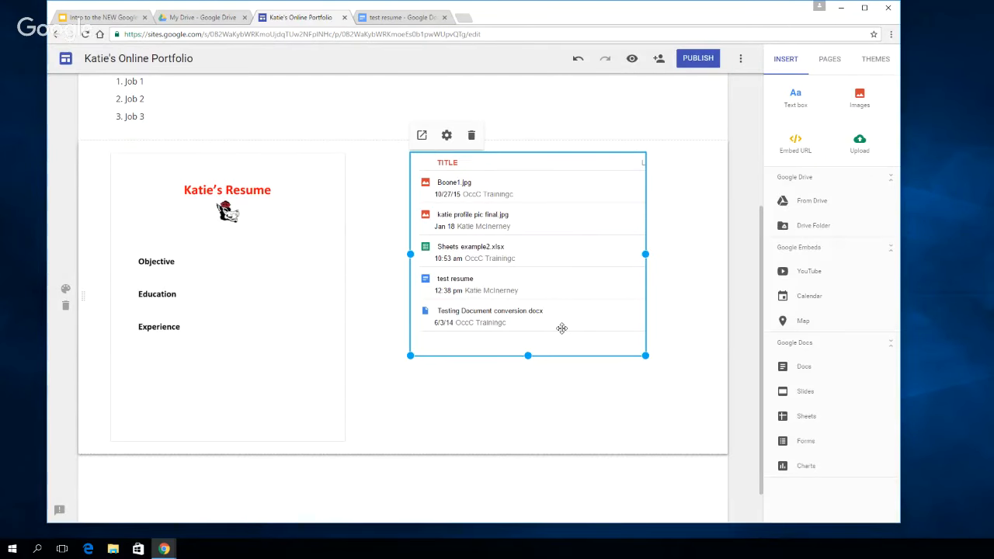
Start inserting a chart from Google Drive and search the available spreadsheets for "test"
scroll(629, 296, down, 1)
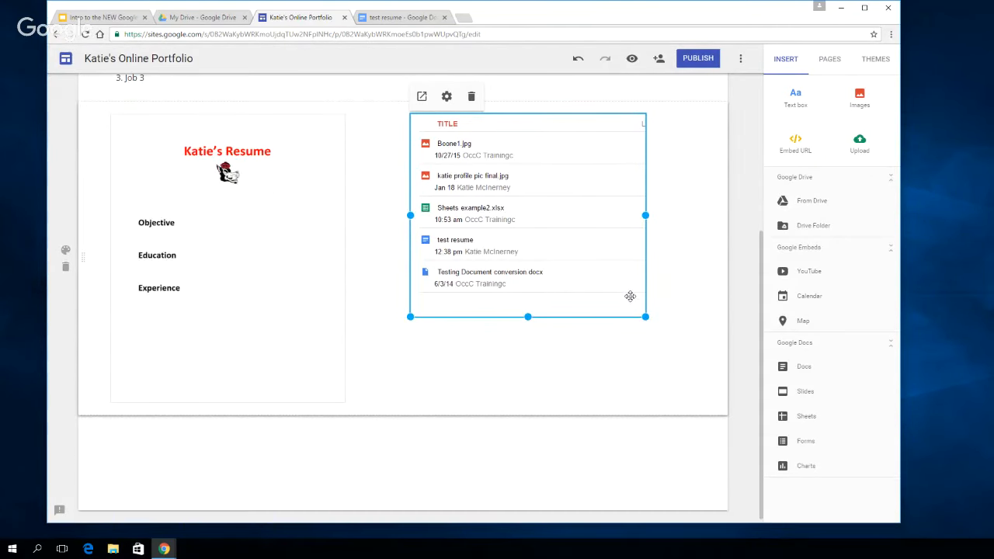
scroll(626, 297, down, 1)
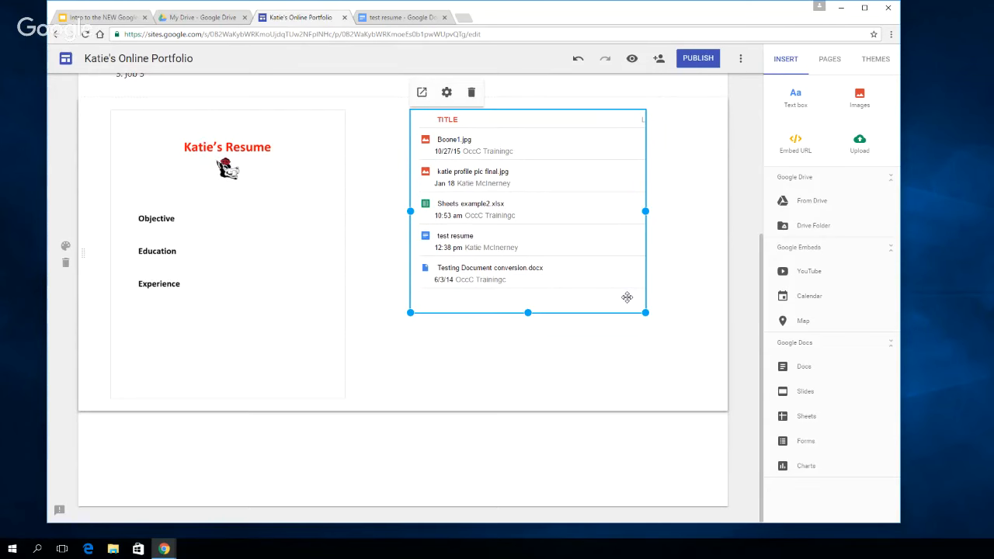
click(495, 447)
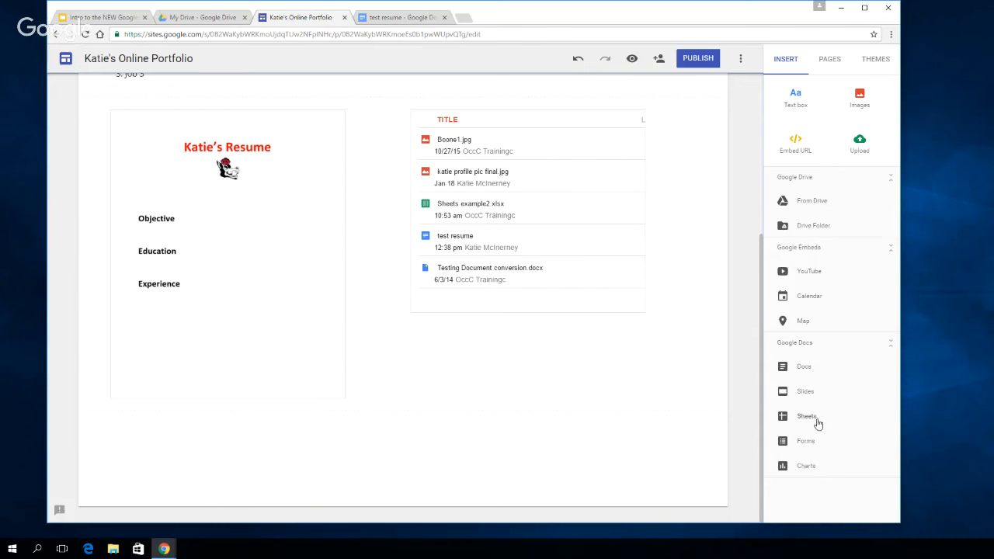
click(812, 468)
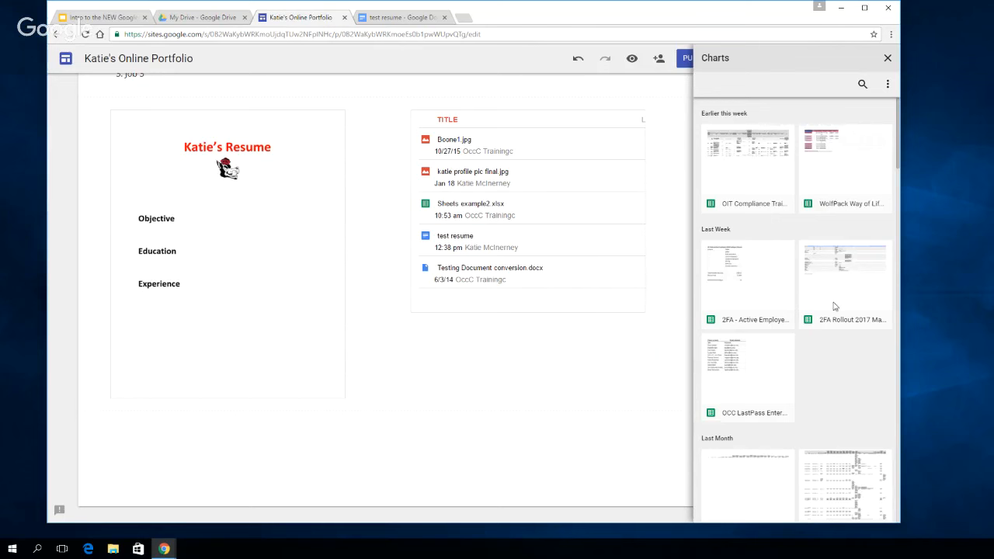
scroll(836, 312, down, 3)
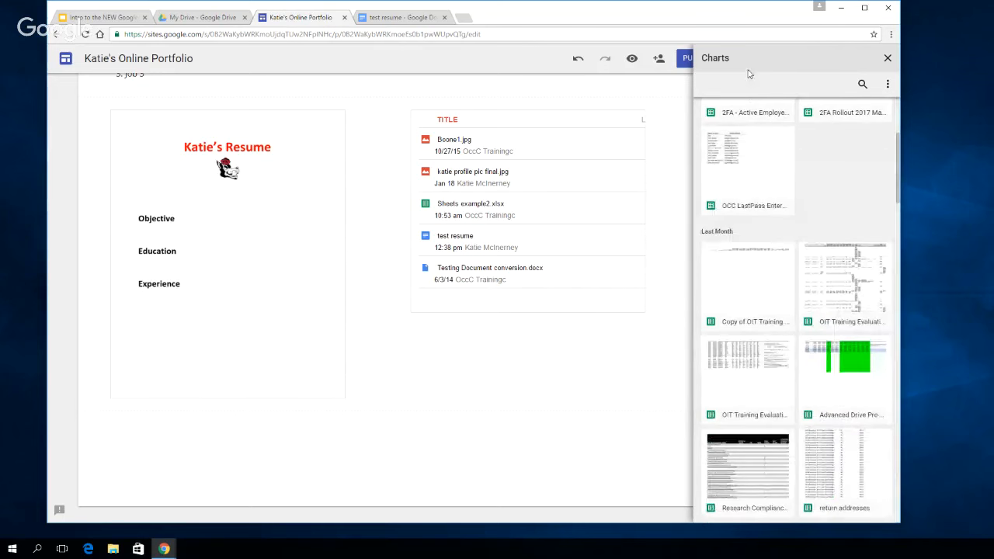
click(861, 84)
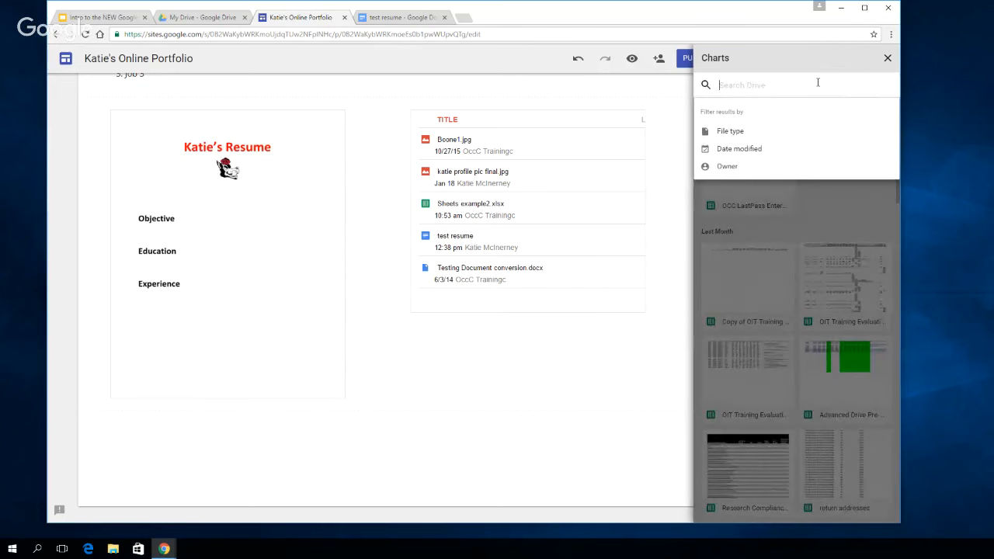
text(test)
key(Return)
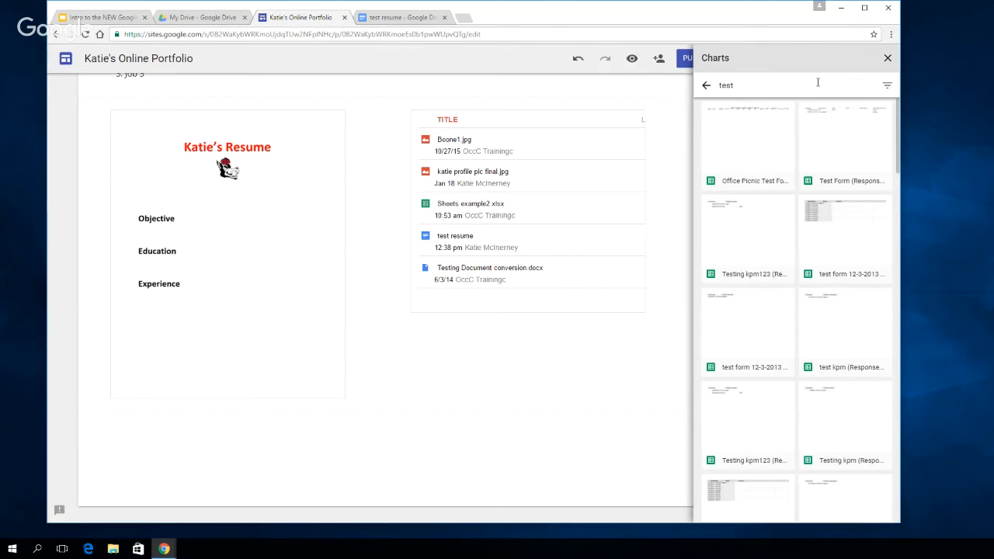
Insert the TShirt Color Count pie chart from the test sheet dated 2-4-2016 below the resume
scroll(849, 188, down, 2)
scroll(850, 188, down, 1)
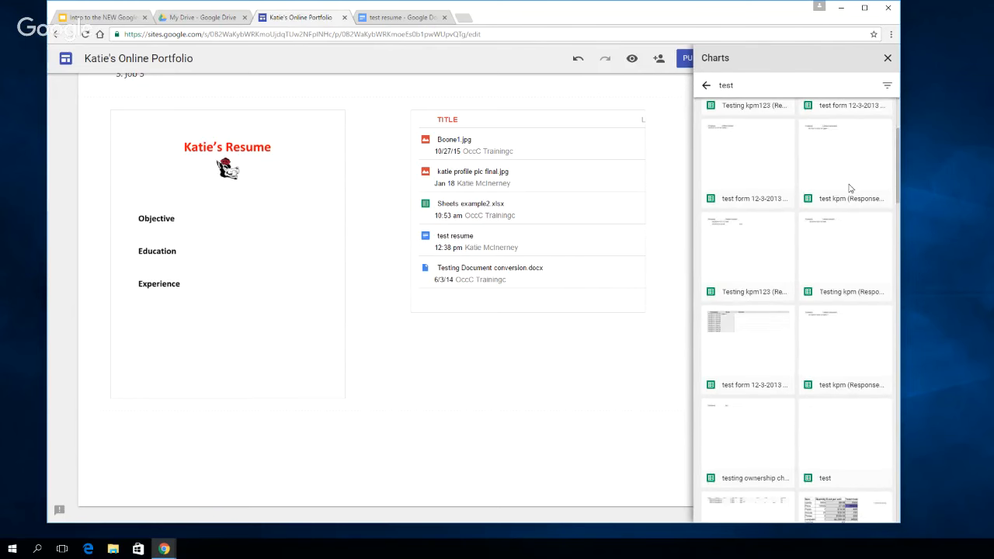
scroll(849, 189, down, 5)
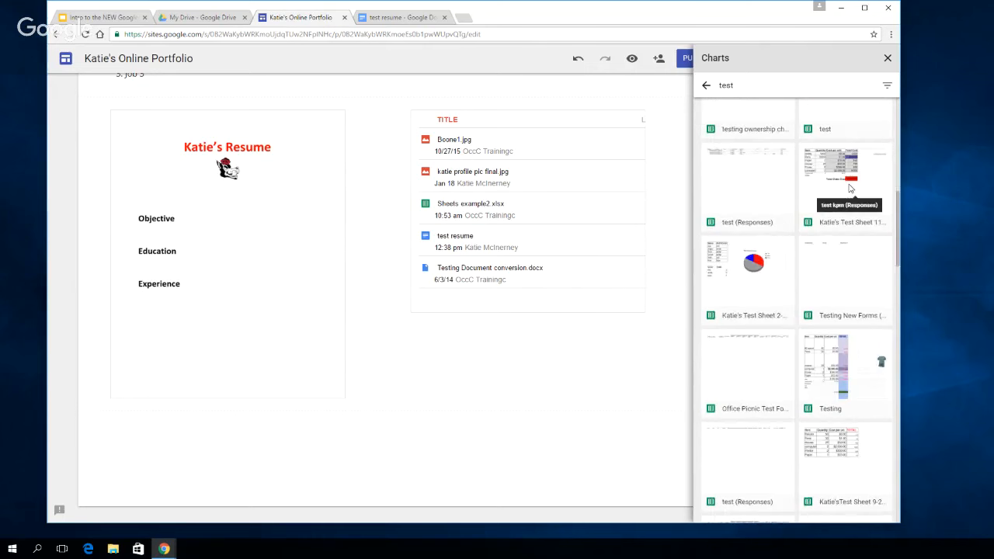
click(758, 271)
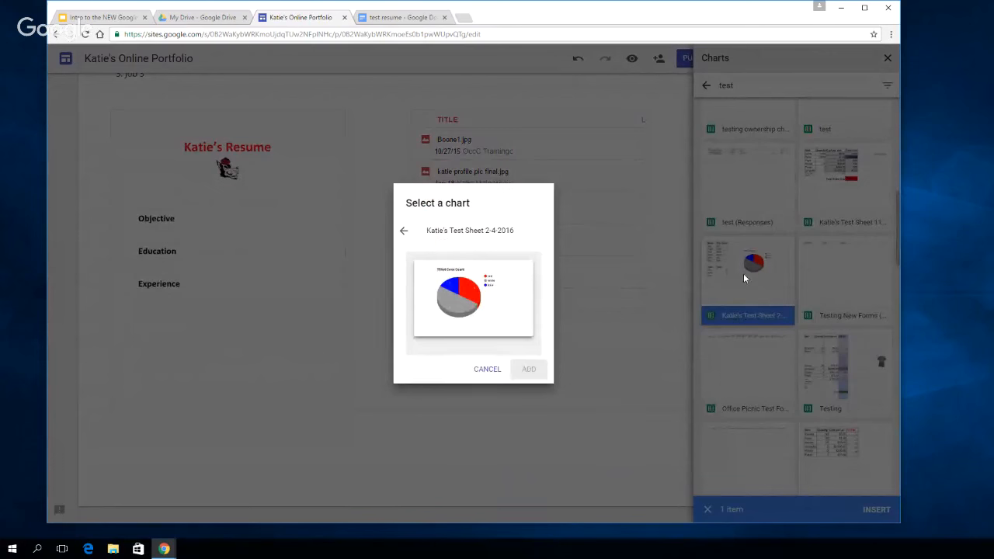
click(474, 299)
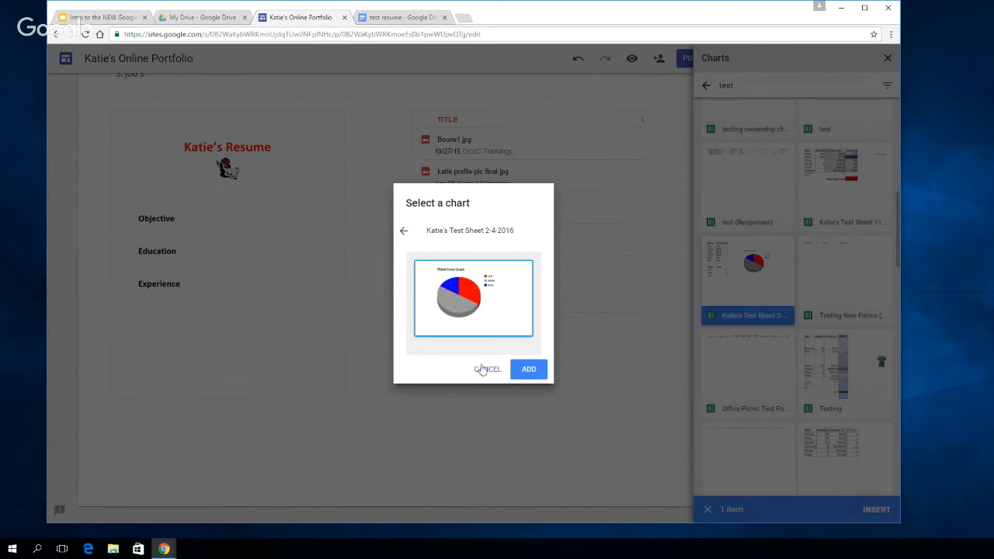
click(529, 370)
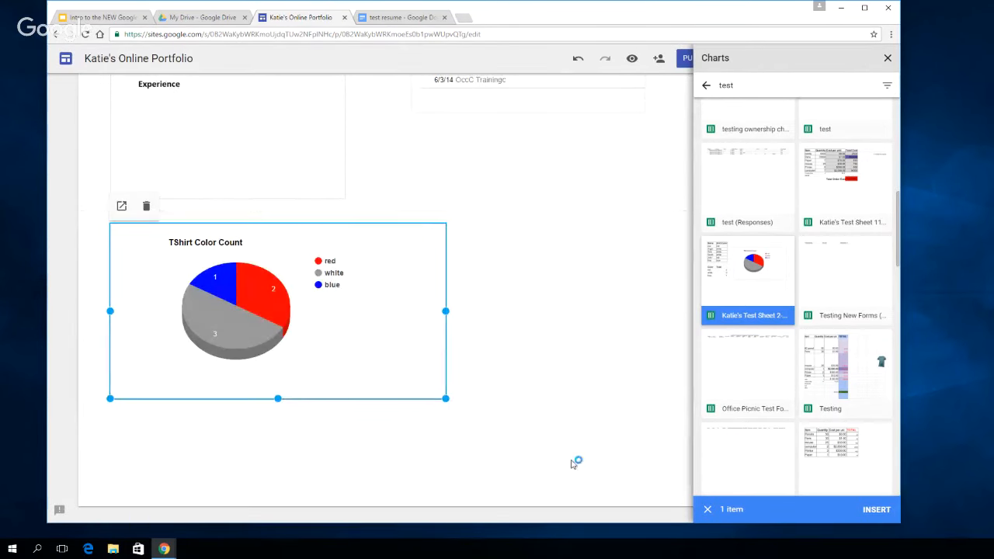
Open the Contact Information page for editing and change its header type to Banner
click(888, 57)
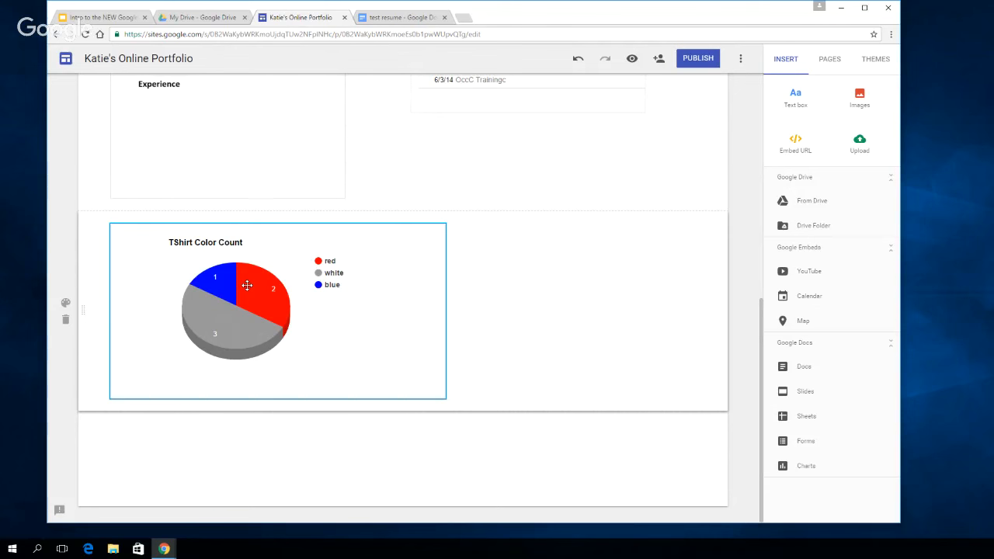
scroll(605, 266, up, 6)
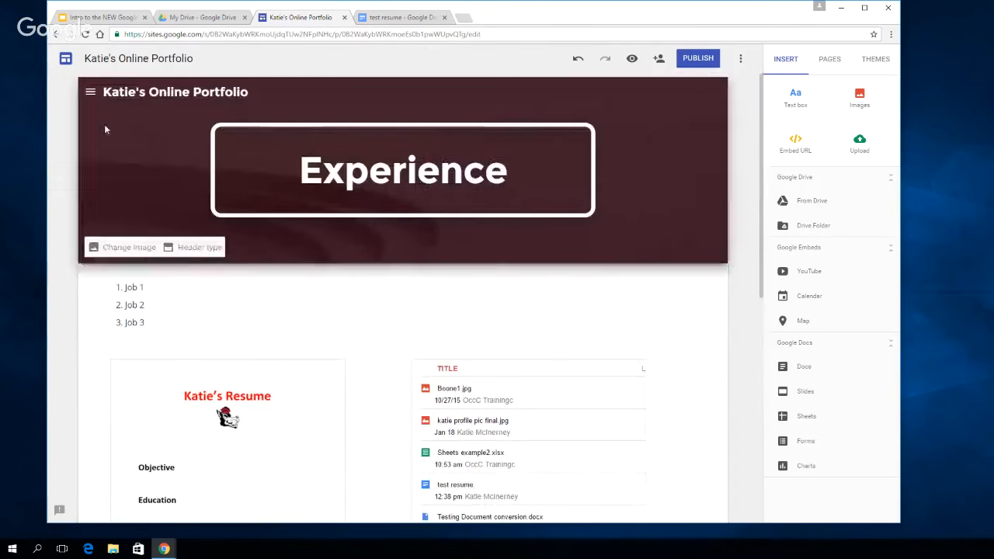
click(91, 93)
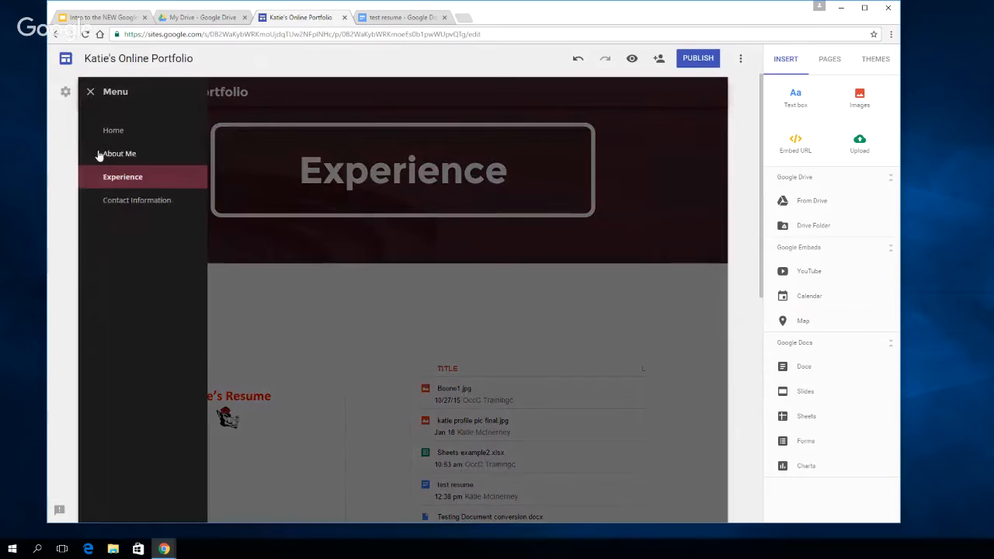
click(127, 203)
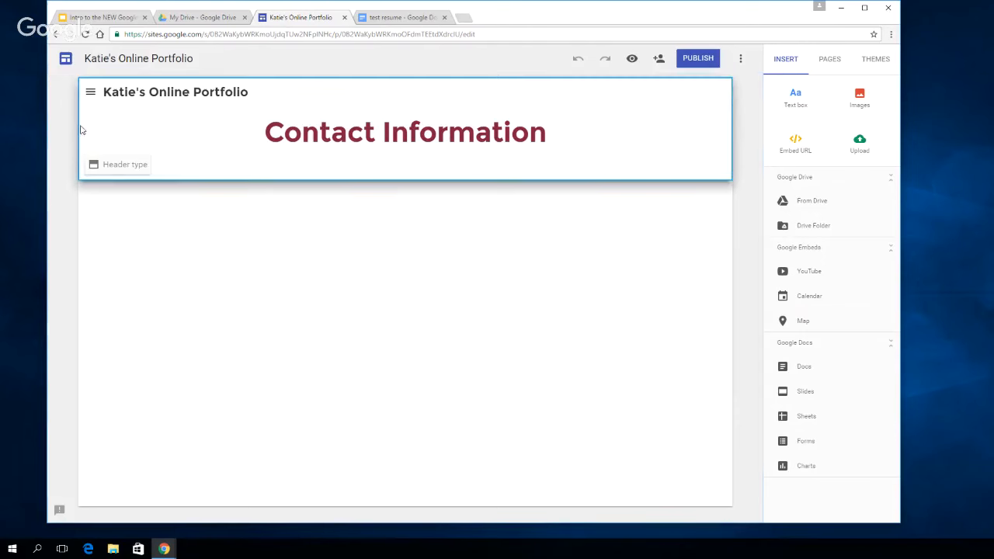
click(117, 163)
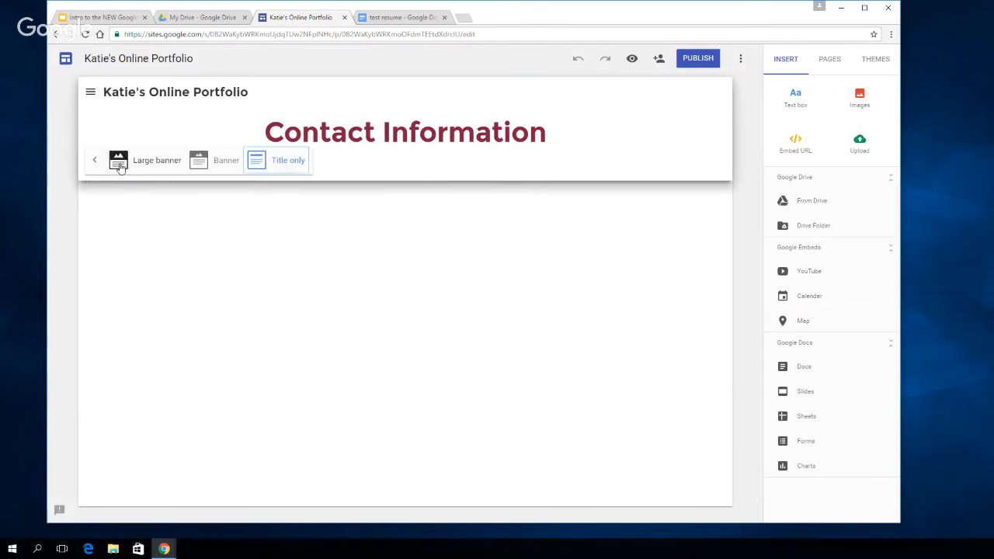
click(222, 162)
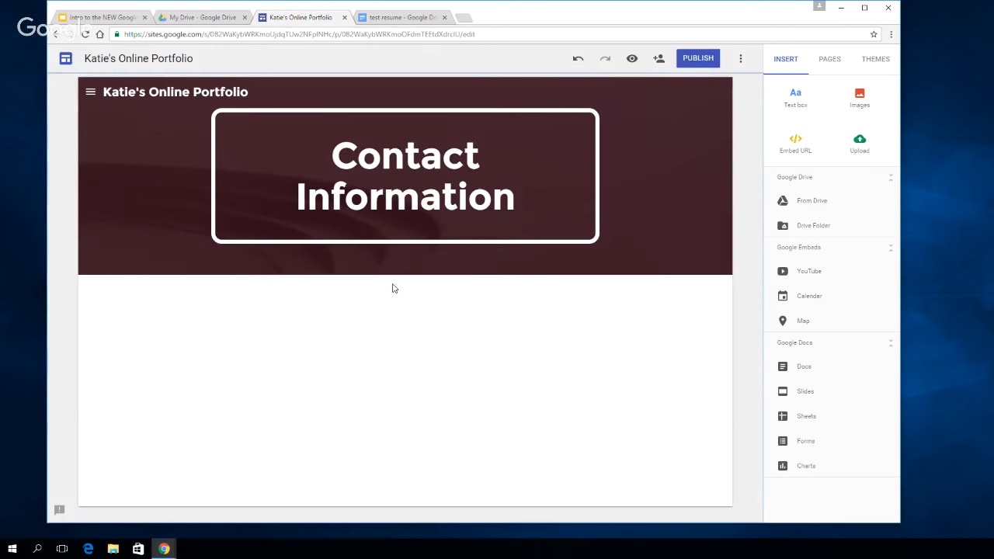
Add a text box below the Contact Information header containing the label "Email:" followed by the contact's e-mail address
click(794, 95)
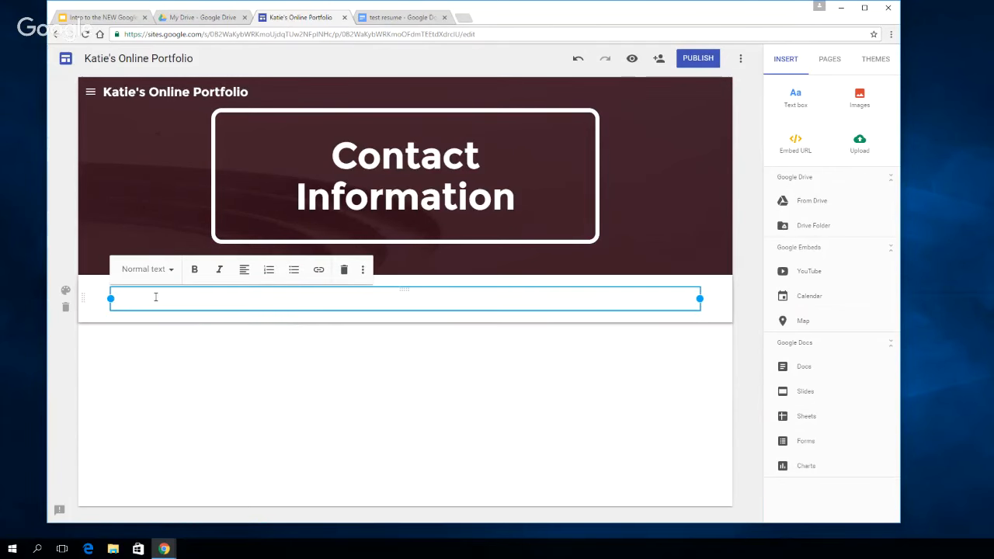
click(201, 328)
Turn the e-mail address after the "Email:" label into a mailto link
click(186, 300)
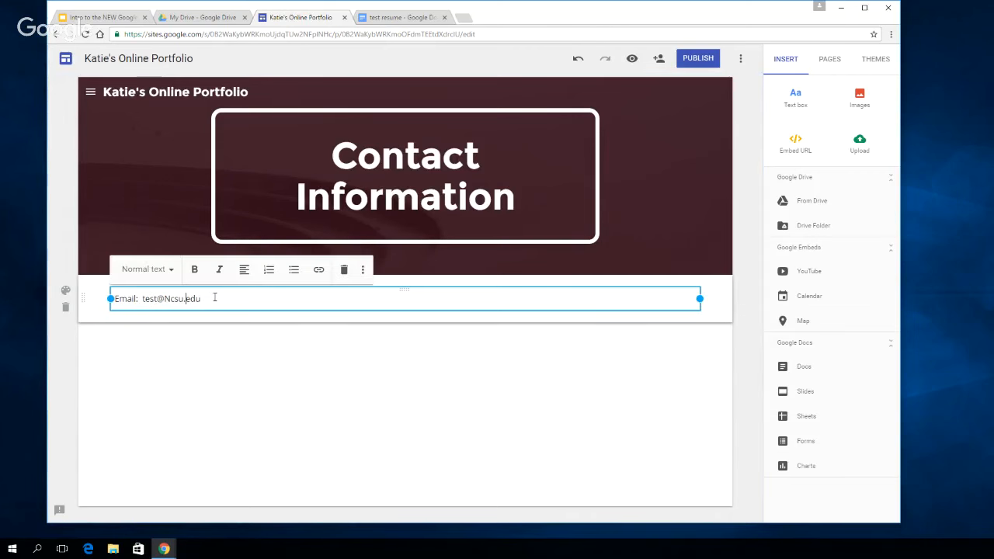
drag(214, 297, 142, 301)
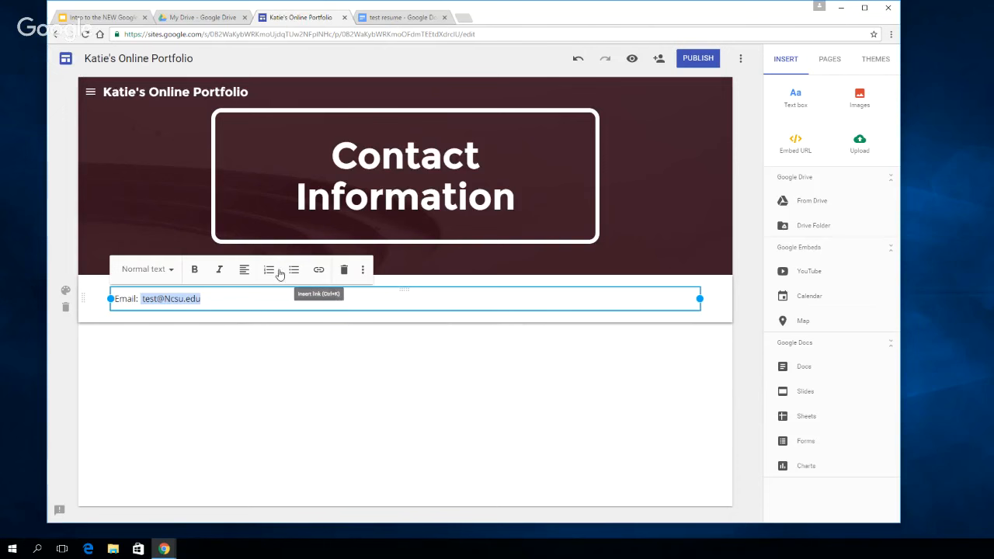
click(319, 270)
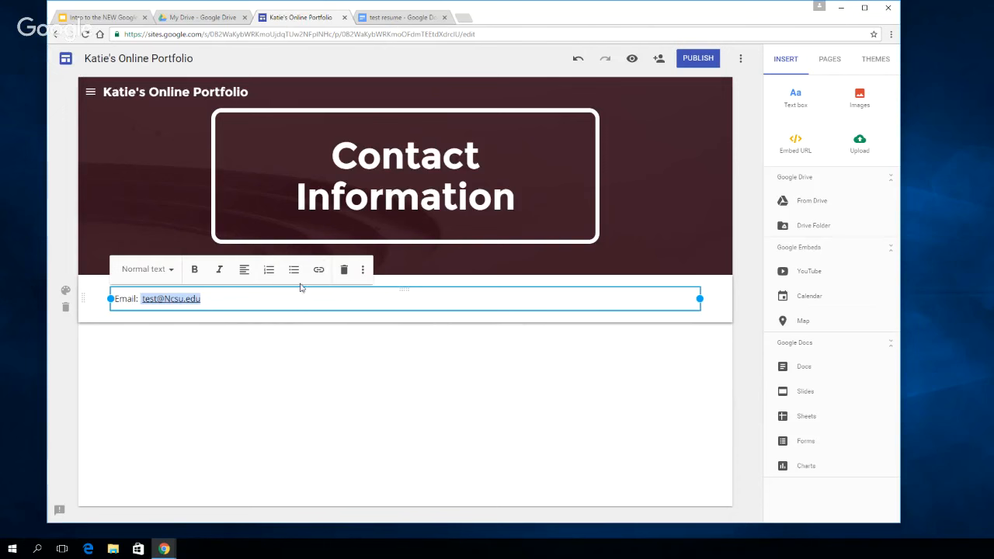
click(184, 299)
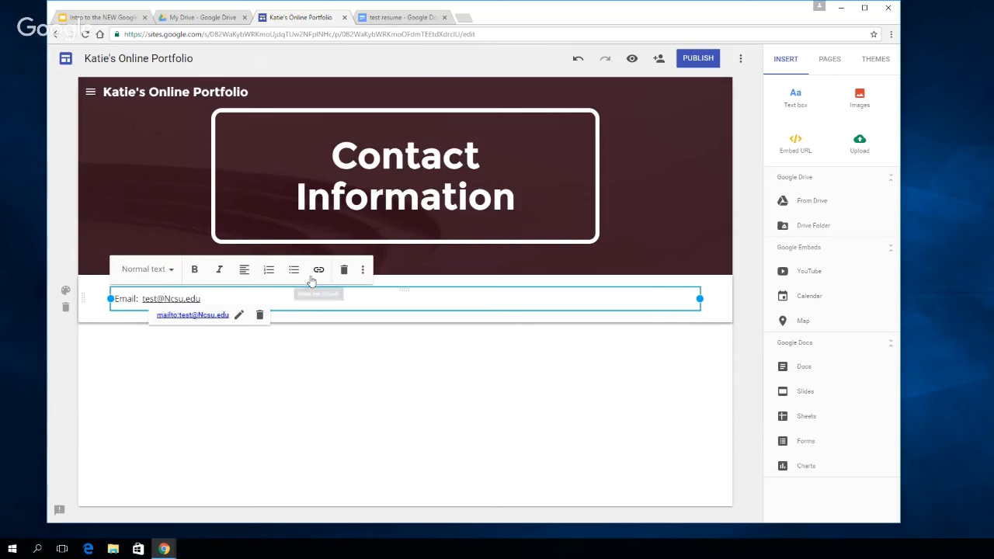
click(314, 333)
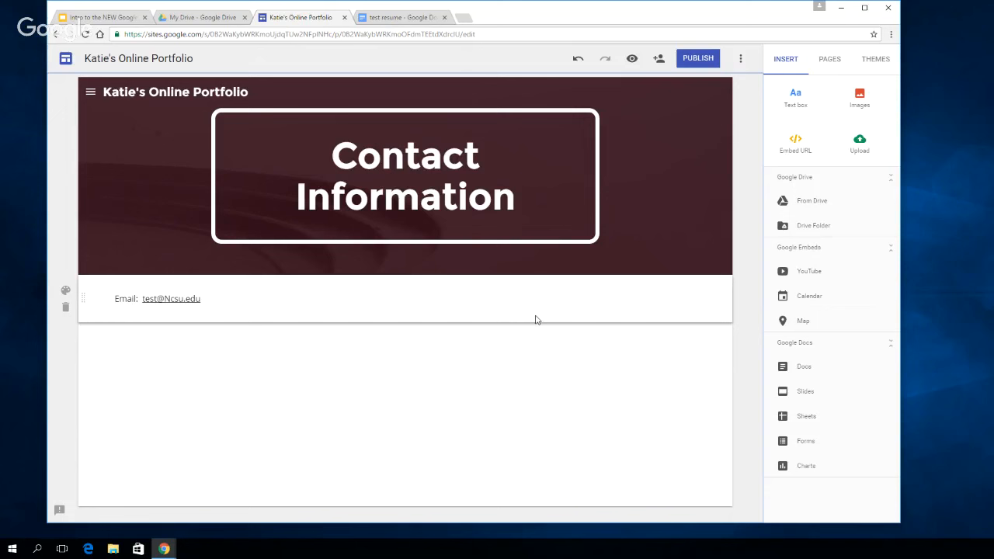
Embed the personal Testing calendar from My calendars below the email line
click(809, 297)
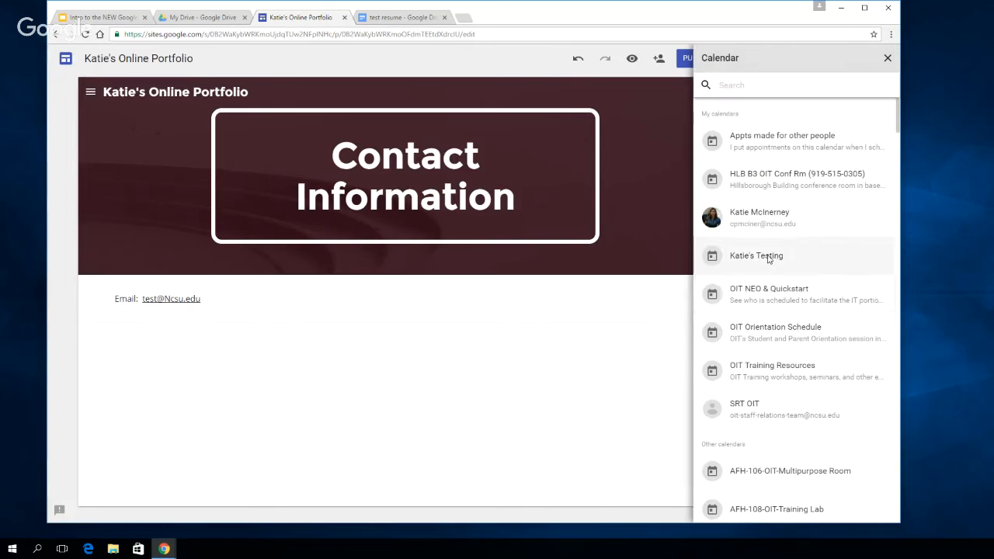
click(767, 259)
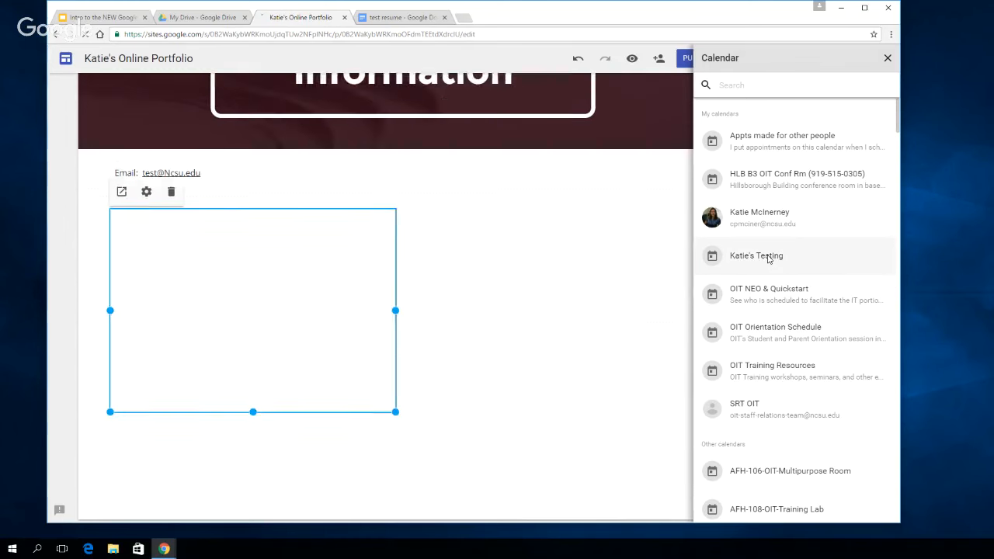
click(888, 58)
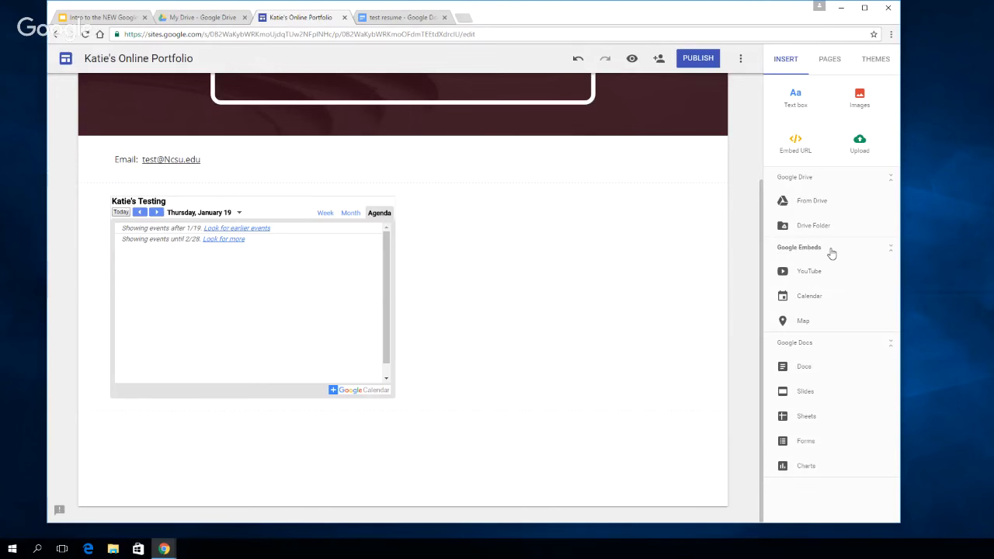
click(812, 297)
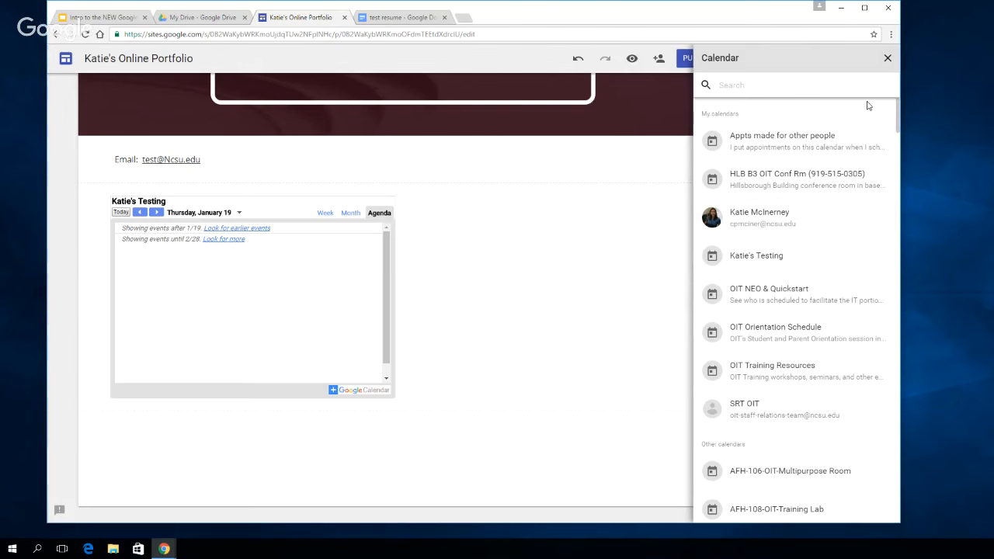
click(887, 58)
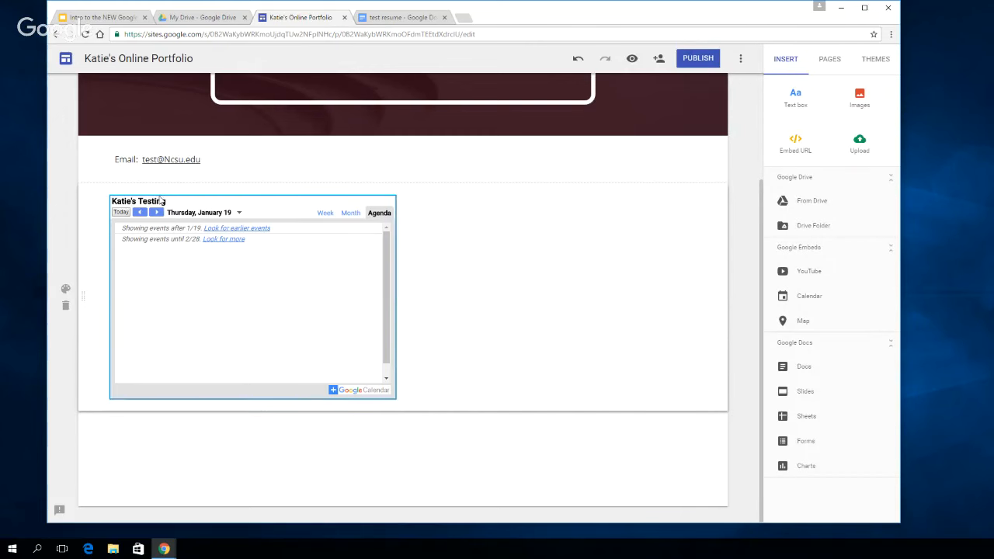
Set the embedded calendar's View Mode to Week in its settings
click(207, 277)
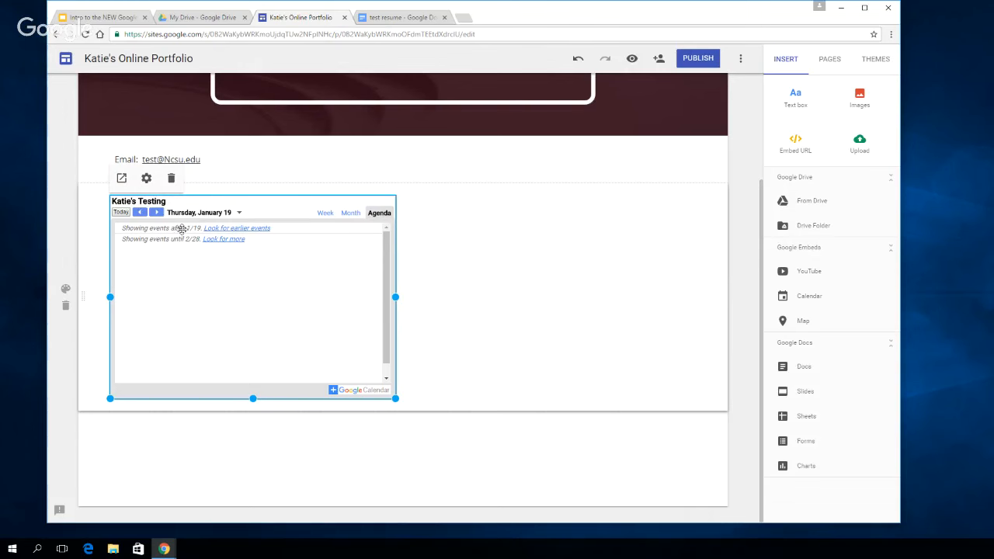
click(146, 178)
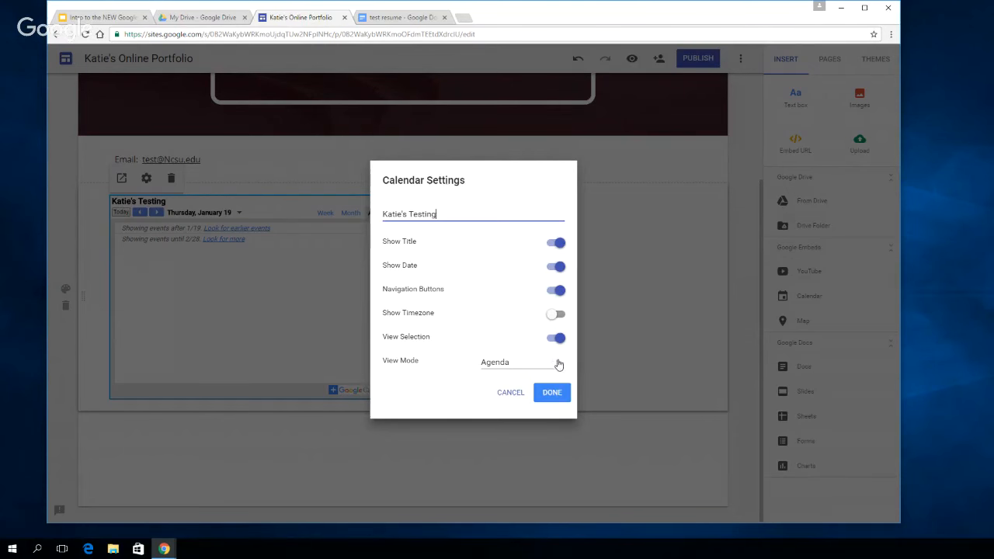
click(557, 363)
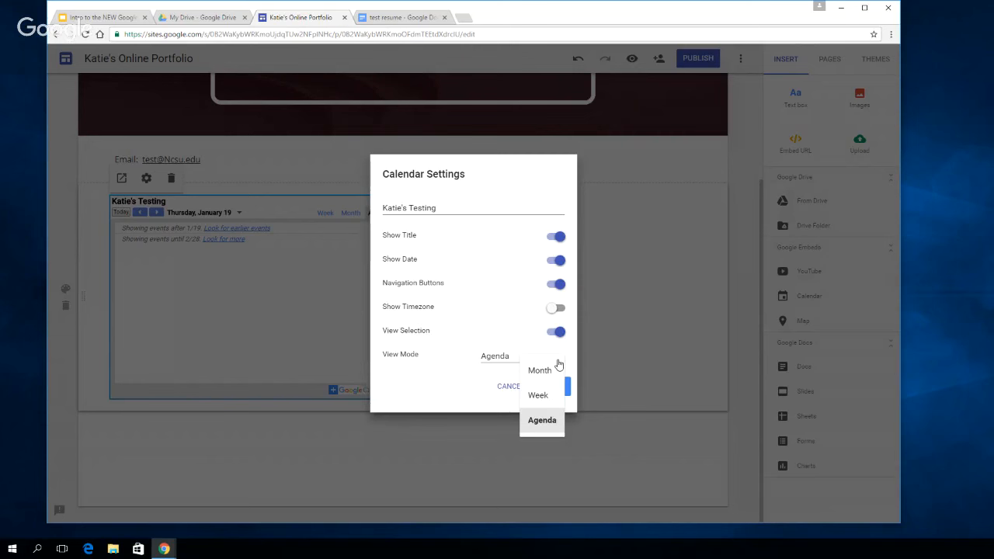
click(544, 397)
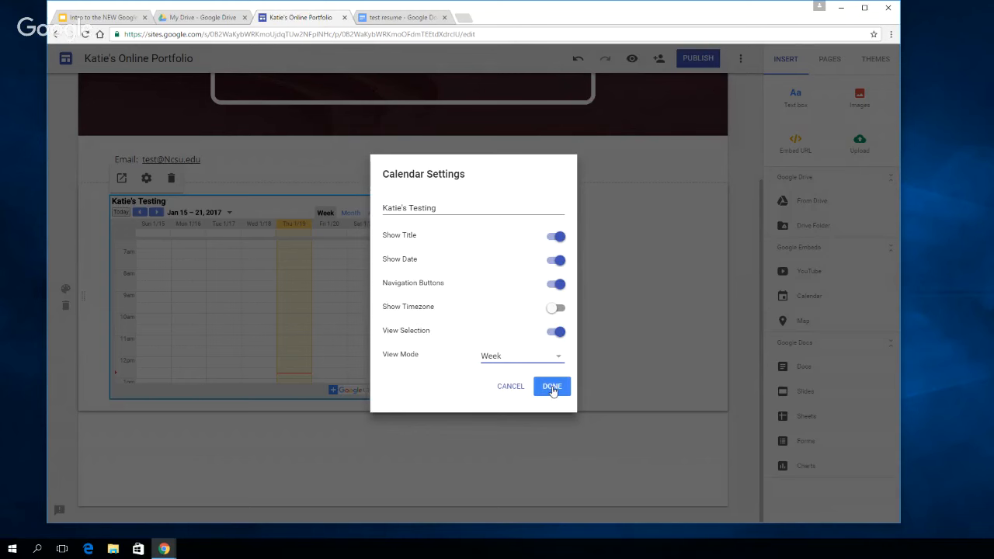
click(552, 387)
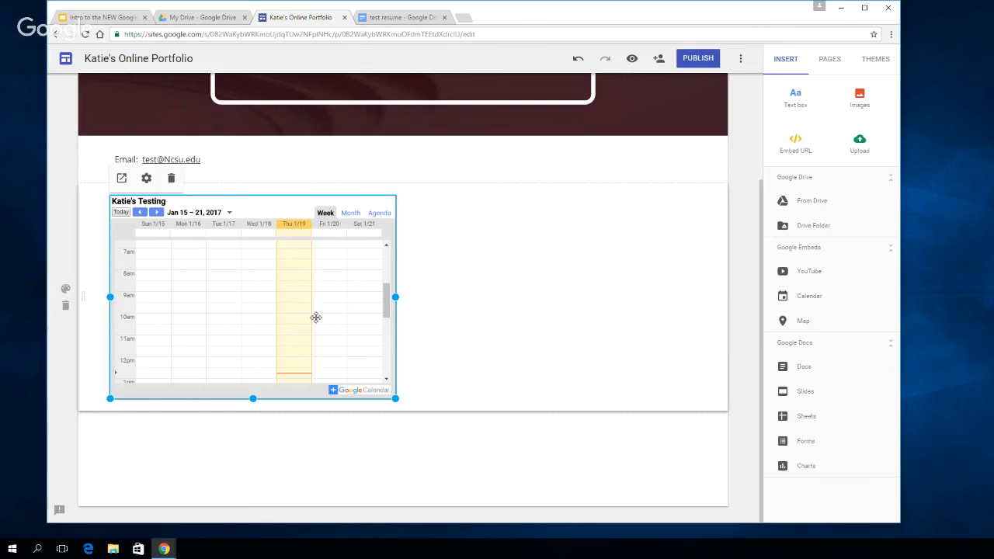
Embed a Google map of Raleigh, NC, United States below the calendar
click(803, 321)
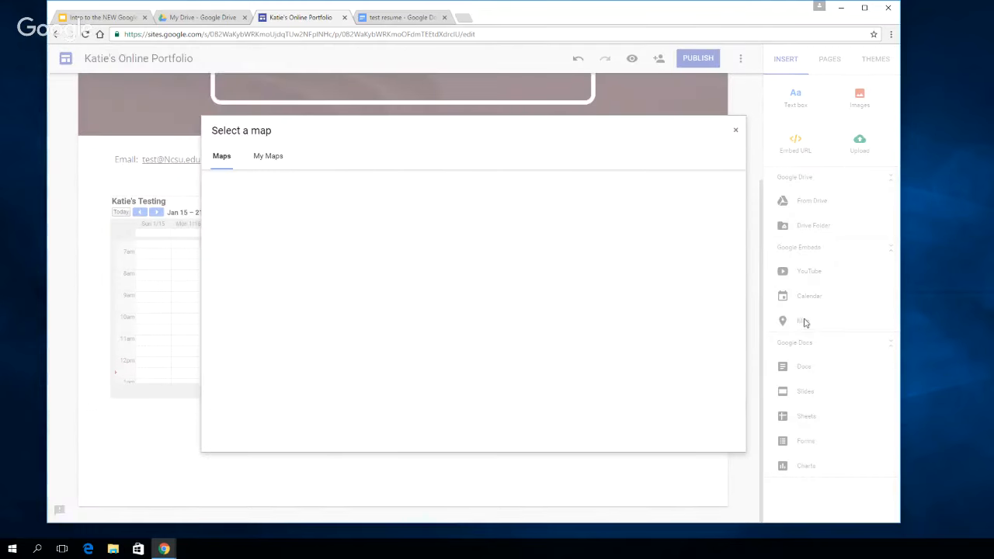
click(247, 183)
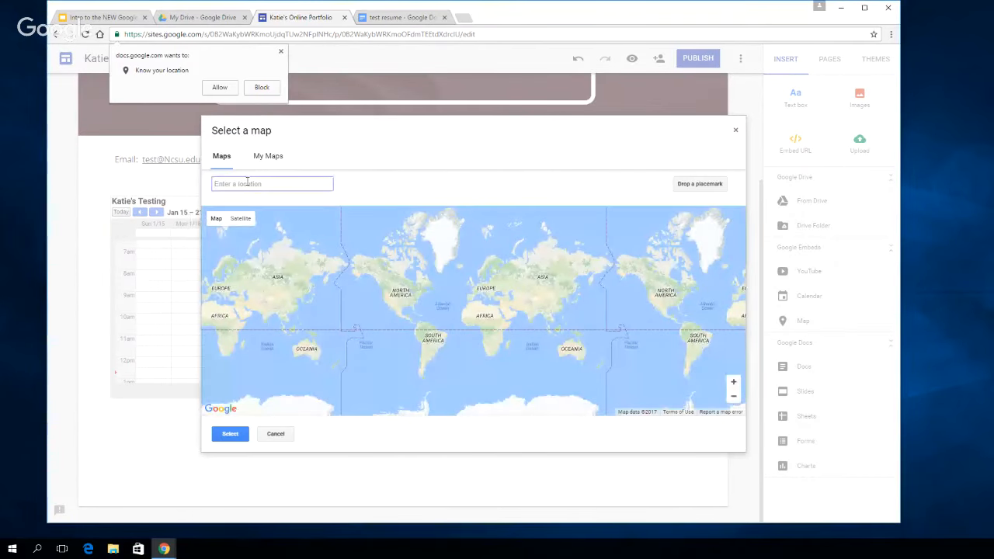
text(Ral)
key(BackSpace)
key(BackSpace)
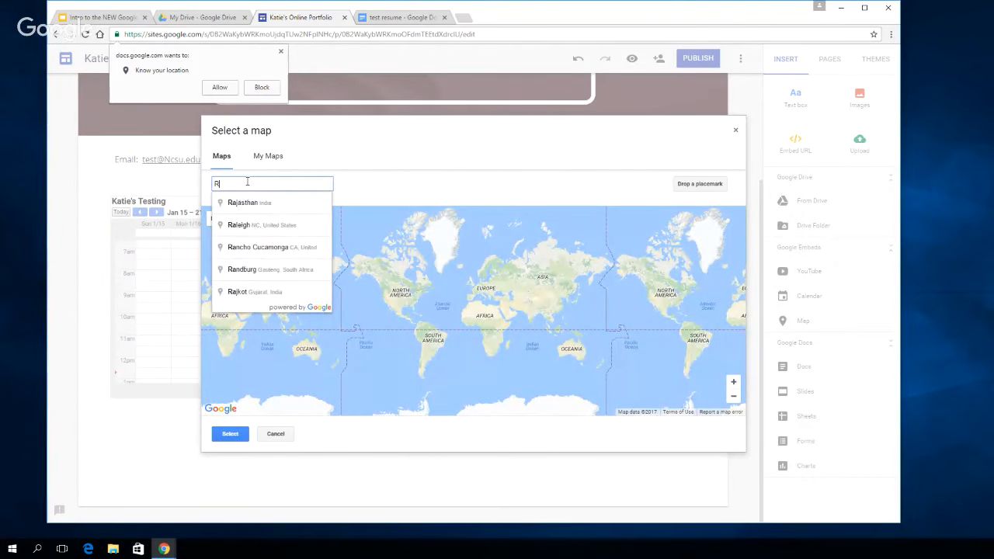
text(aleigh, NC)
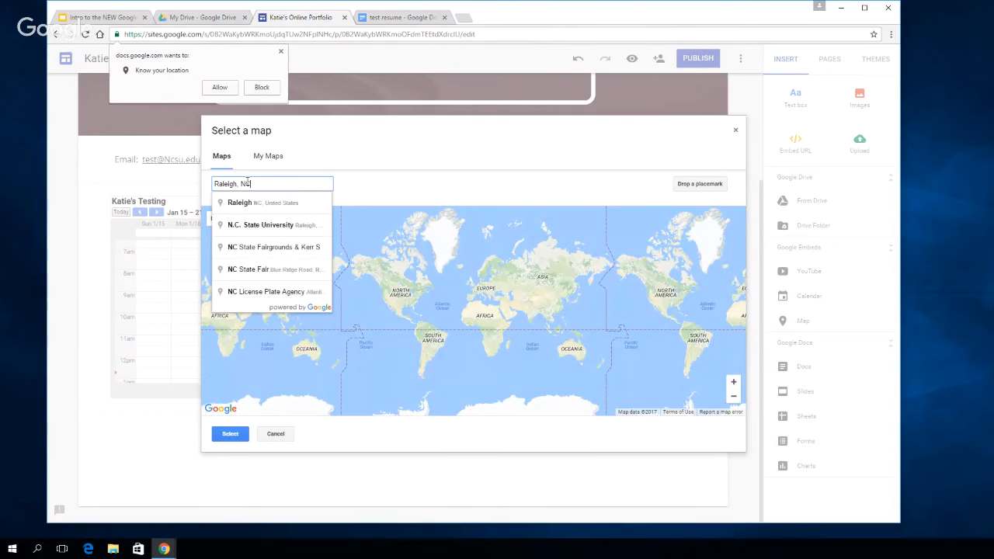
click(259, 203)
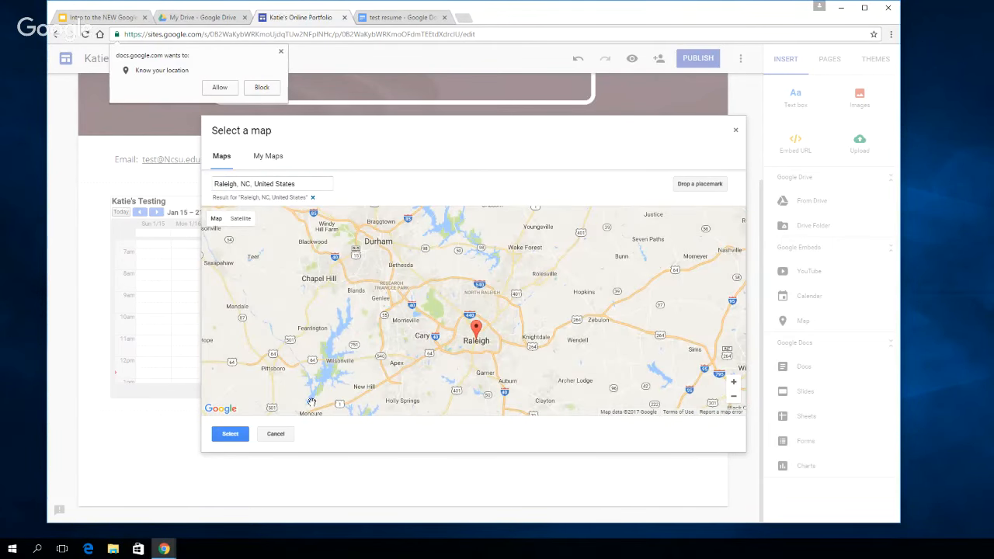
click(231, 437)
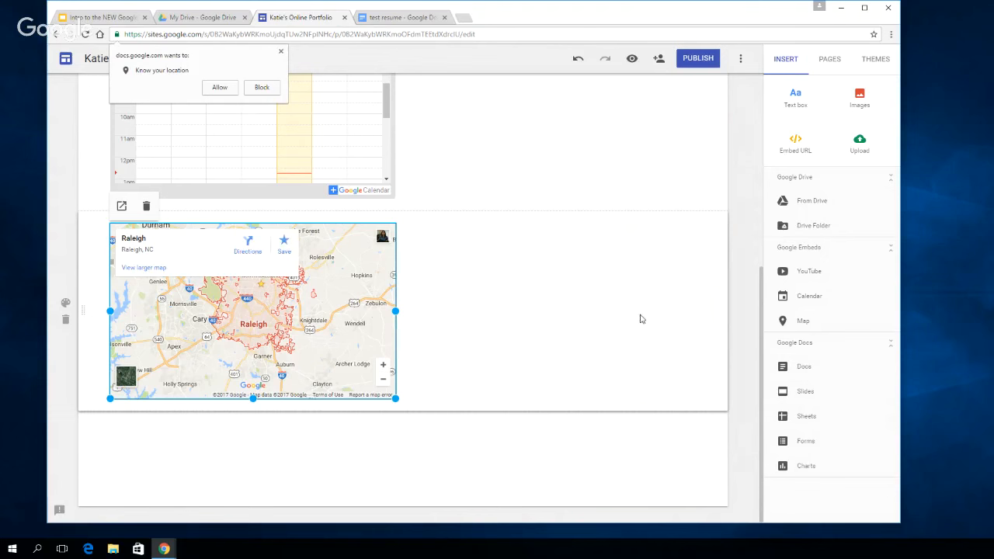
click(567, 334)
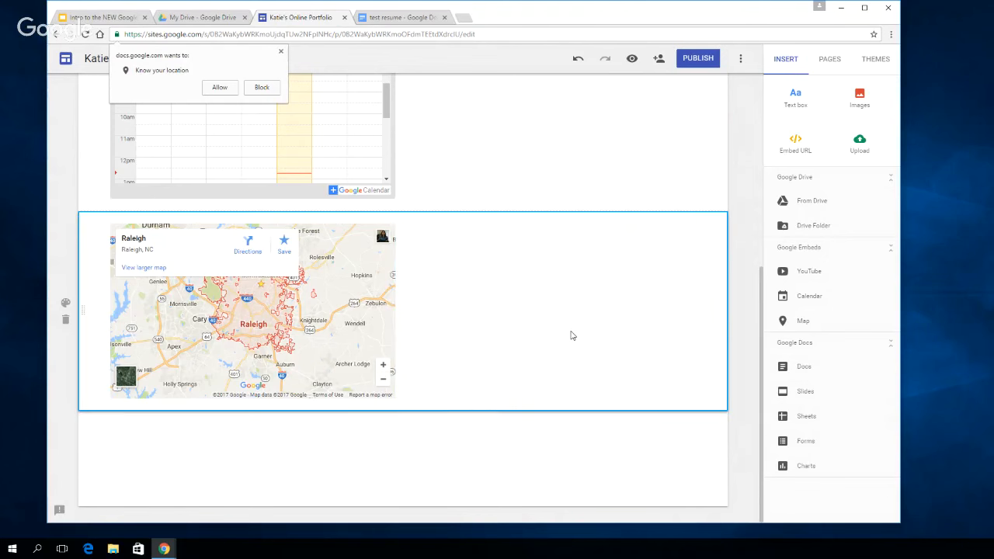
Collapse the Google Drive, Google Embeds and Google Docs groups of insert options
scroll(571, 335, up, 1)
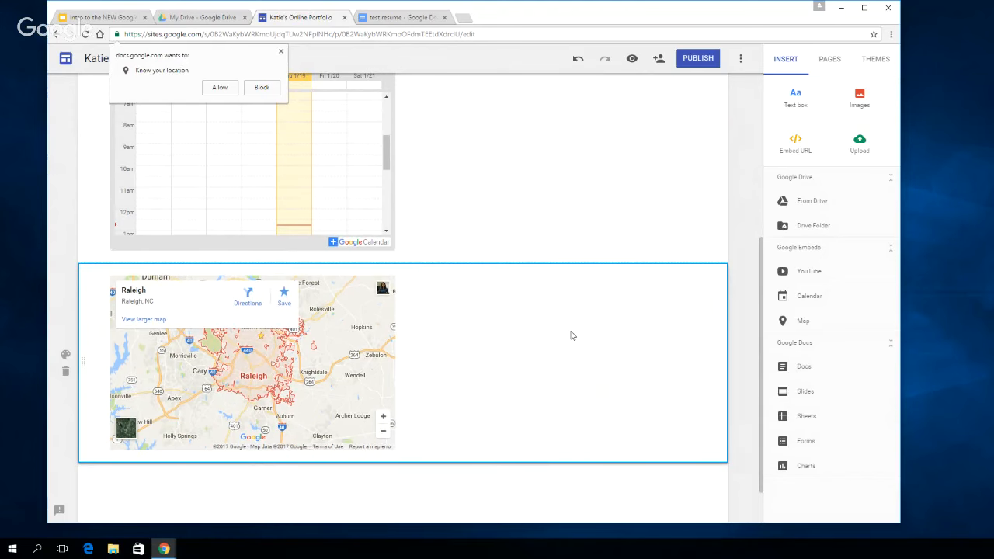
scroll(571, 335, up, 4)
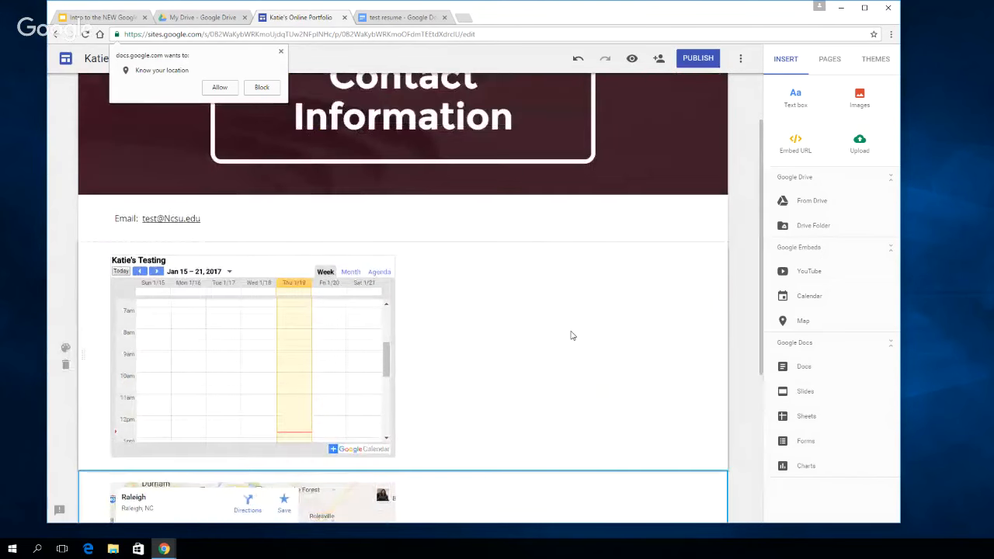
scroll(571, 335, up, 2)
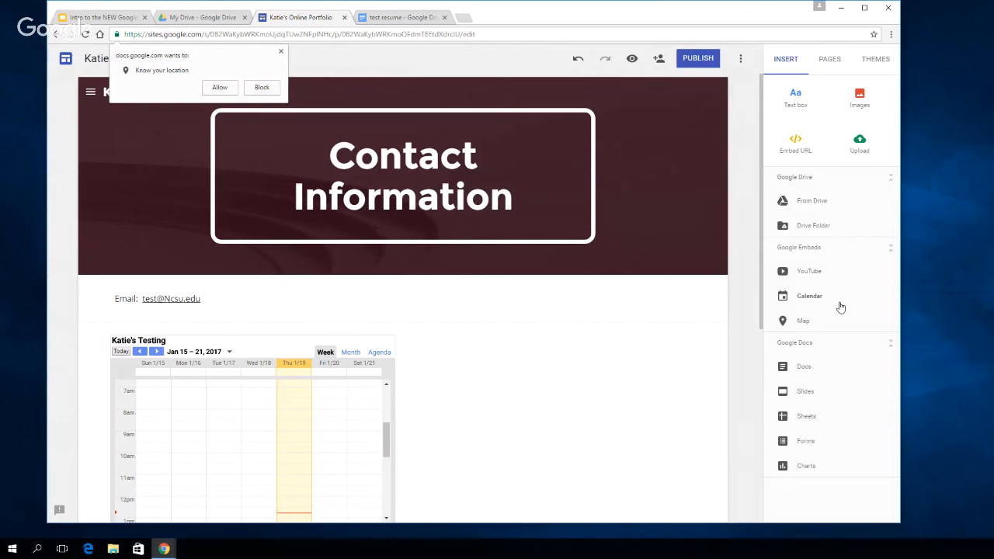
click(889, 179)
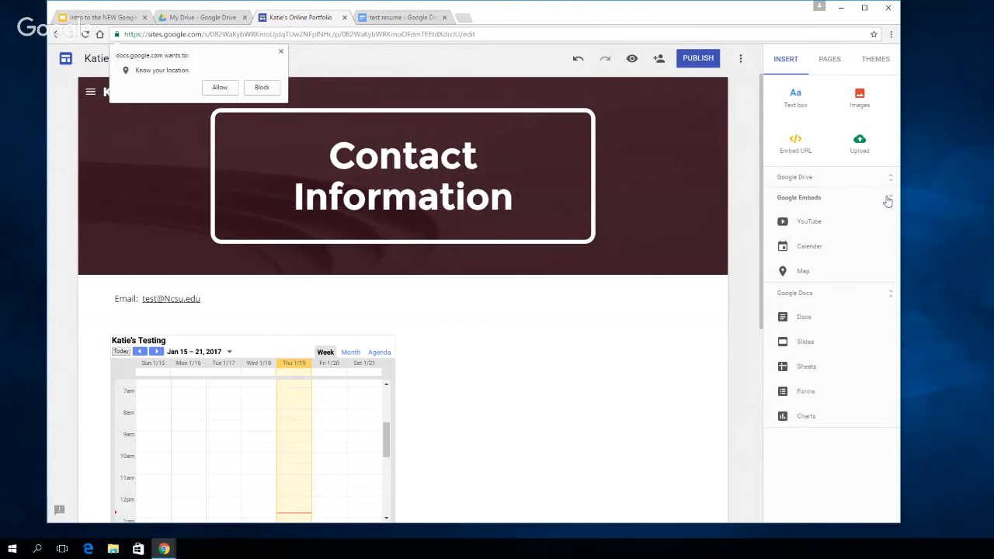
click(889, 198)
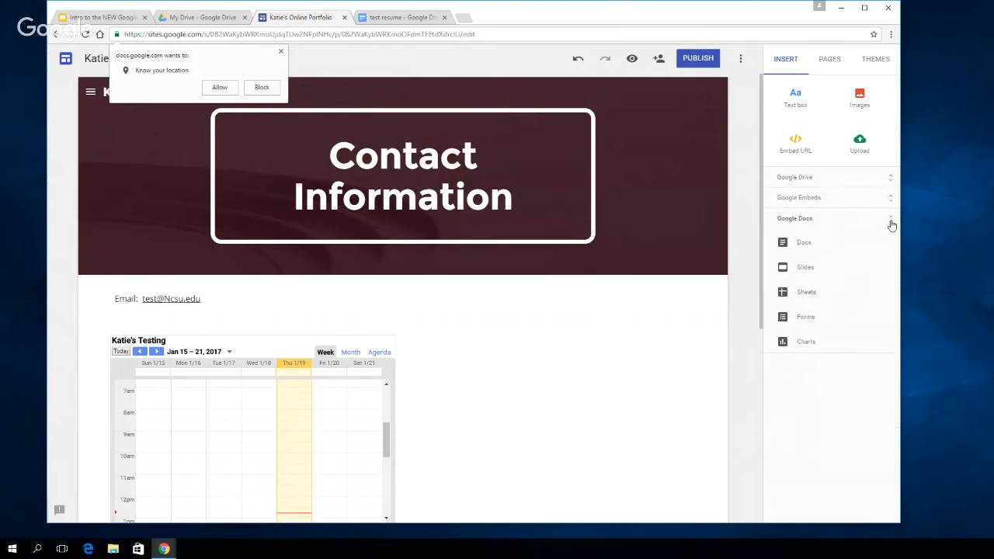
click(890, 220)
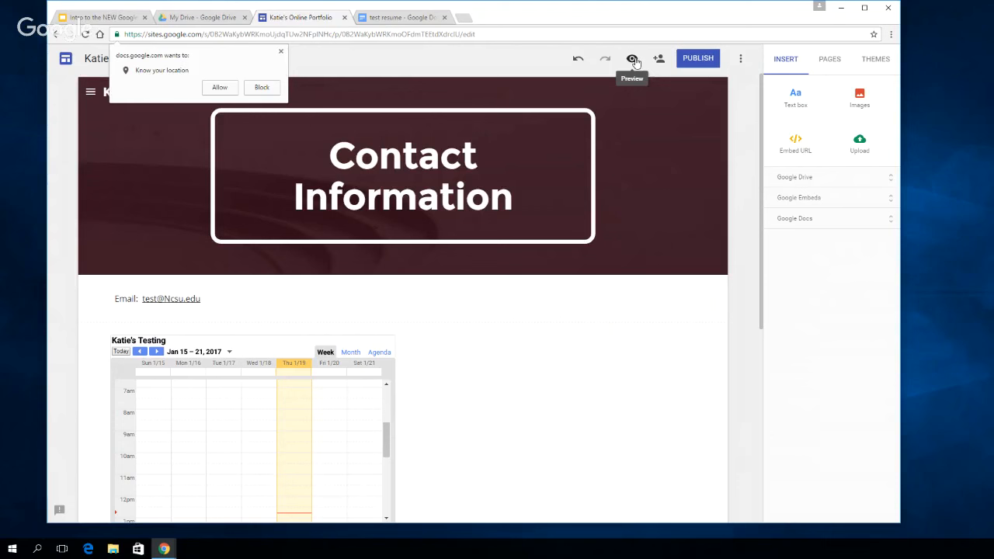
Dismiss the location permission request and preview the Contact Information page from its header to the map
click(282, 52)
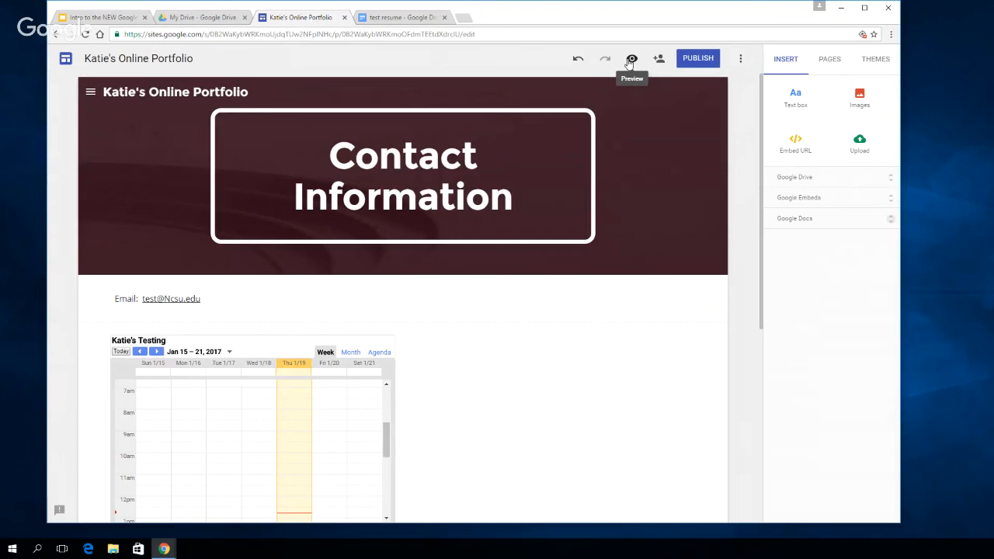
click(630, 62)
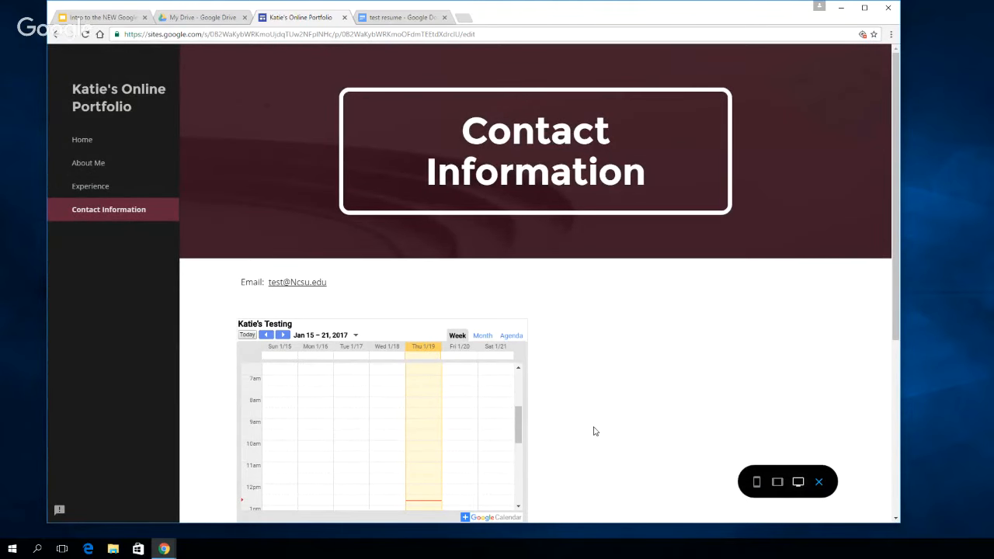
scroll(594, 431, down, 3)
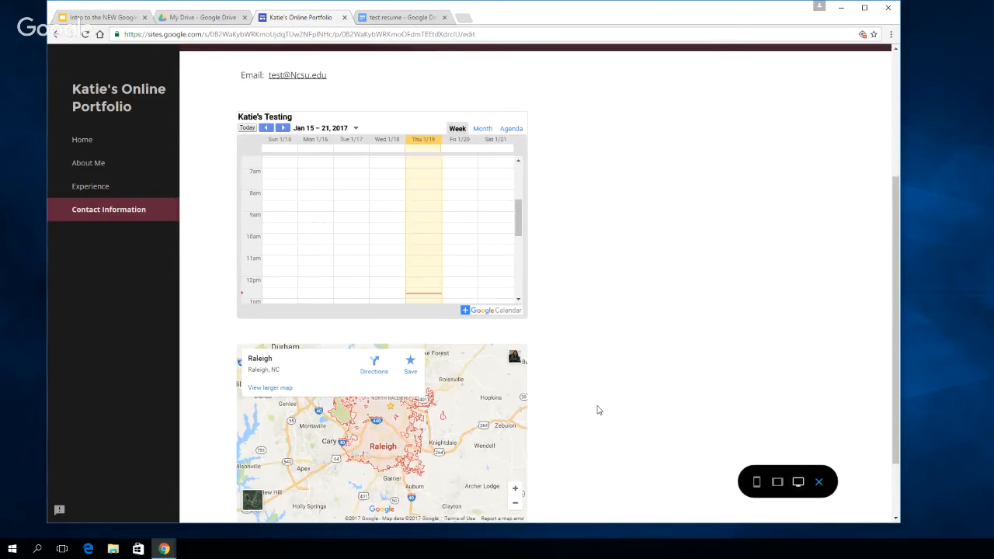
scroll(599, 410, down, 2)
scroll(426, 160, up, 1)
scroll(684, 182, up, 1)
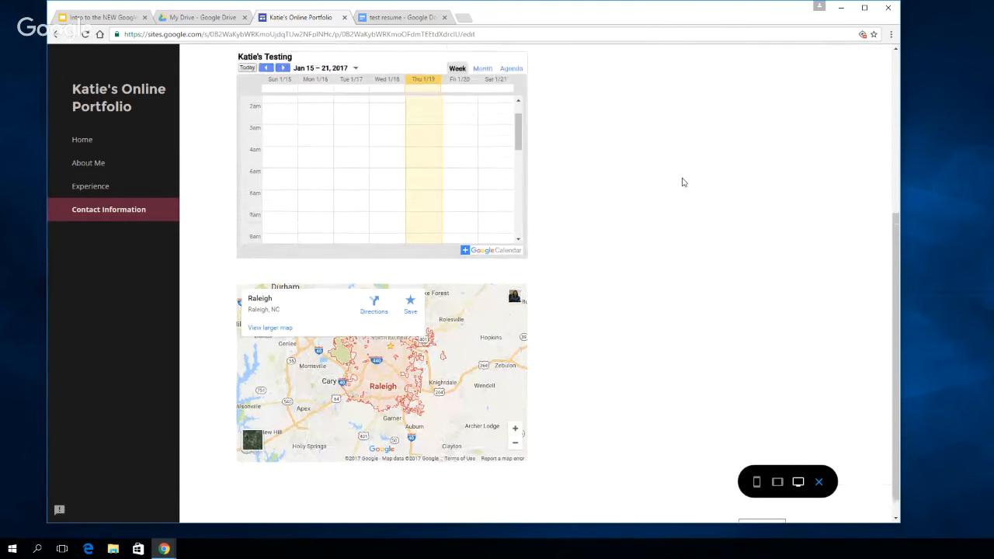
scroll(684, 182, up, 2)
Switch the previewed calendar to Month view and browse ahead to March 2017 and back to January 2017
click(482, 252)
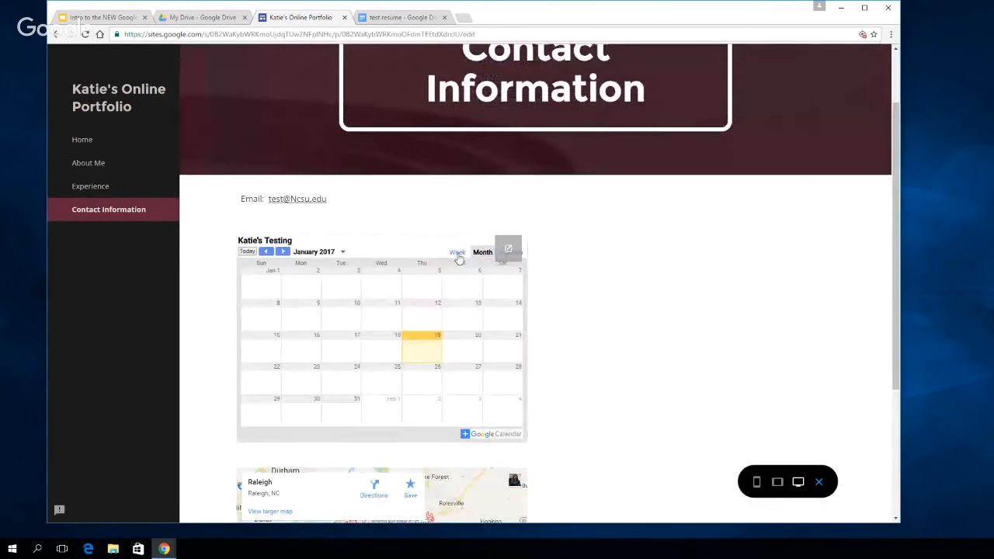
click(283, 252)
click(283, 252)
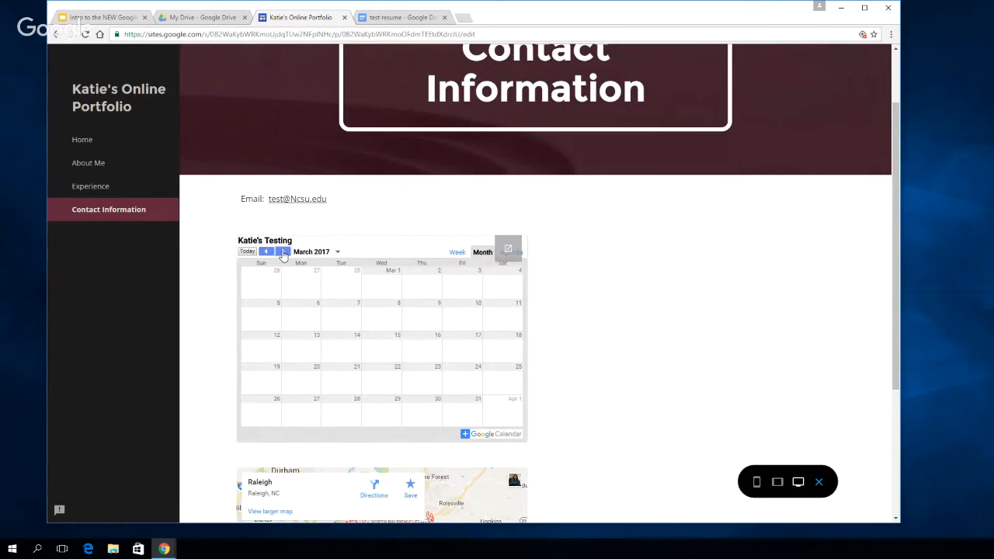
click(267, 253)
click(267, 252)
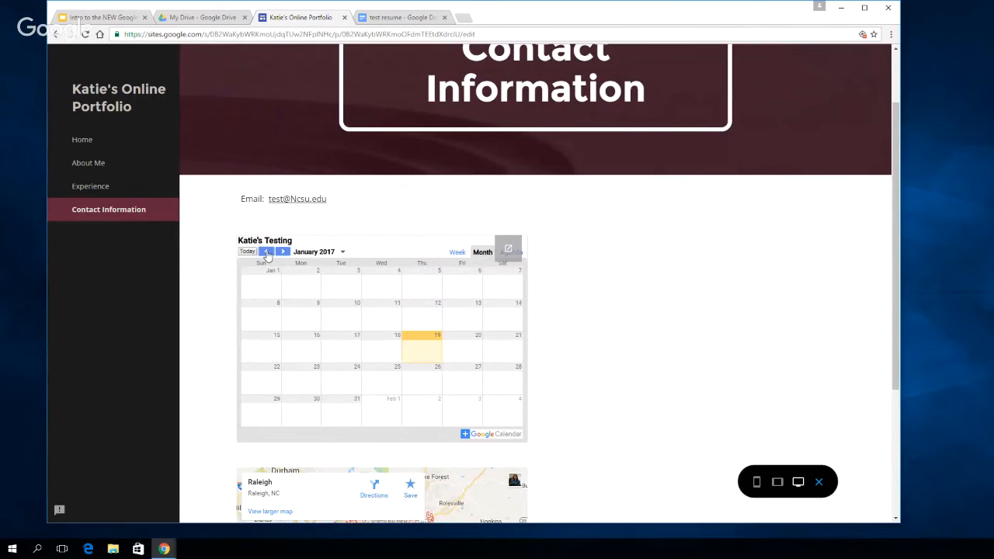
Test the email link in the preview and return to the portfolio's Contact Information page
click(297, 202)
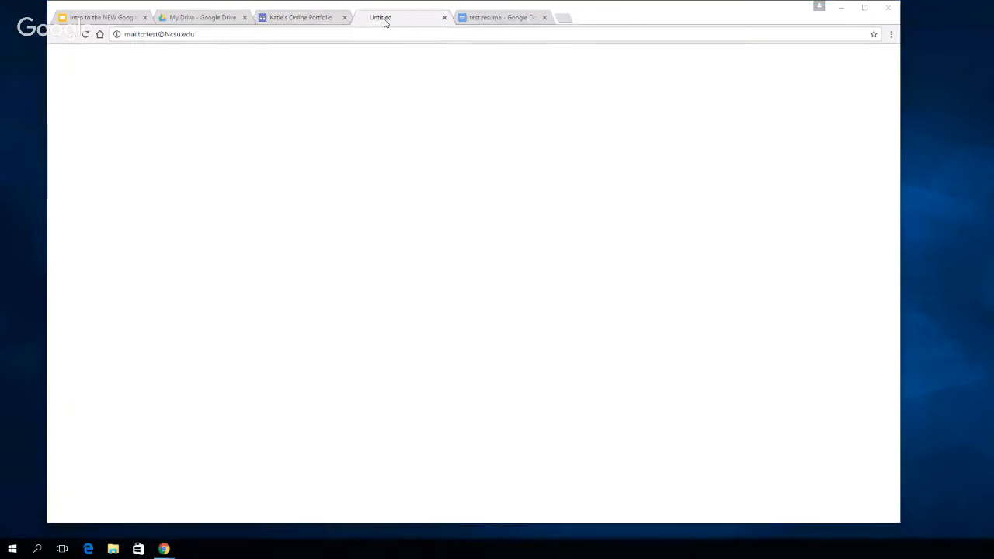
click(293, 18)
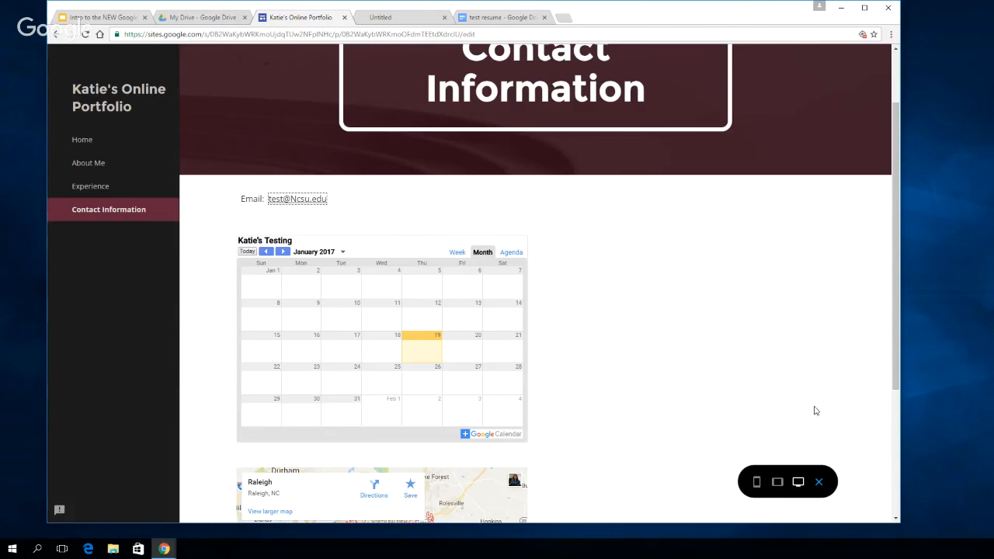
drag(889, 346, 888, 289)
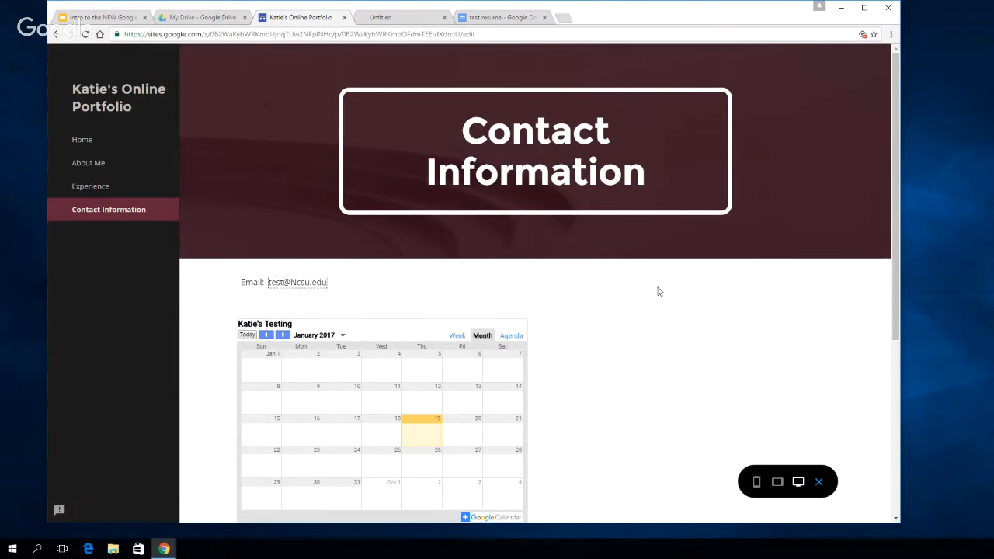
Preview the Contact Information page in the tablet layout and in the phone layout
click(777, 482)
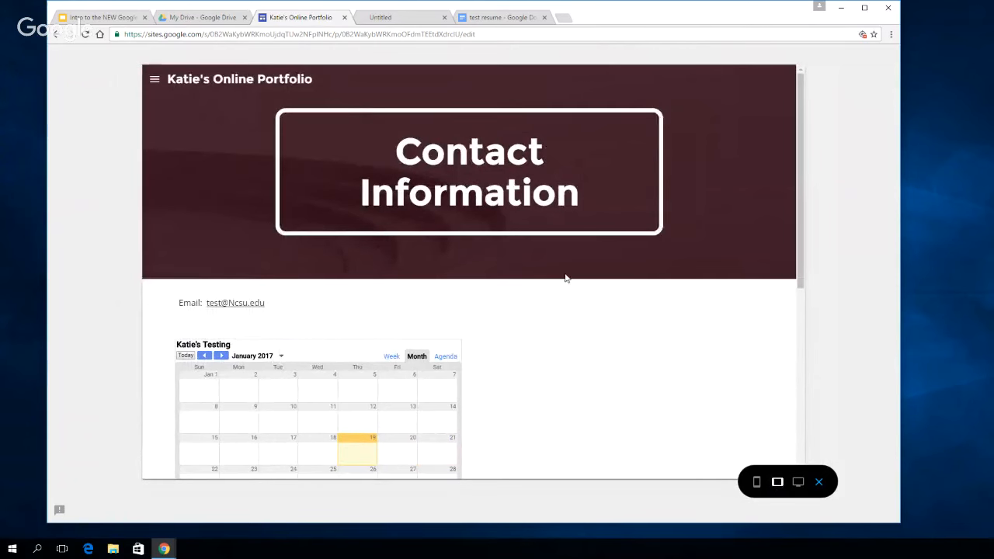
scroll(715, 342, down, 5)
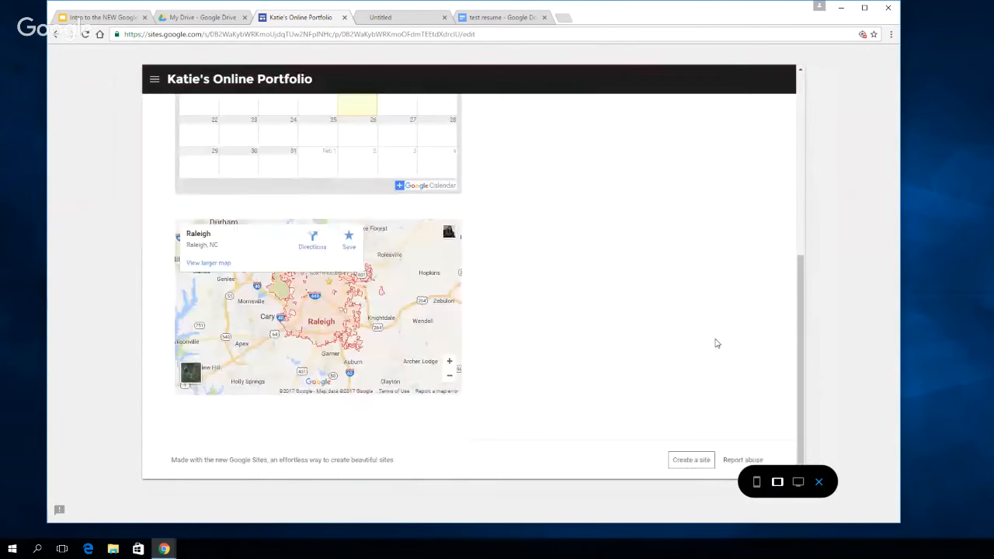
scroll(715, 342, up, 5)
click(757, 482)
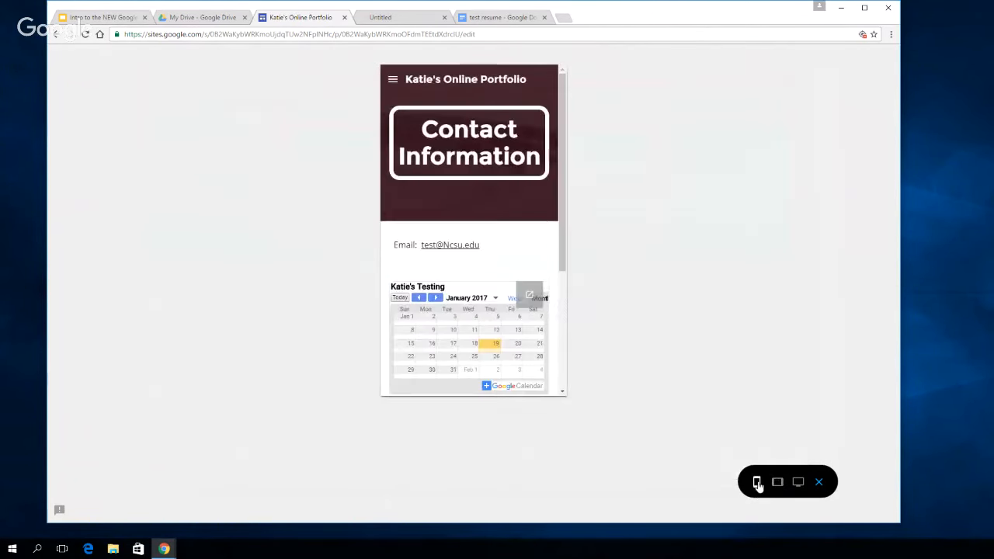
mouse_move(561, 179)
mouse_down()
mouse_move(563, 315)
mouse_move(563, 161)
mouse_up()
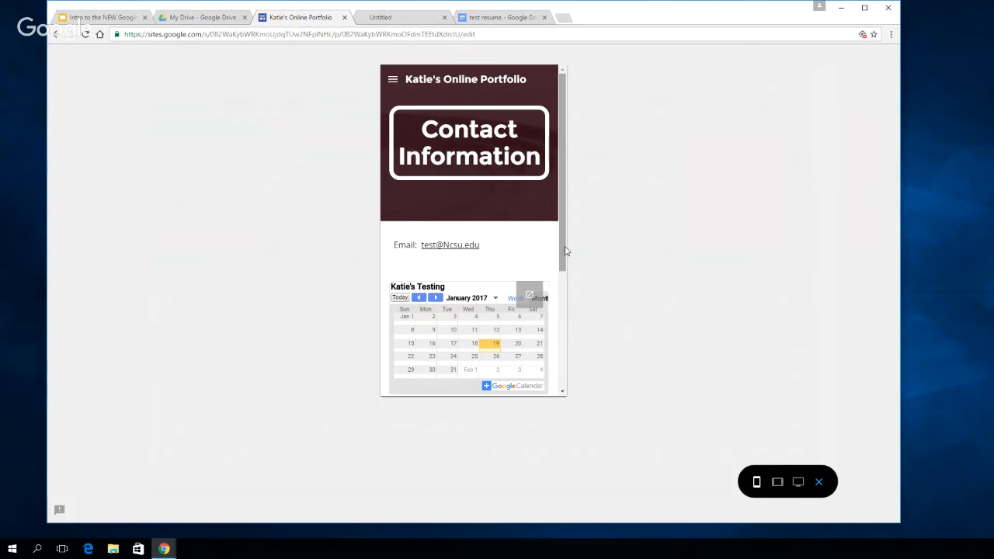
drag(562, 255, 560, 211)
Return the preview to the large-screen layout and exit to the site editor
click(777, 483)
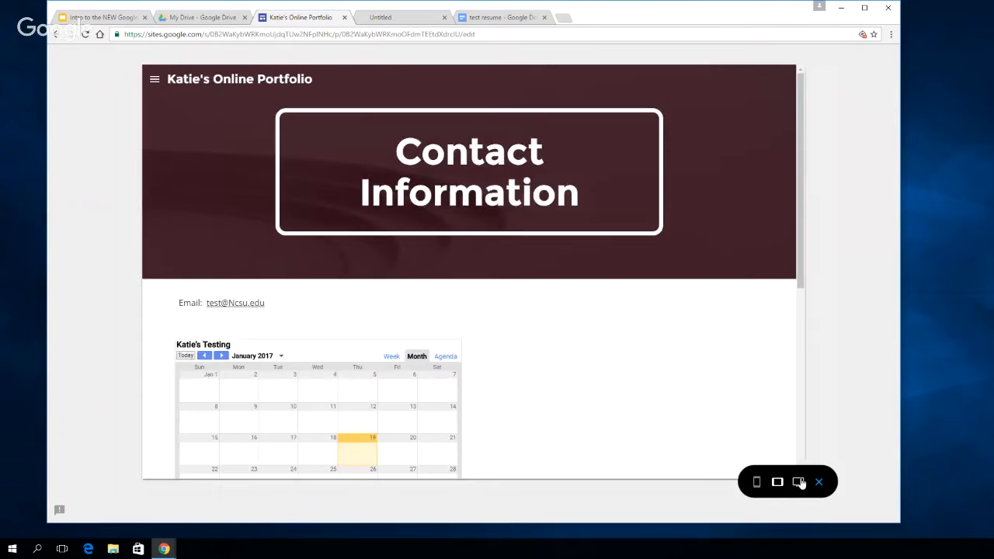
click(797, 482)
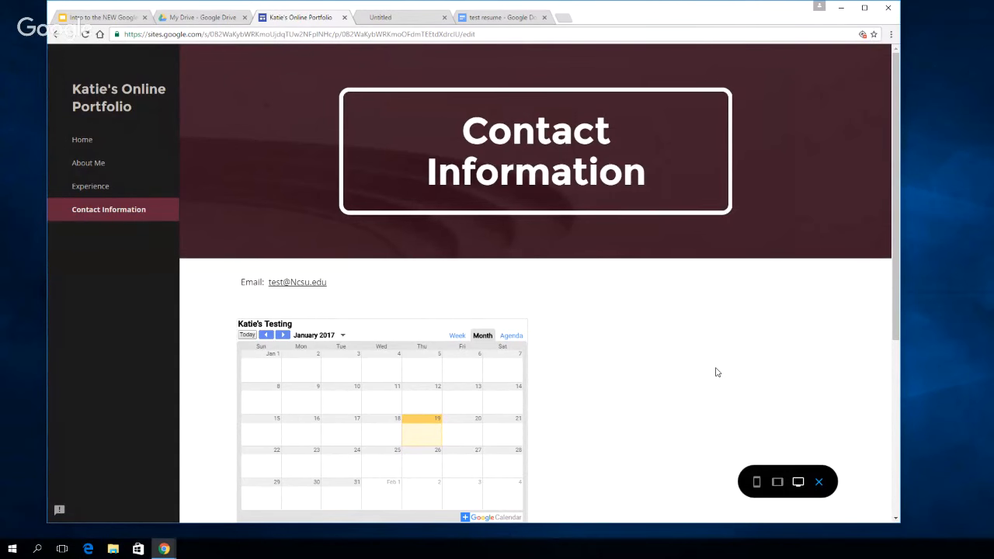
click(819, 483)
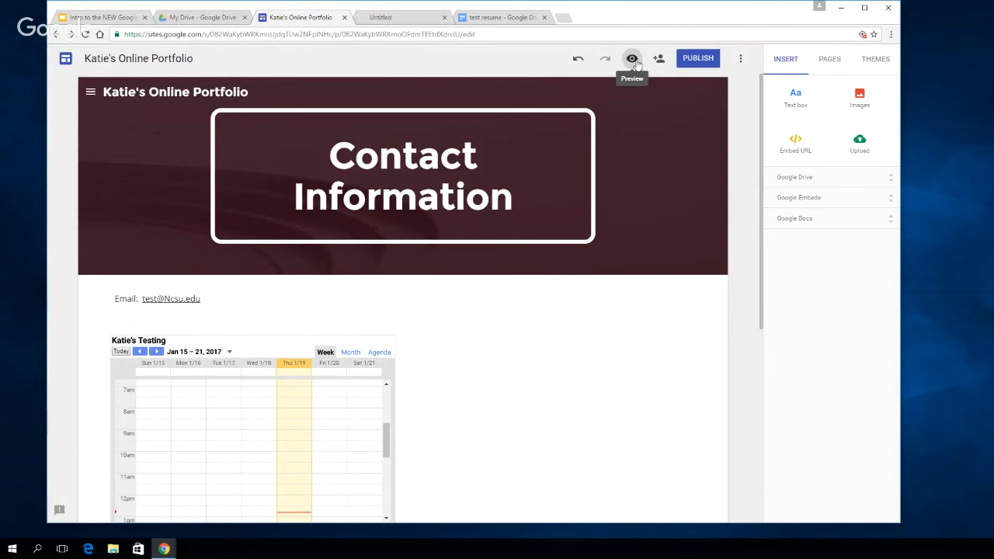
Undo the last page edit and redo it
click(577, 61)
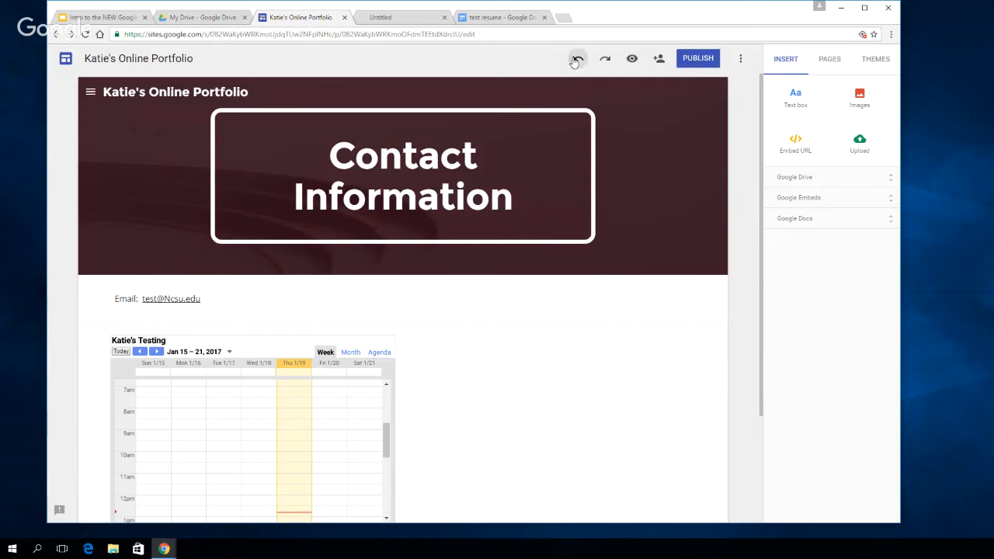
click(607, 65)
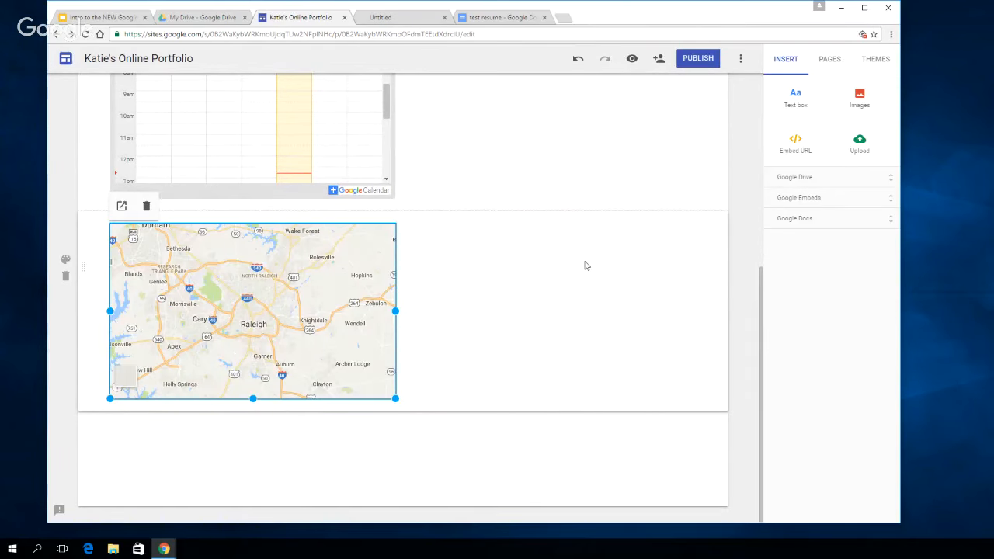
scroll(585, 265, up, 7)
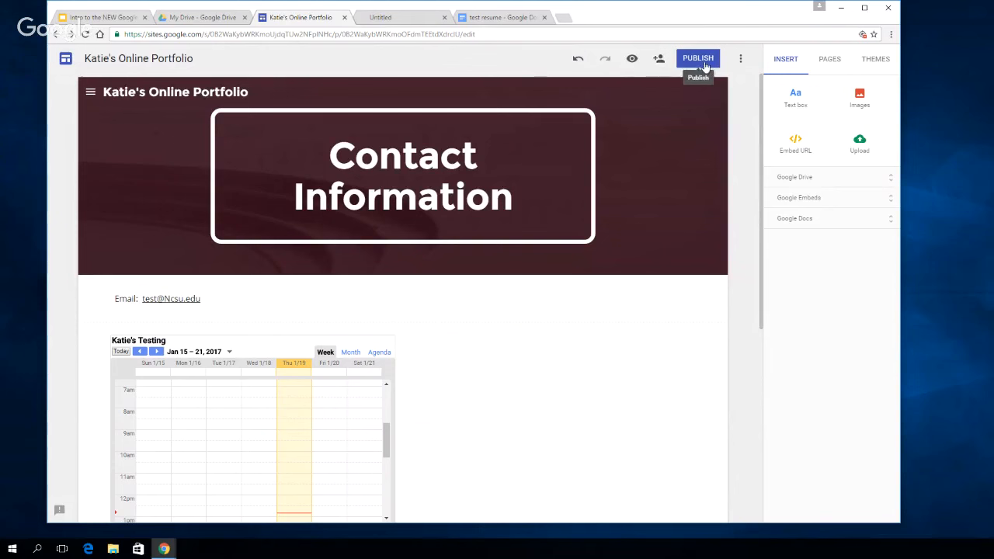
Add a colleague and the first suggested OCC training account as invited editors of the site
click(659, 62)
click(419, 349)
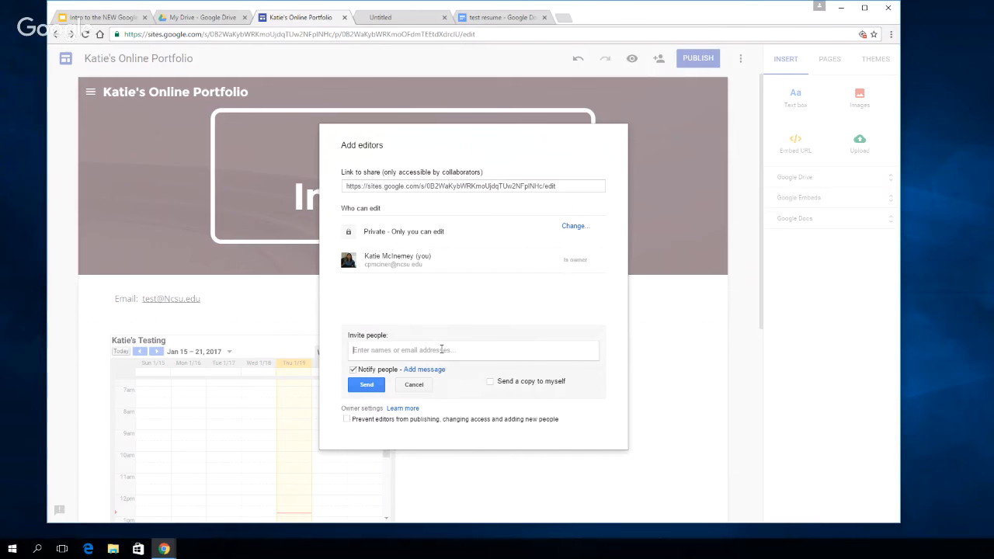
text(Don)
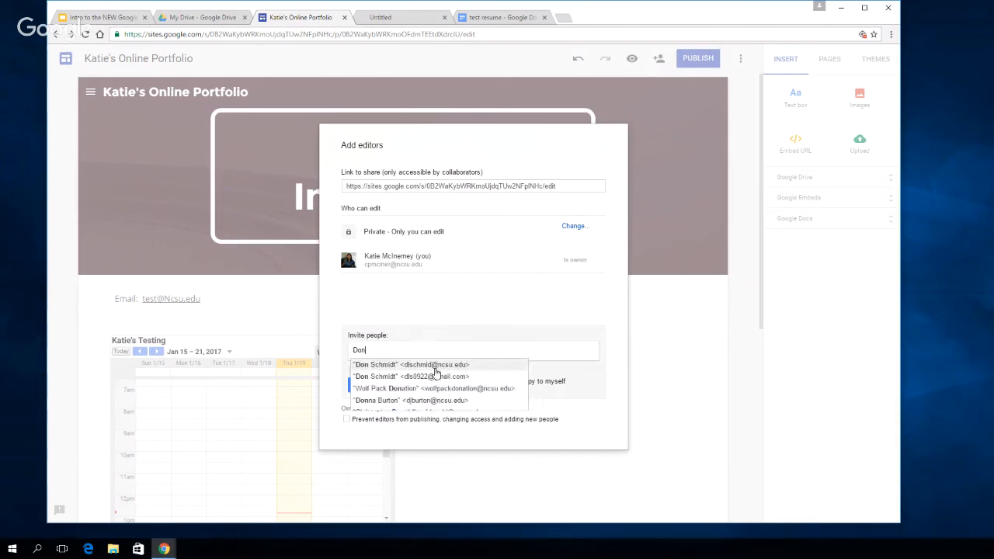
click(434, 368)
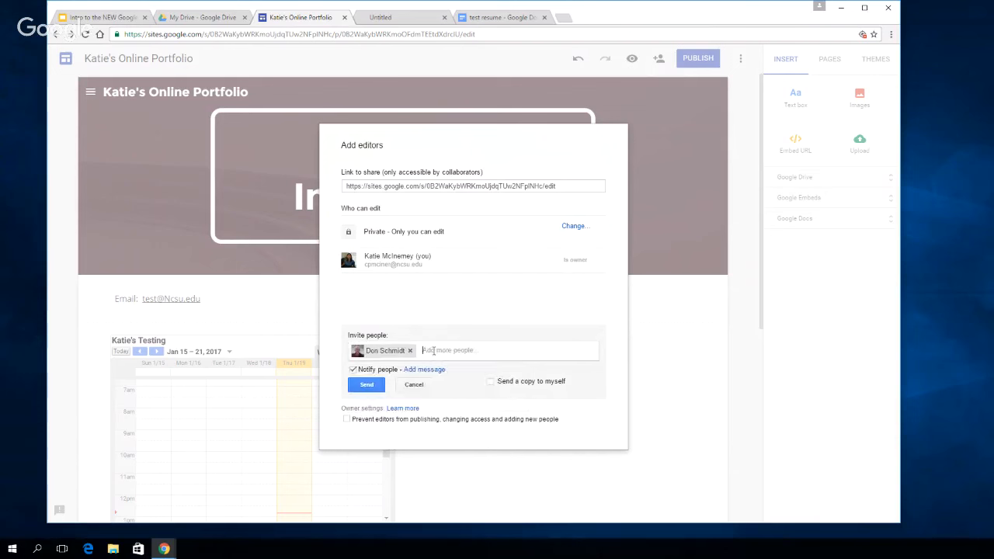
text(occ)
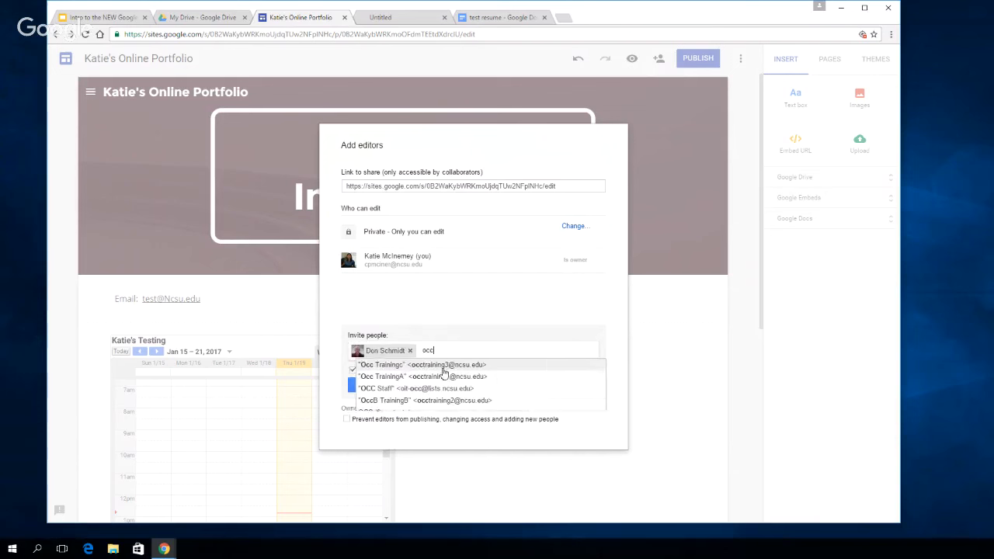
click(437, 365)
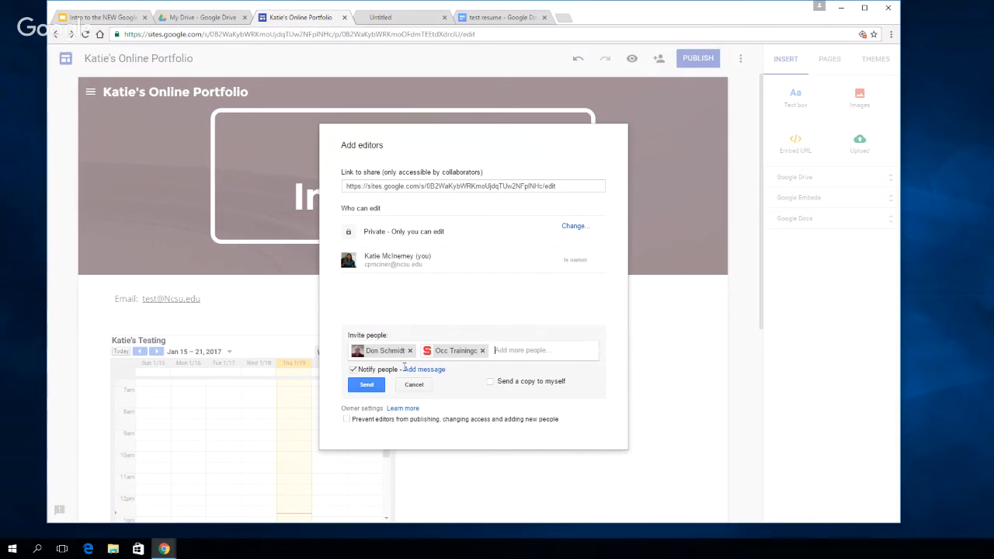
Include the message "please help with this project!" in the editor invitation
click(427, 371)
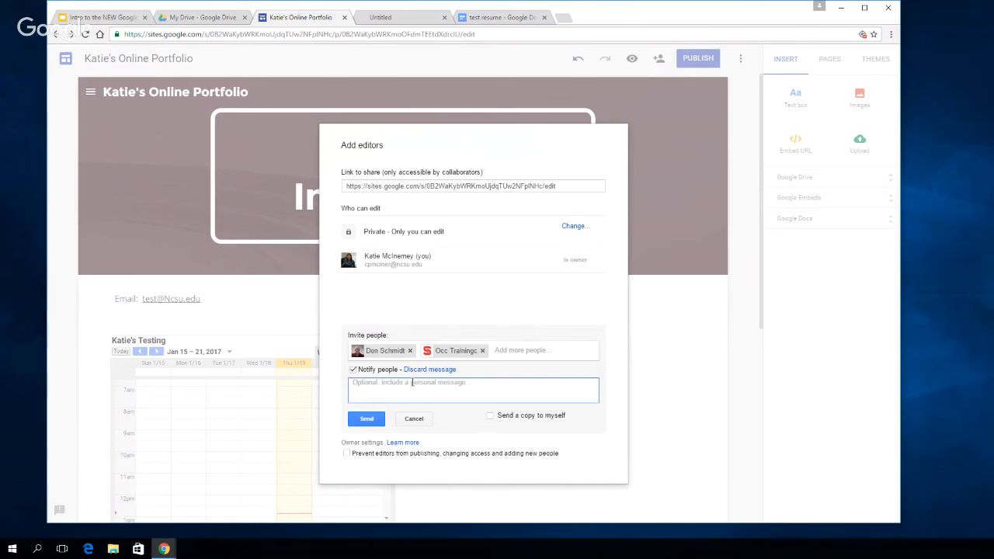
text(please)
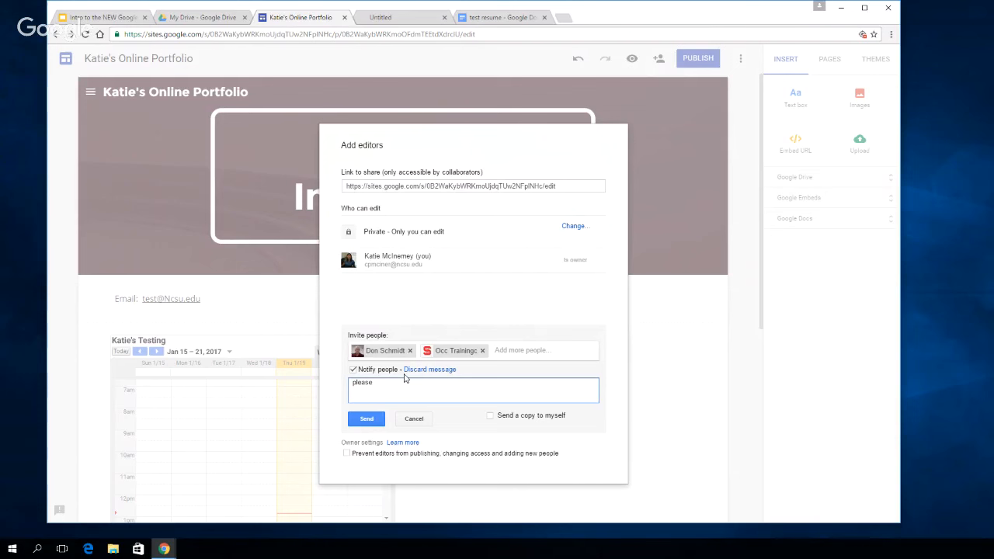
text(help with this project!)
triple_click(476, 137)
drag(471, 137, 414, 343)
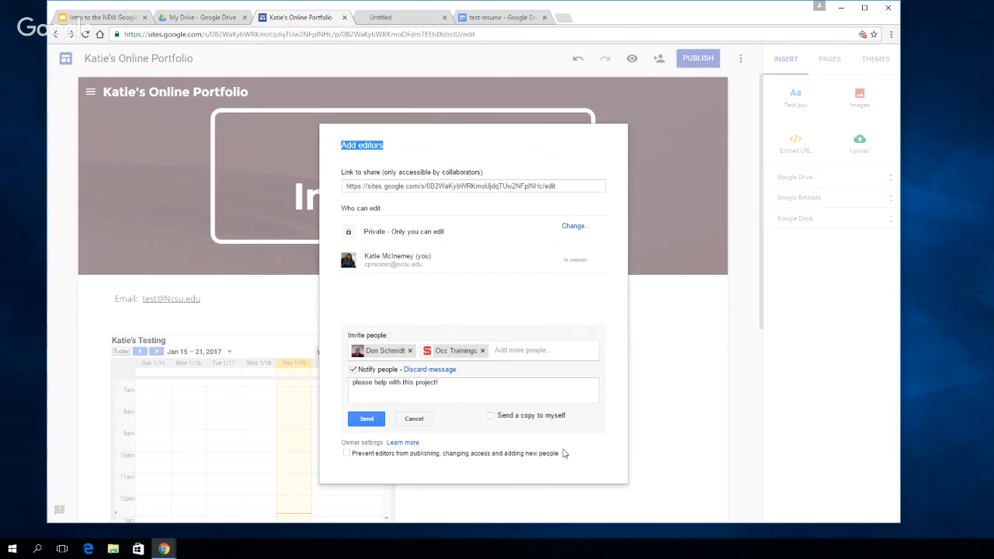
Turn on the restriction on editors publishing, changing access and adding new people, and turn it off again
click(347, 453)
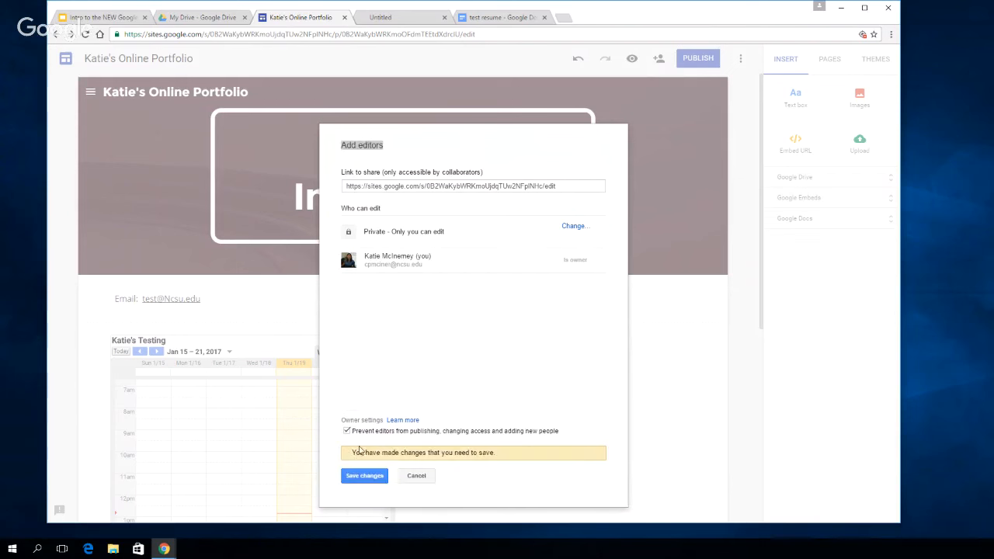
click(347, 430)
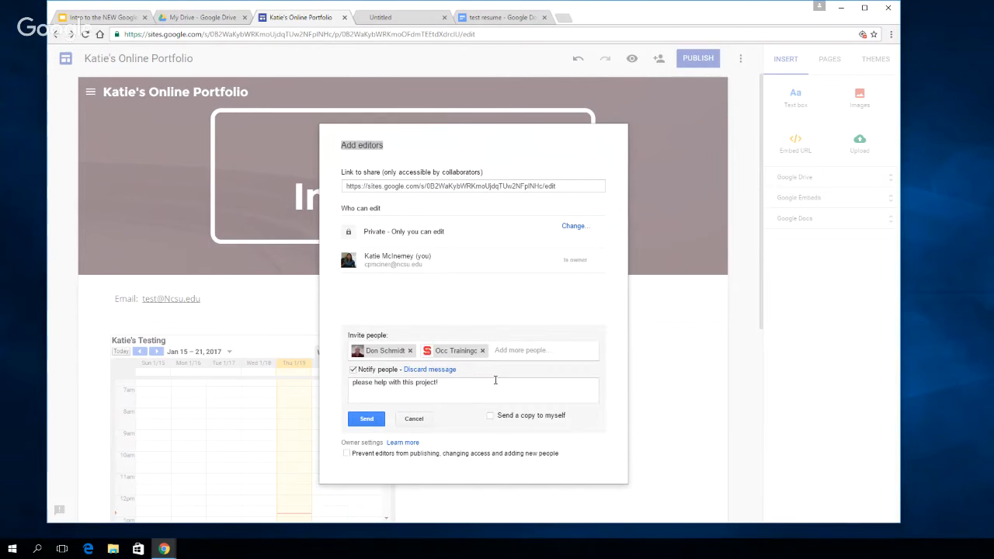
Send the editor invitations, look through the list of who can edit, and finish sharing
click(370, 420)
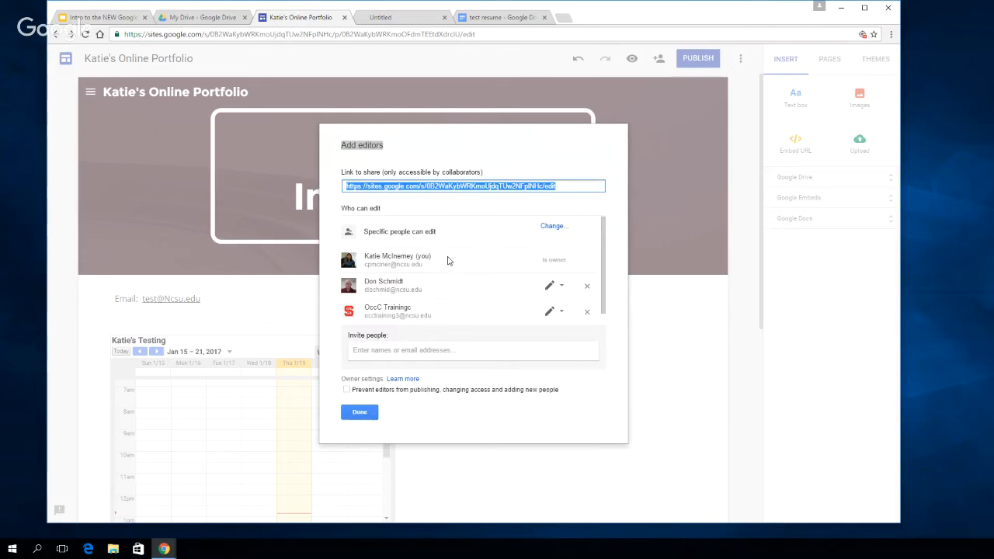
drag(603, 256, 603, 302)
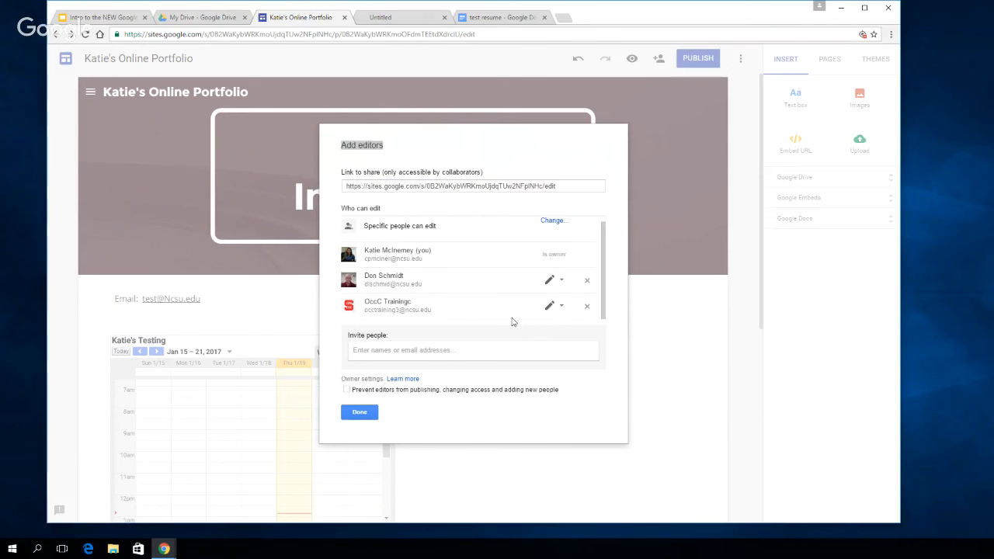
click(360, 413)
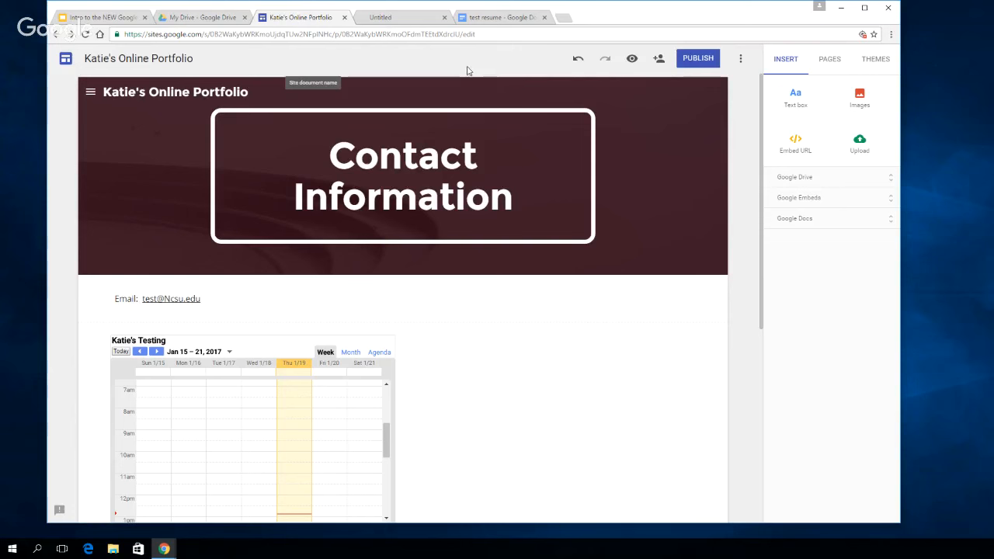
Start publishing the site and try "test" as its site location, clearing the entry again
click(703, 62)
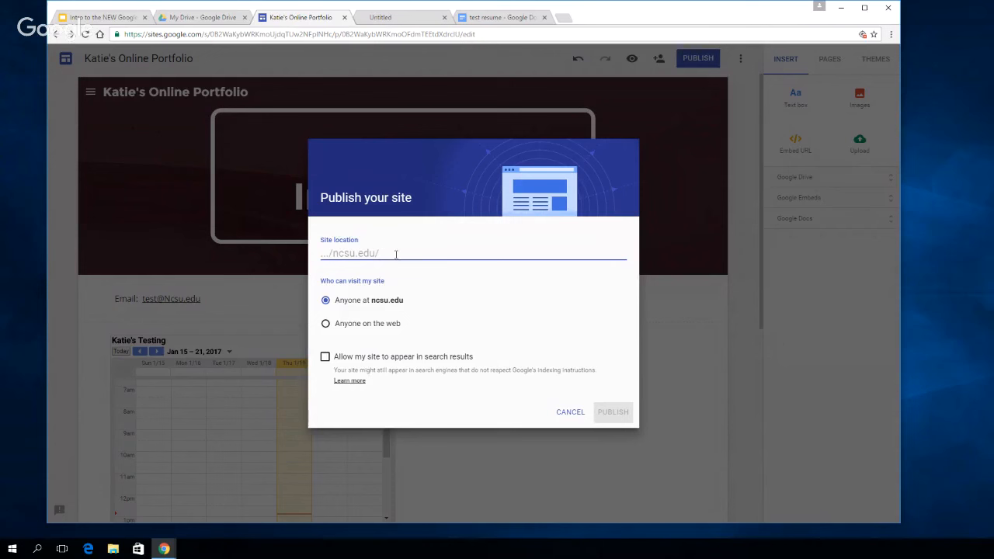
text(test)
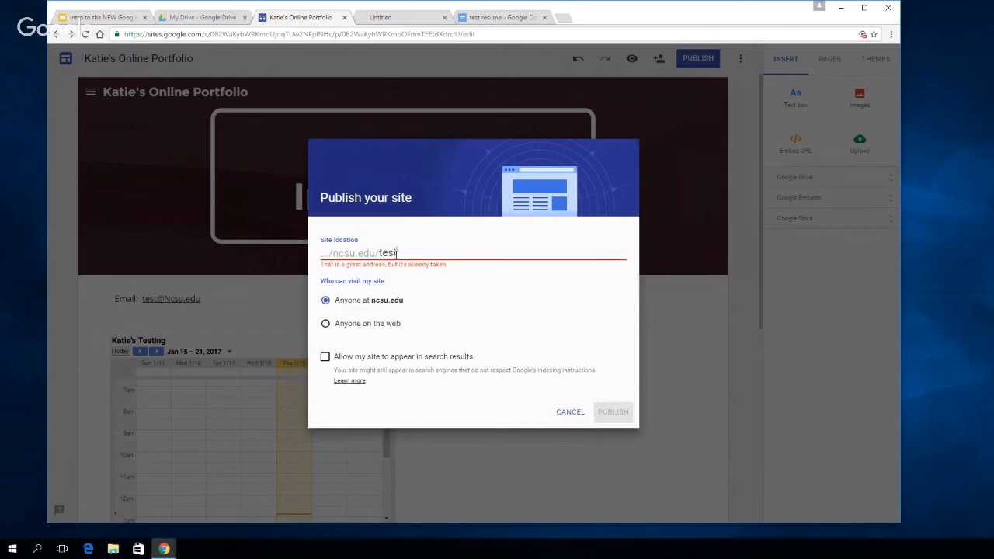
key(BackSpace)
key(BackSpace)
key(BackSpace)
key(BackSpace)
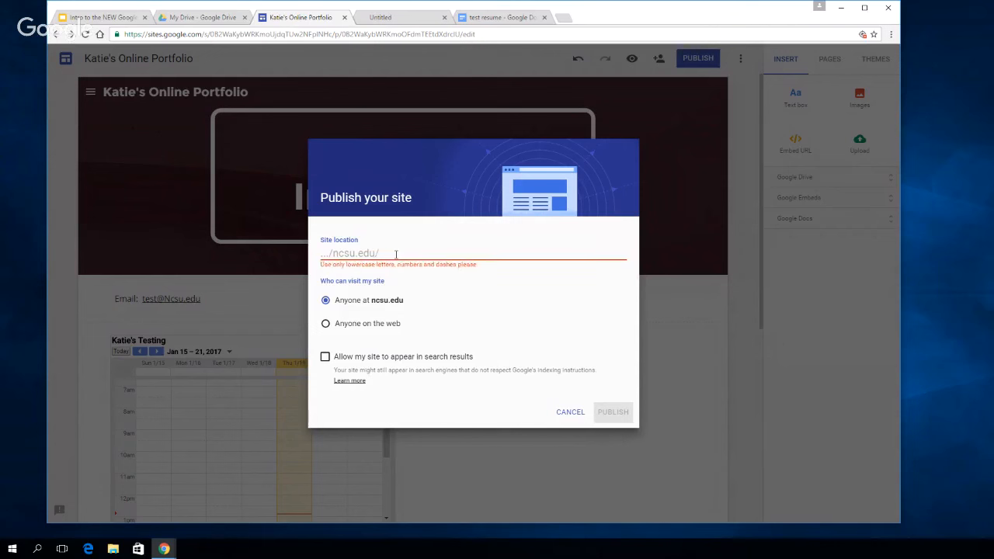
Set the site location of the published site to "katietest123"
text(katie's-site)
key(BackSpace)
key(BackSpace)
key(BackSpace)
key(BackSpace)
key(BackSpace)
key(BackSpace)
key(BackSpace)
key(BackSpace)
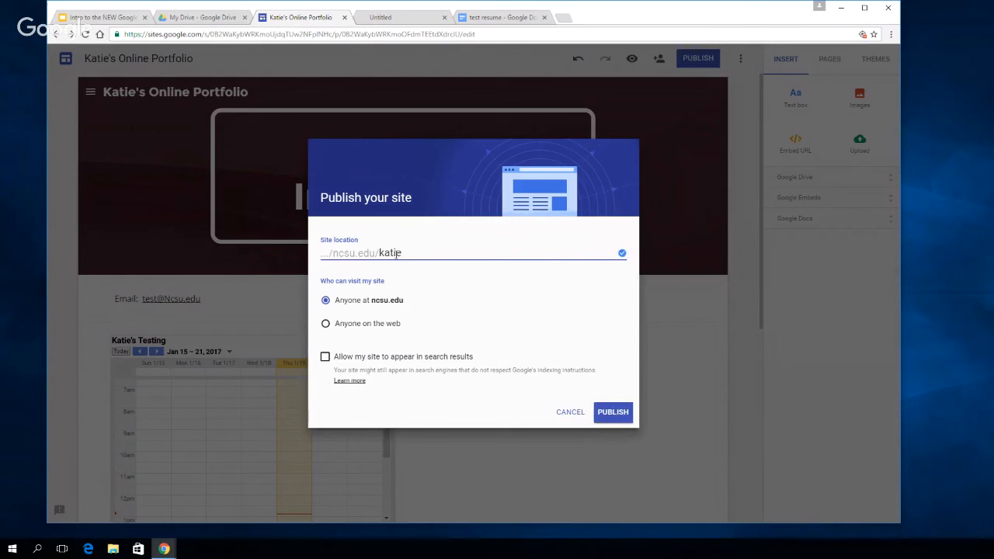
text(t)
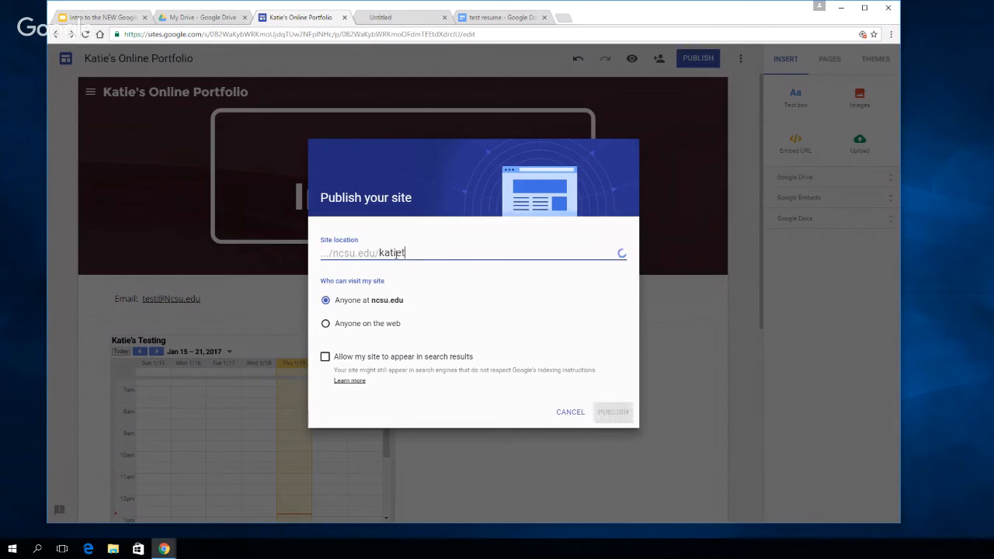
text(est)
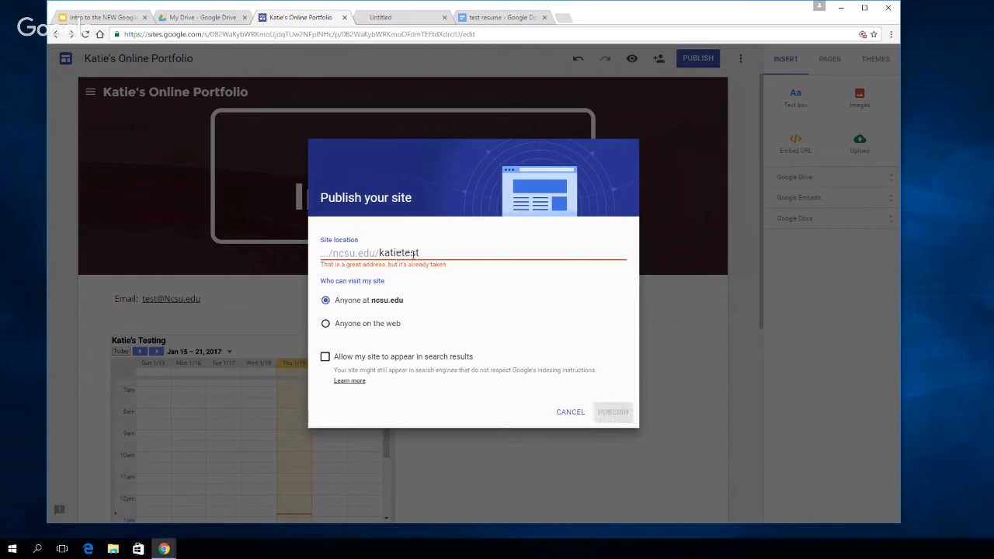
text(123)
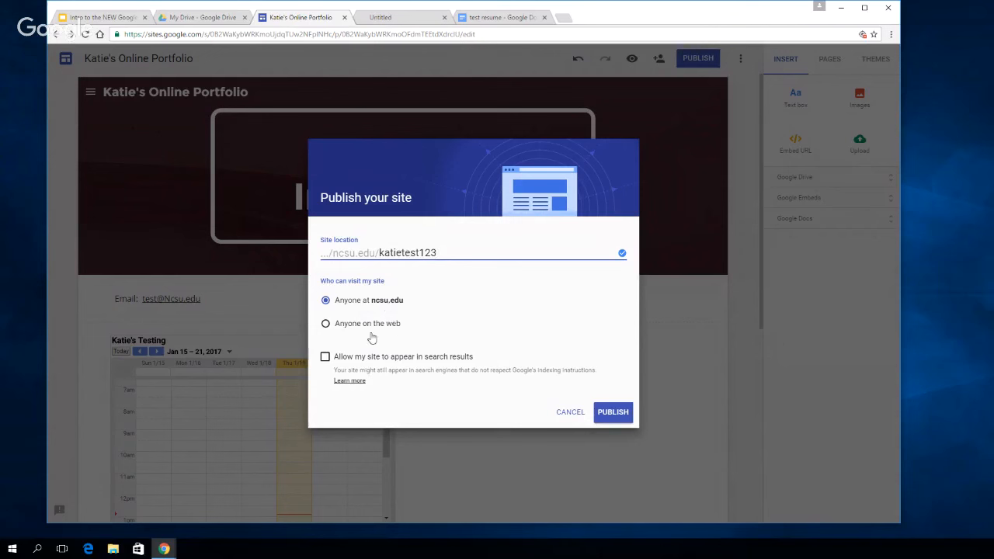
Allow anyone on the web to visit the site, leave it excluded from search results, and publish it
click(326, 327)
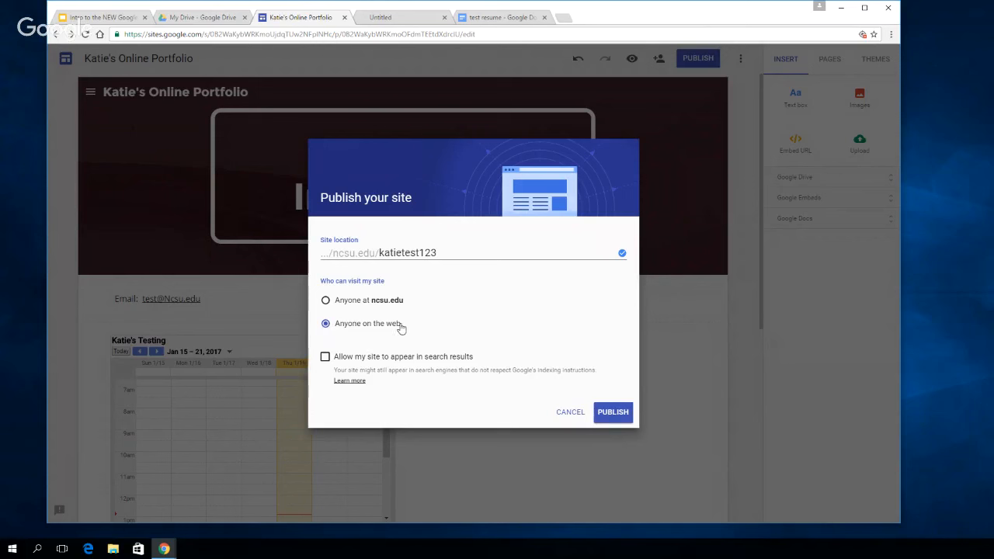
click(325, 357)
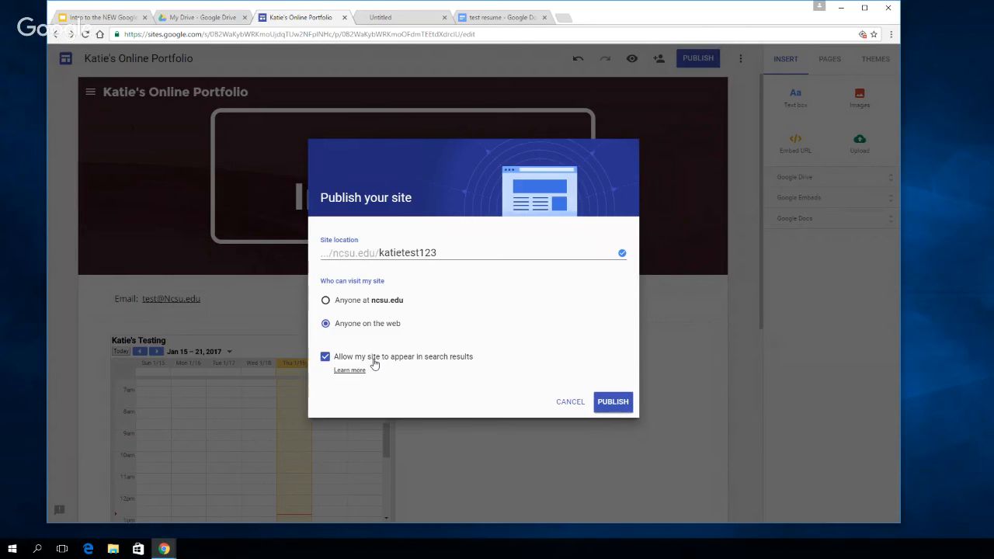
click(325, 358)
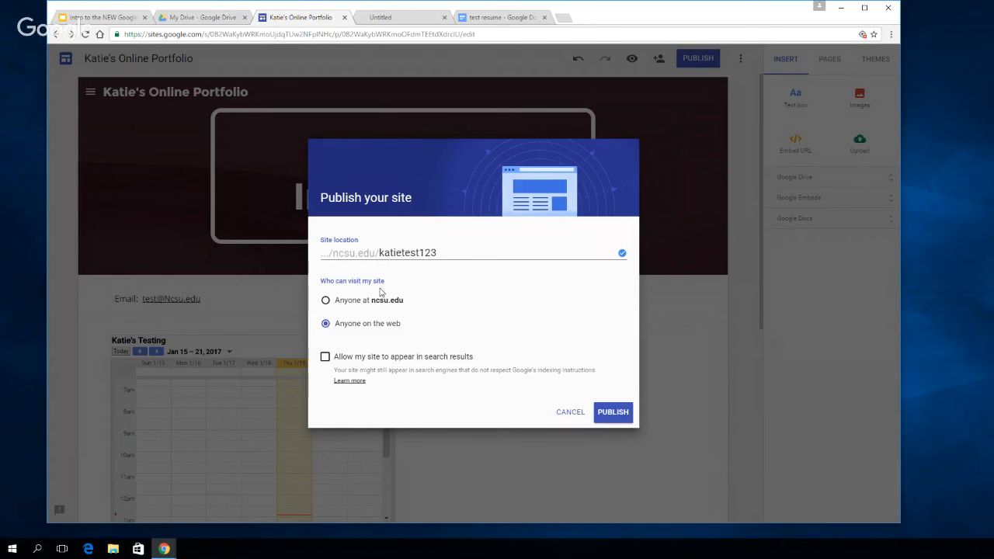
click(612, 413)
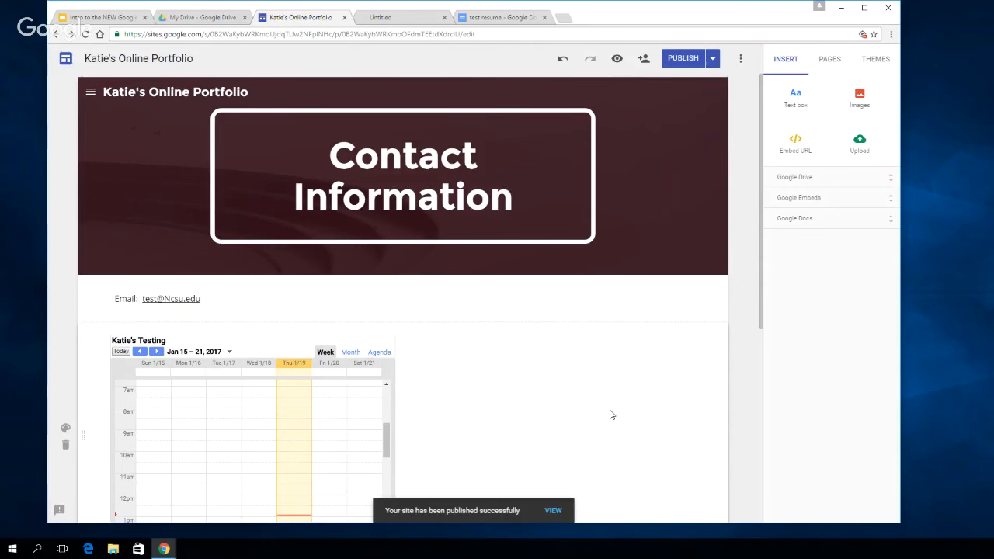
Review the publish settings of the site and close them without changing anything
click(714, 61)
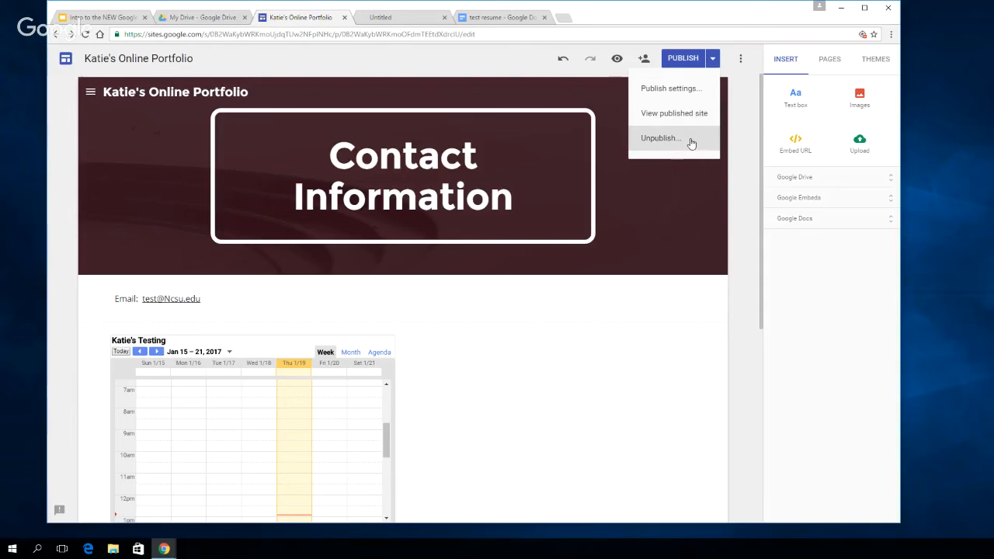
click(694, 91)
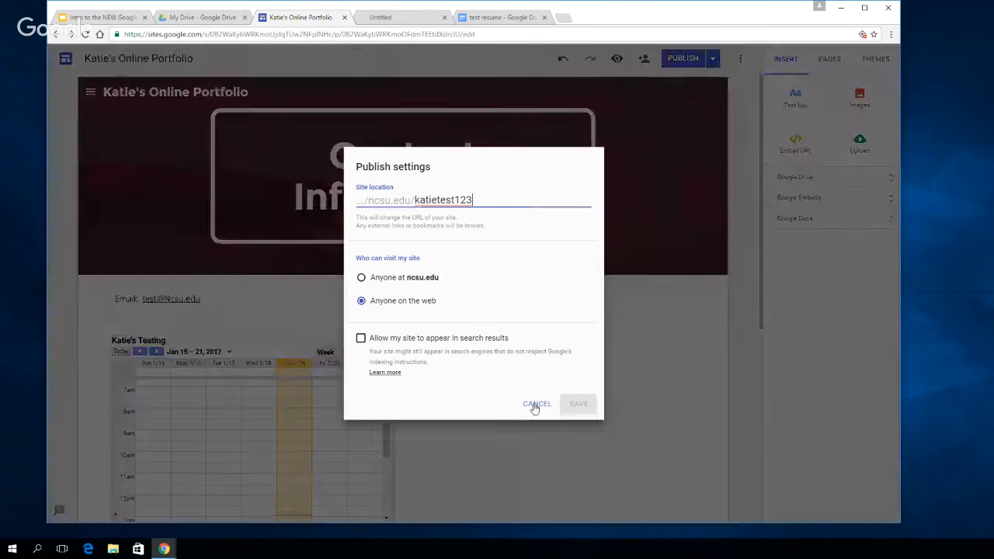
click(537, 404)
View the Home and About Me pages of the published site, try its edit option, and close that tab
click(712, 59)
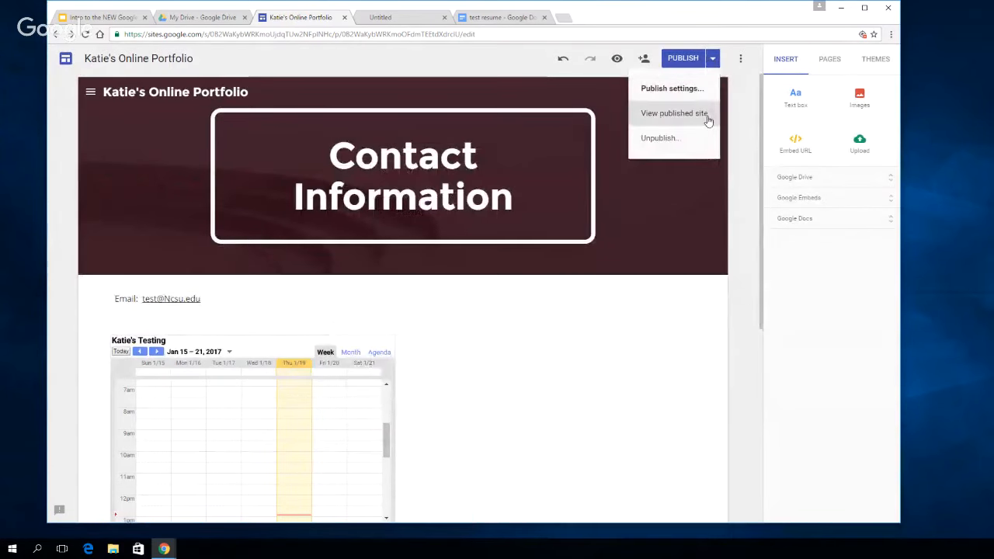
click(706, 115)
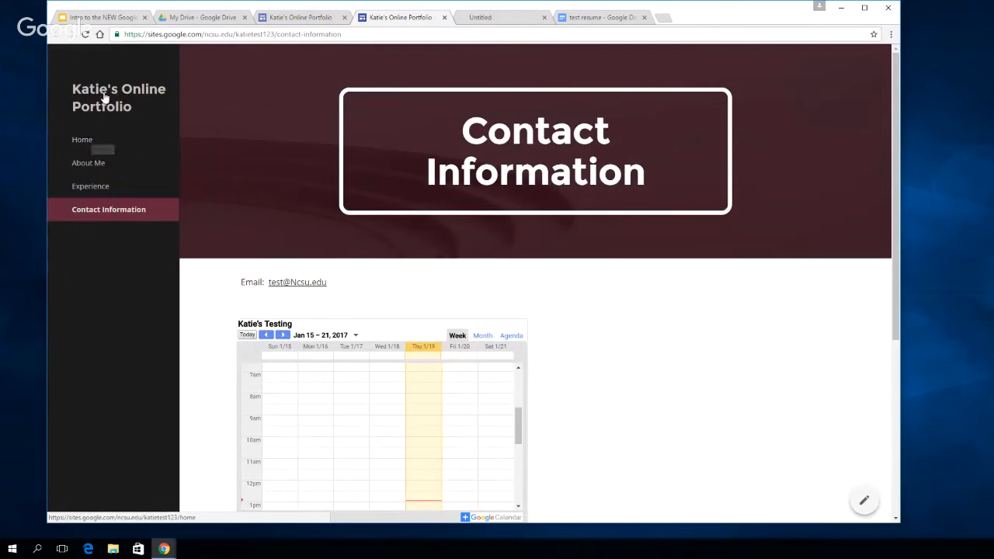
click(92, 138)
click(101, 161)
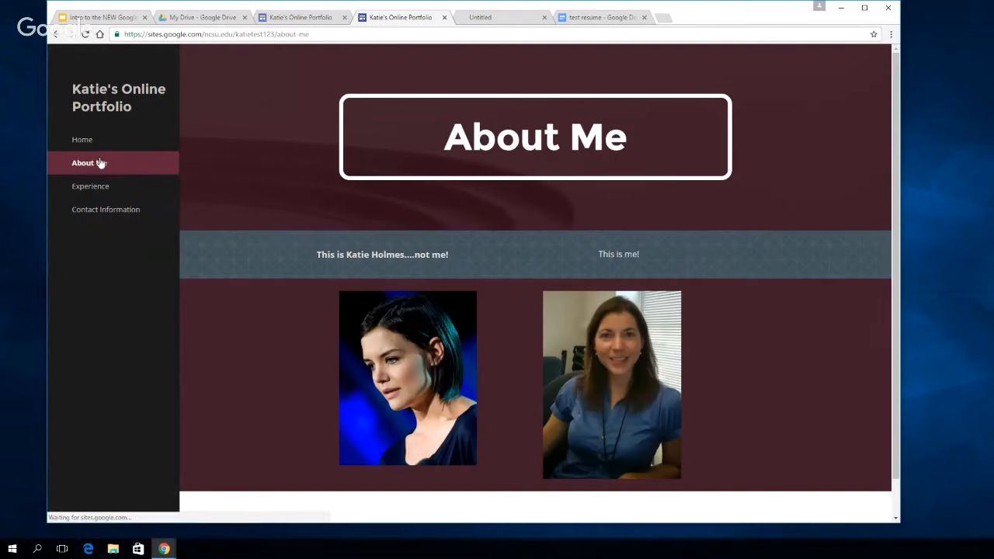
scroll(589, 309, down, 1)
scroll(579, 322, up, 1)
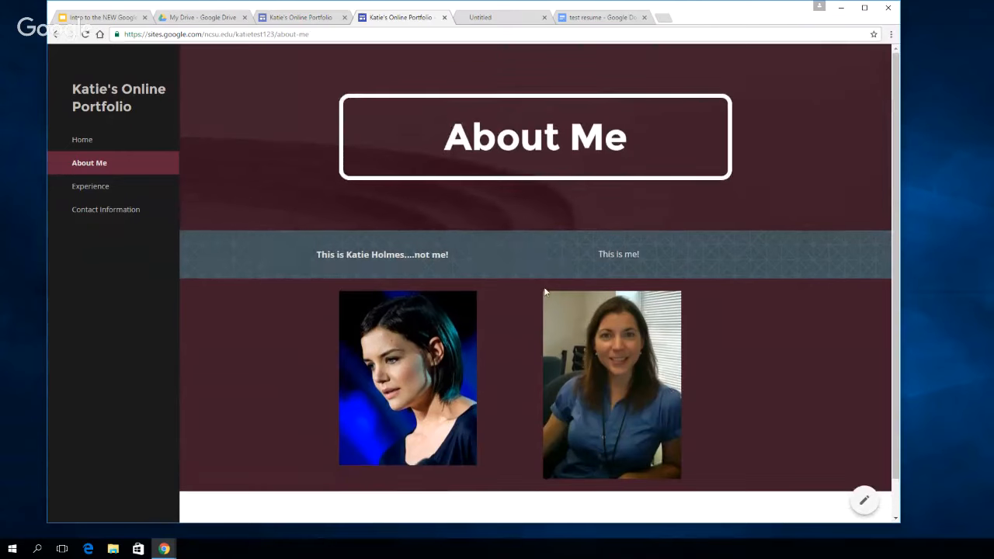
click(864, 502)
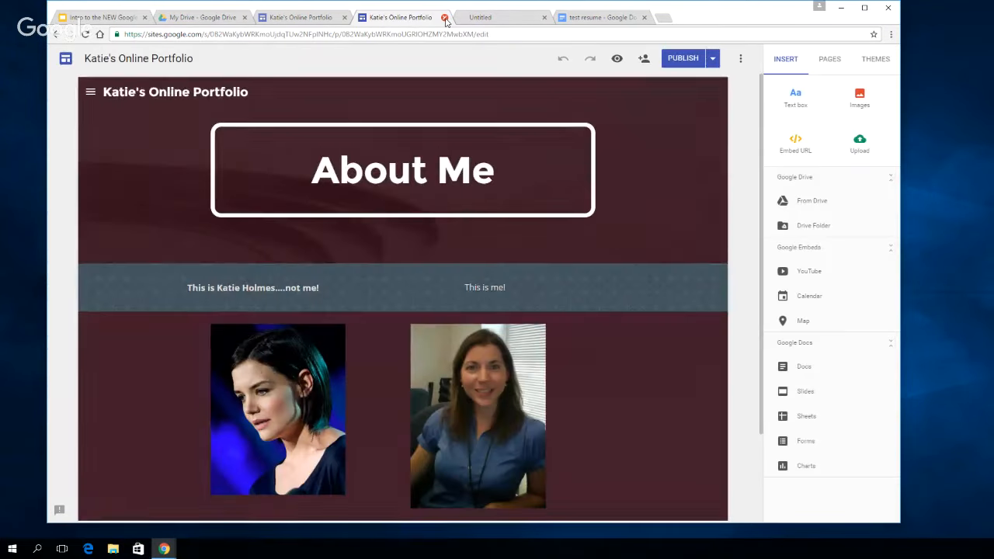
click(444, 18)
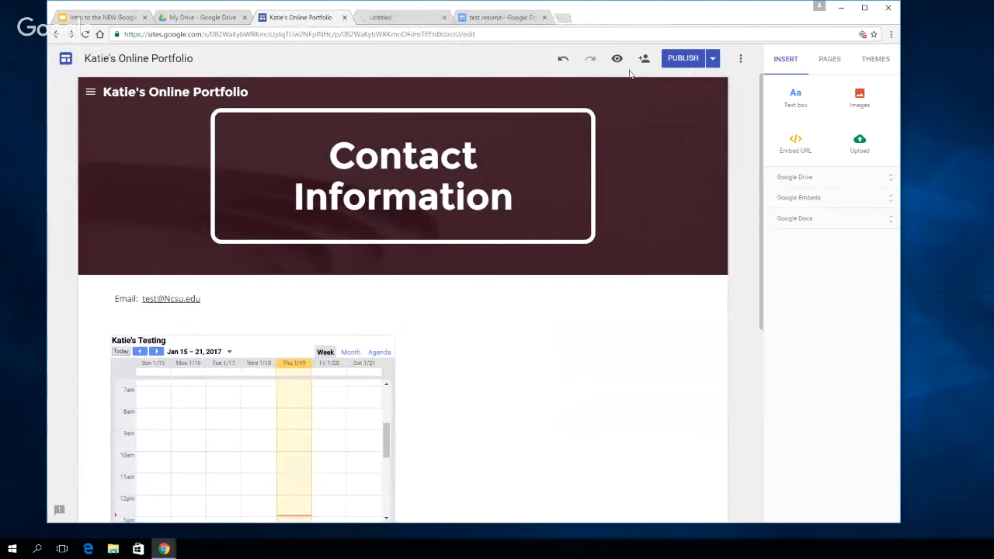
Append "123" to the Contact Information page title and publish the site again
click(711, 59)
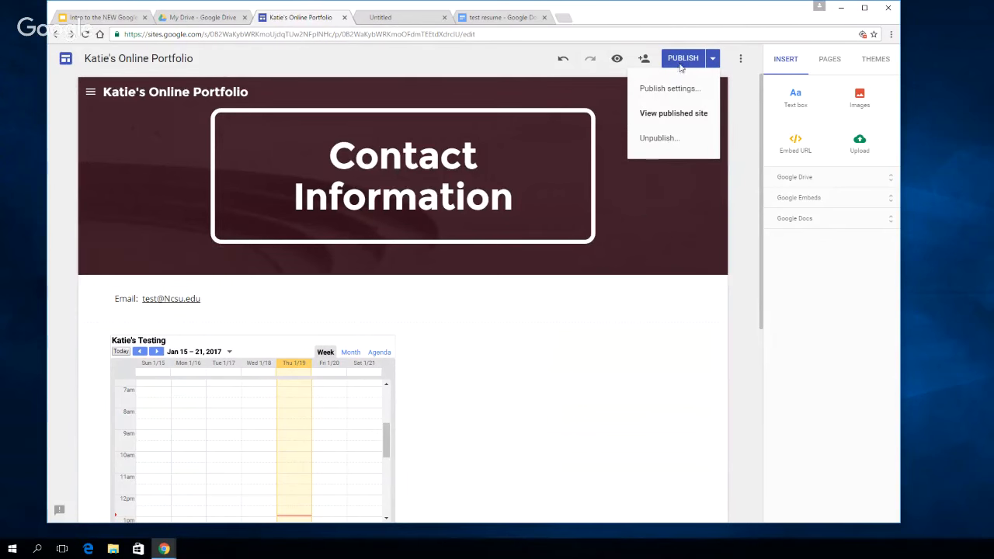
click(751, 314)
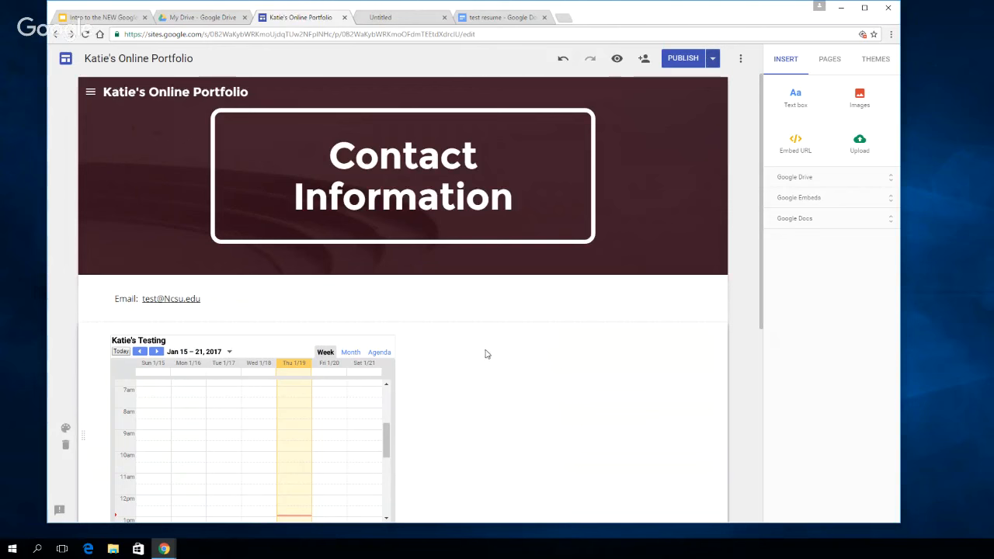
click(515, 194)
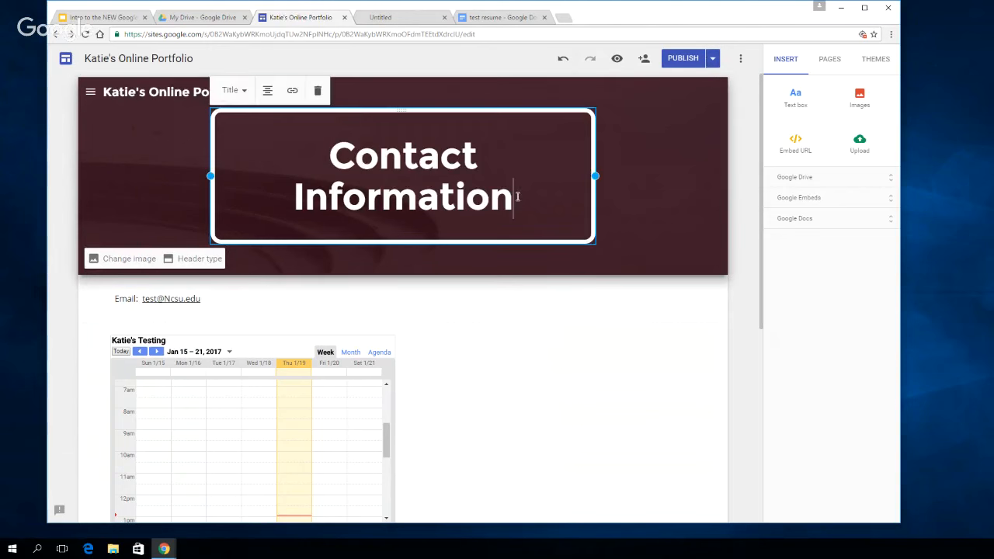
text(123)
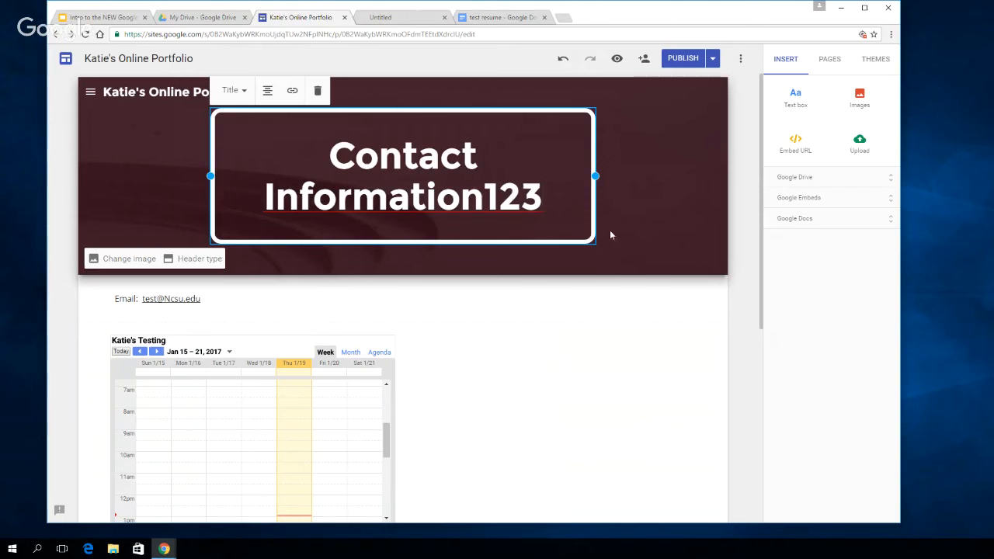
click(672, 218)
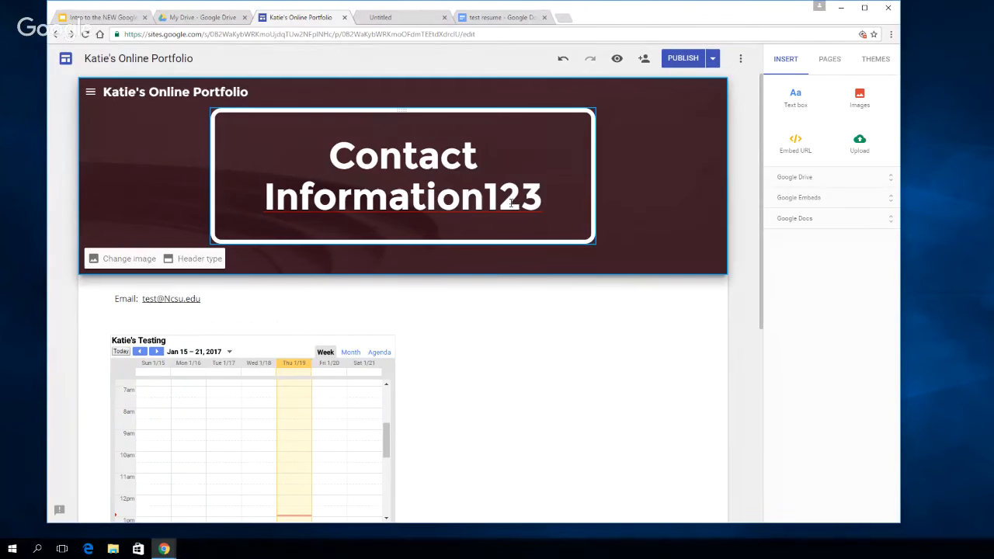
click(682, 59)
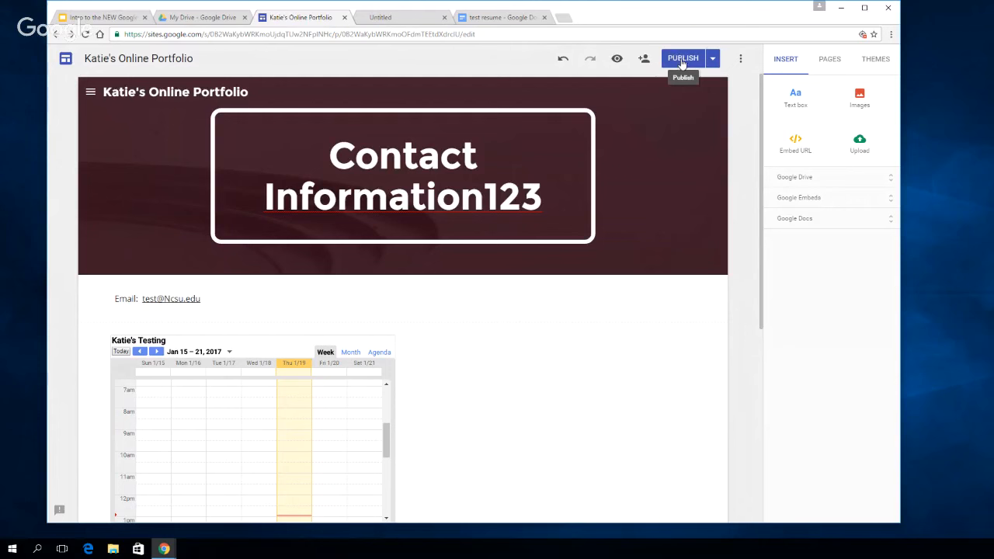
Look through the additional site options and view the feedback form, cancelling it without sending
click(740, 58)
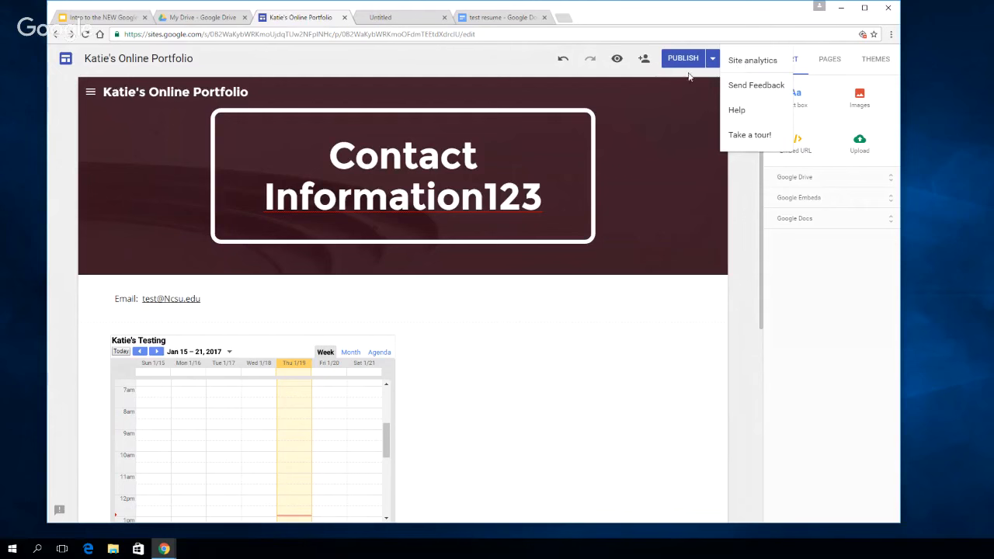
click(740, 59)
click(739, 60)
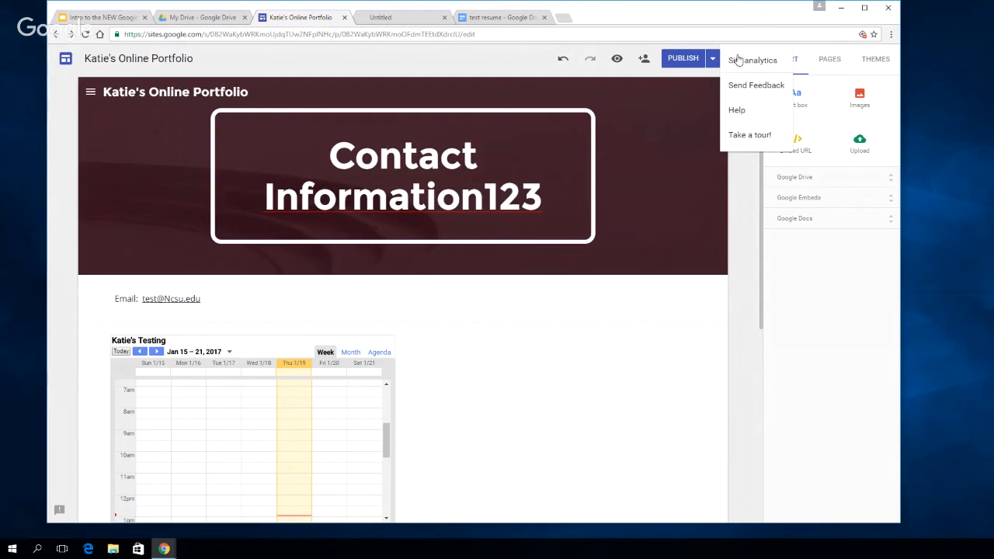
click(765, 85)
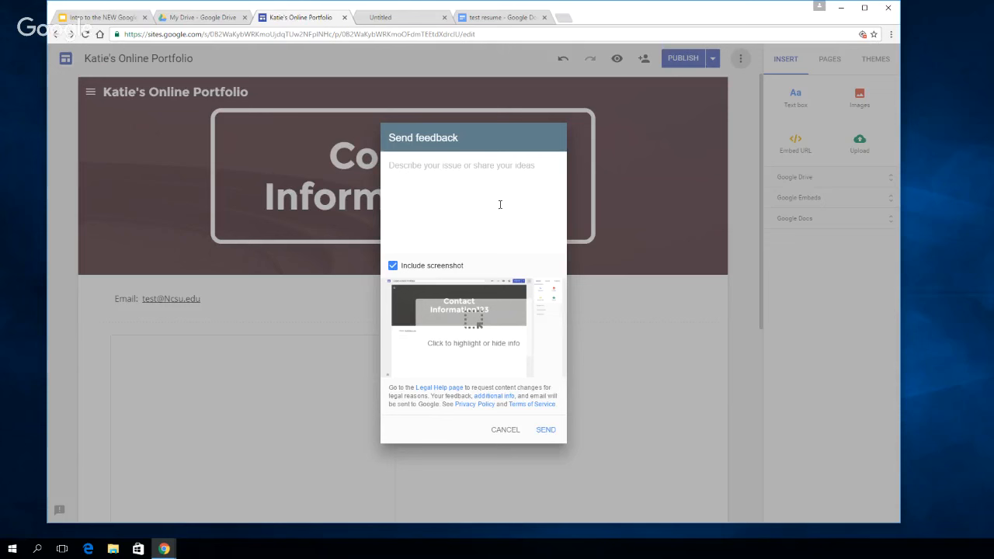
click(505, 430)
View the Google Sites Help Center and return to the site editor
click(740, 58)
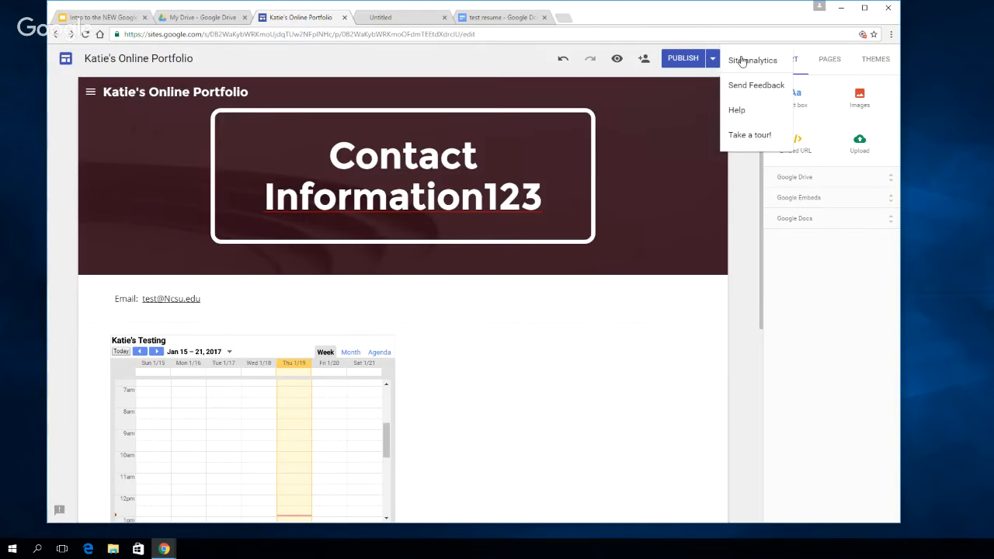
click(752, 107)
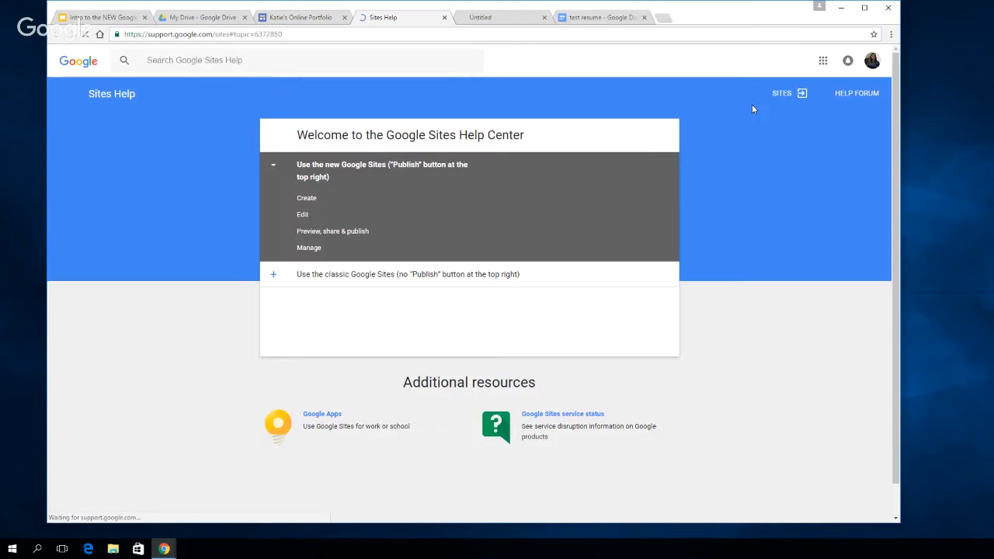
click(445, 18)
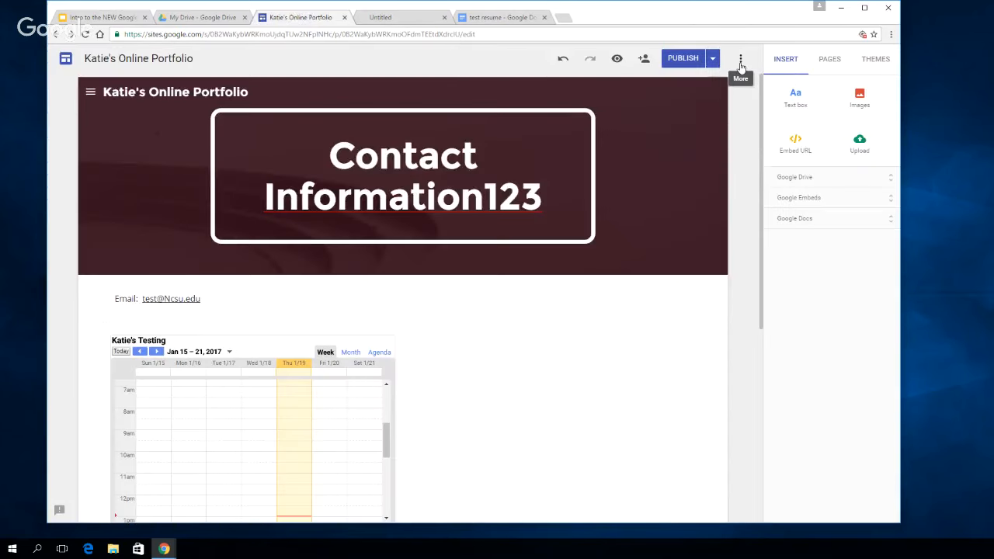
Take the guided tour of the editor through to its Publish tip and close it
click(740, 58)
click(752, 135)
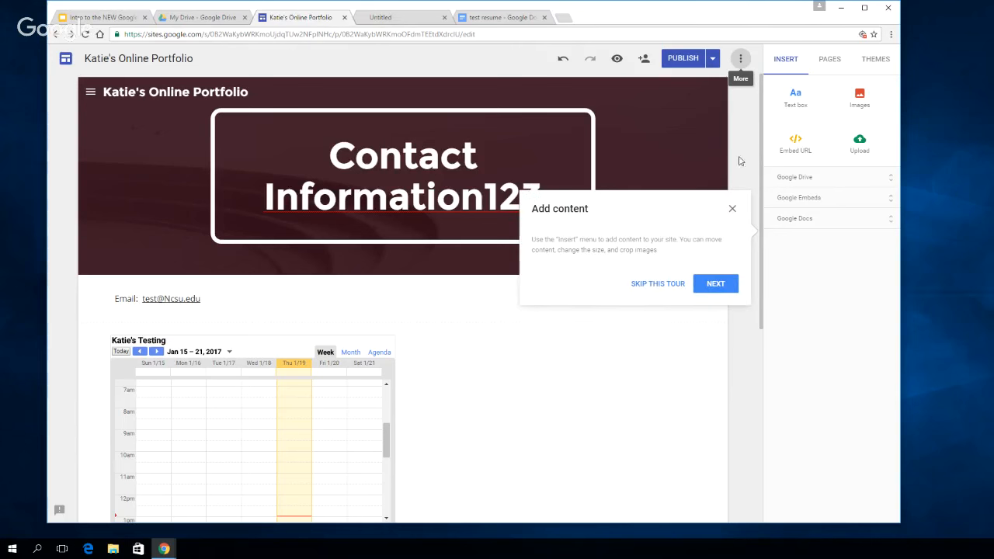
click(721, 284)
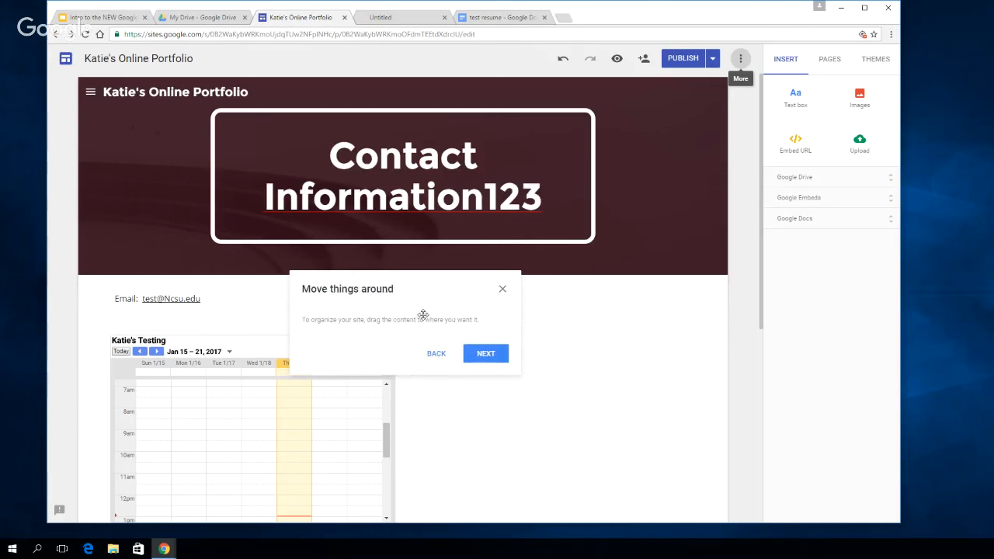
click(485, 354)
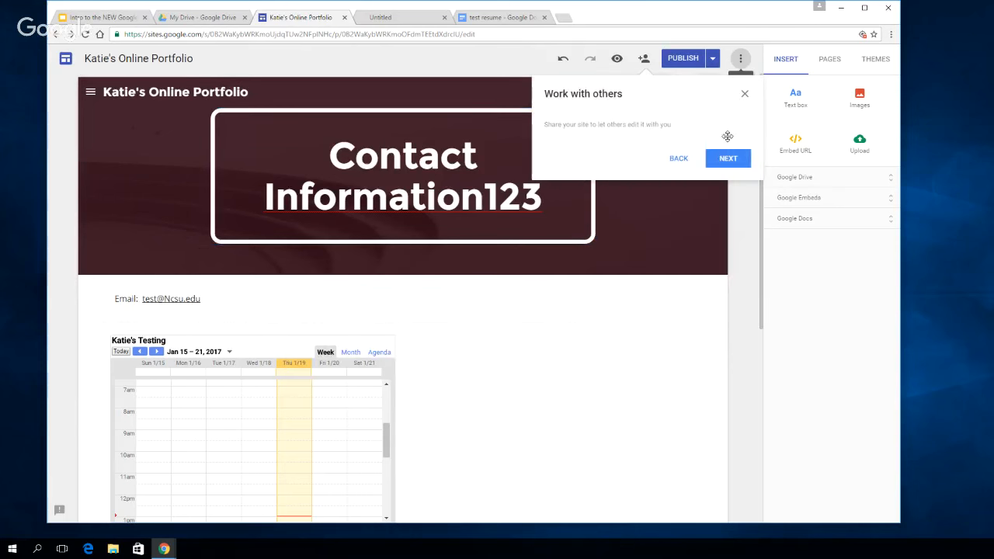
click(735, 158)
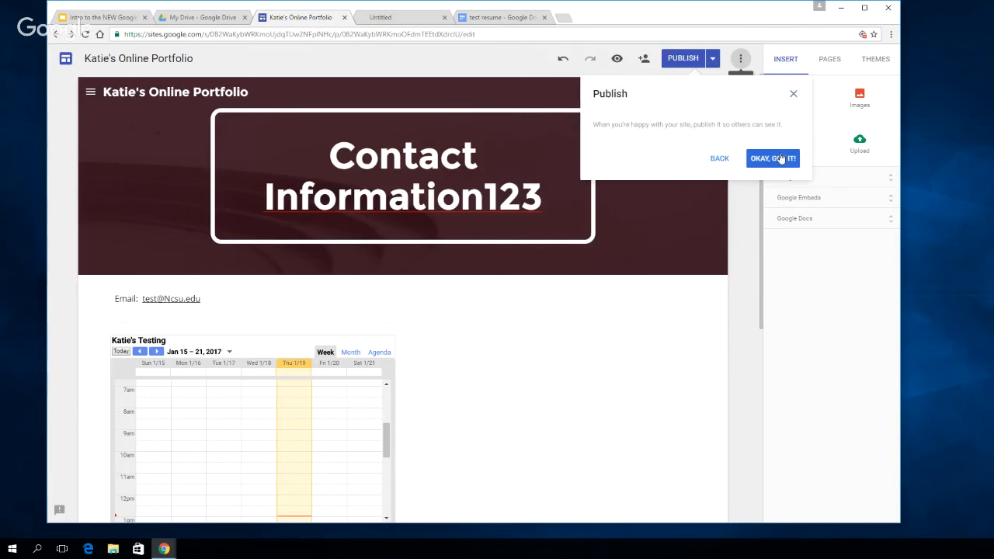
click(794, 95)
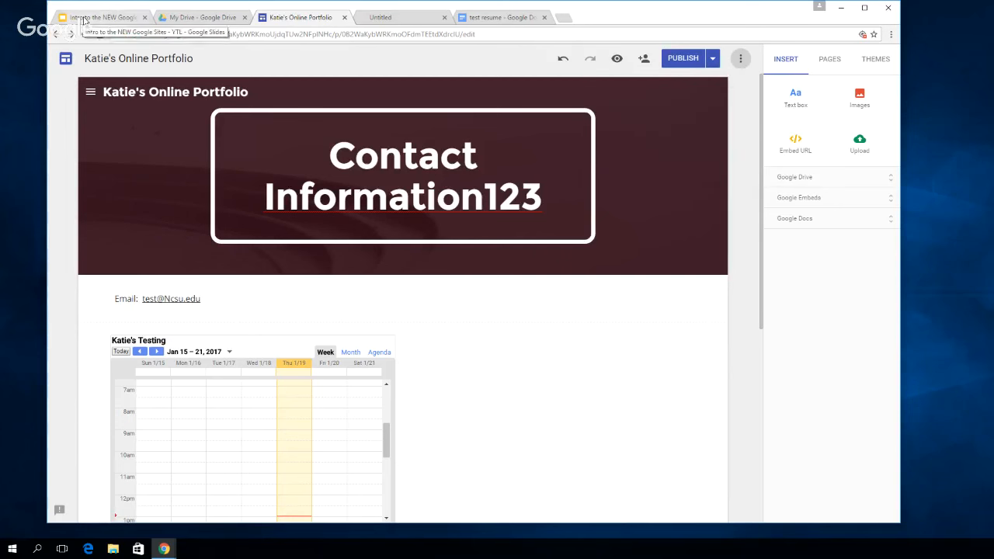
Switch to the Intro to the NEW Google Sites presentation and advance to the Best Practices & Helpful Hints list
click(97, 18)
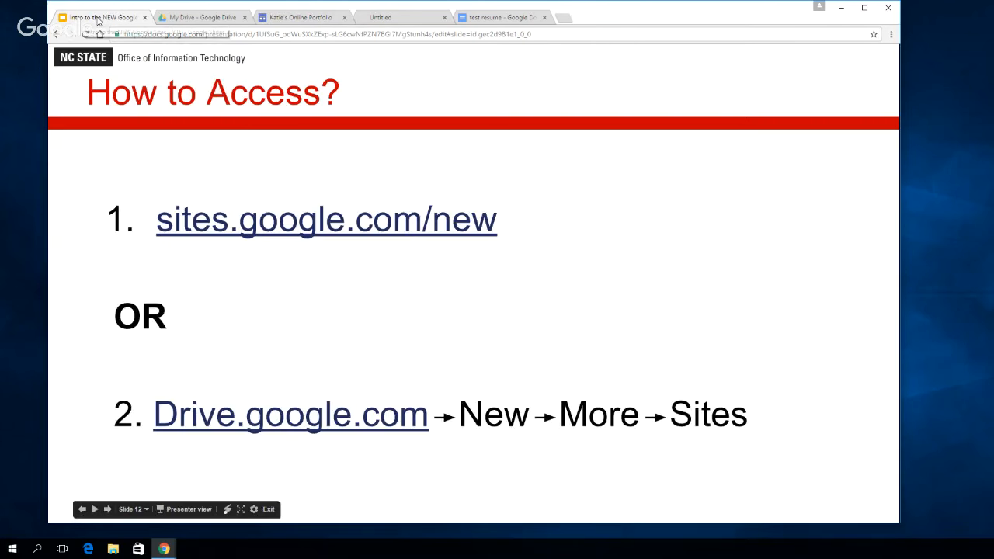
click(621, 332)
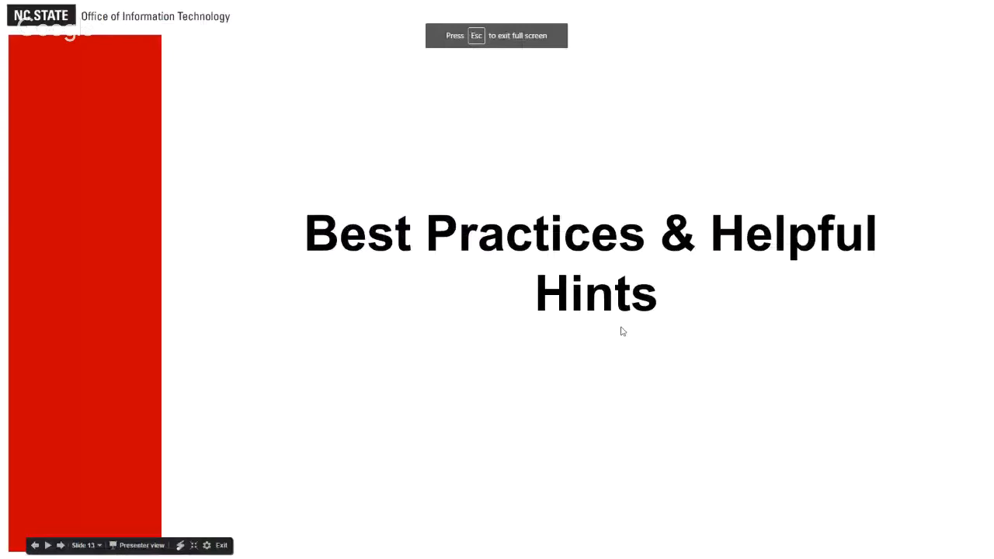
click(632, 386)
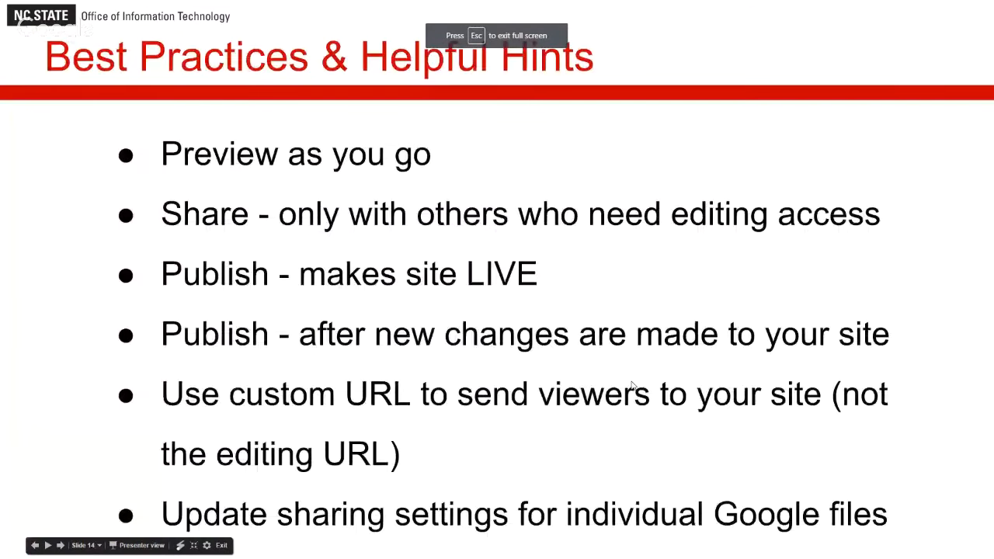